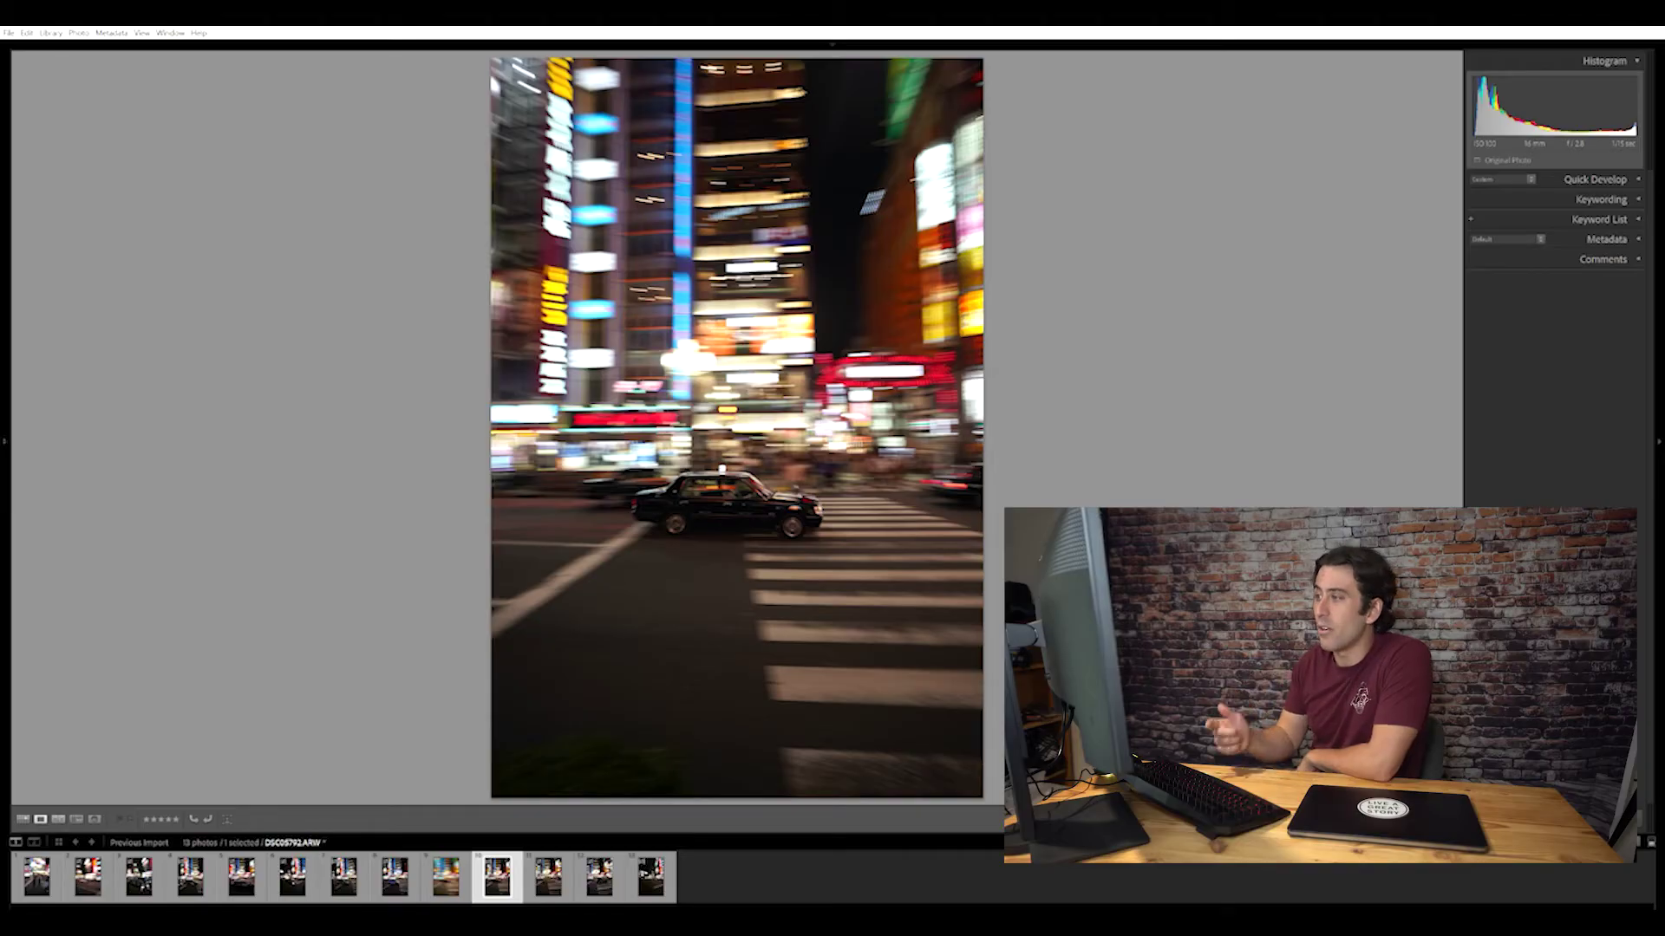
Compare DSC05792-Edit.tif with the unblurred DSC05792.ARW, ending on the blurred edit.
{"action": "left_click", "coordinate": [445, 876]}
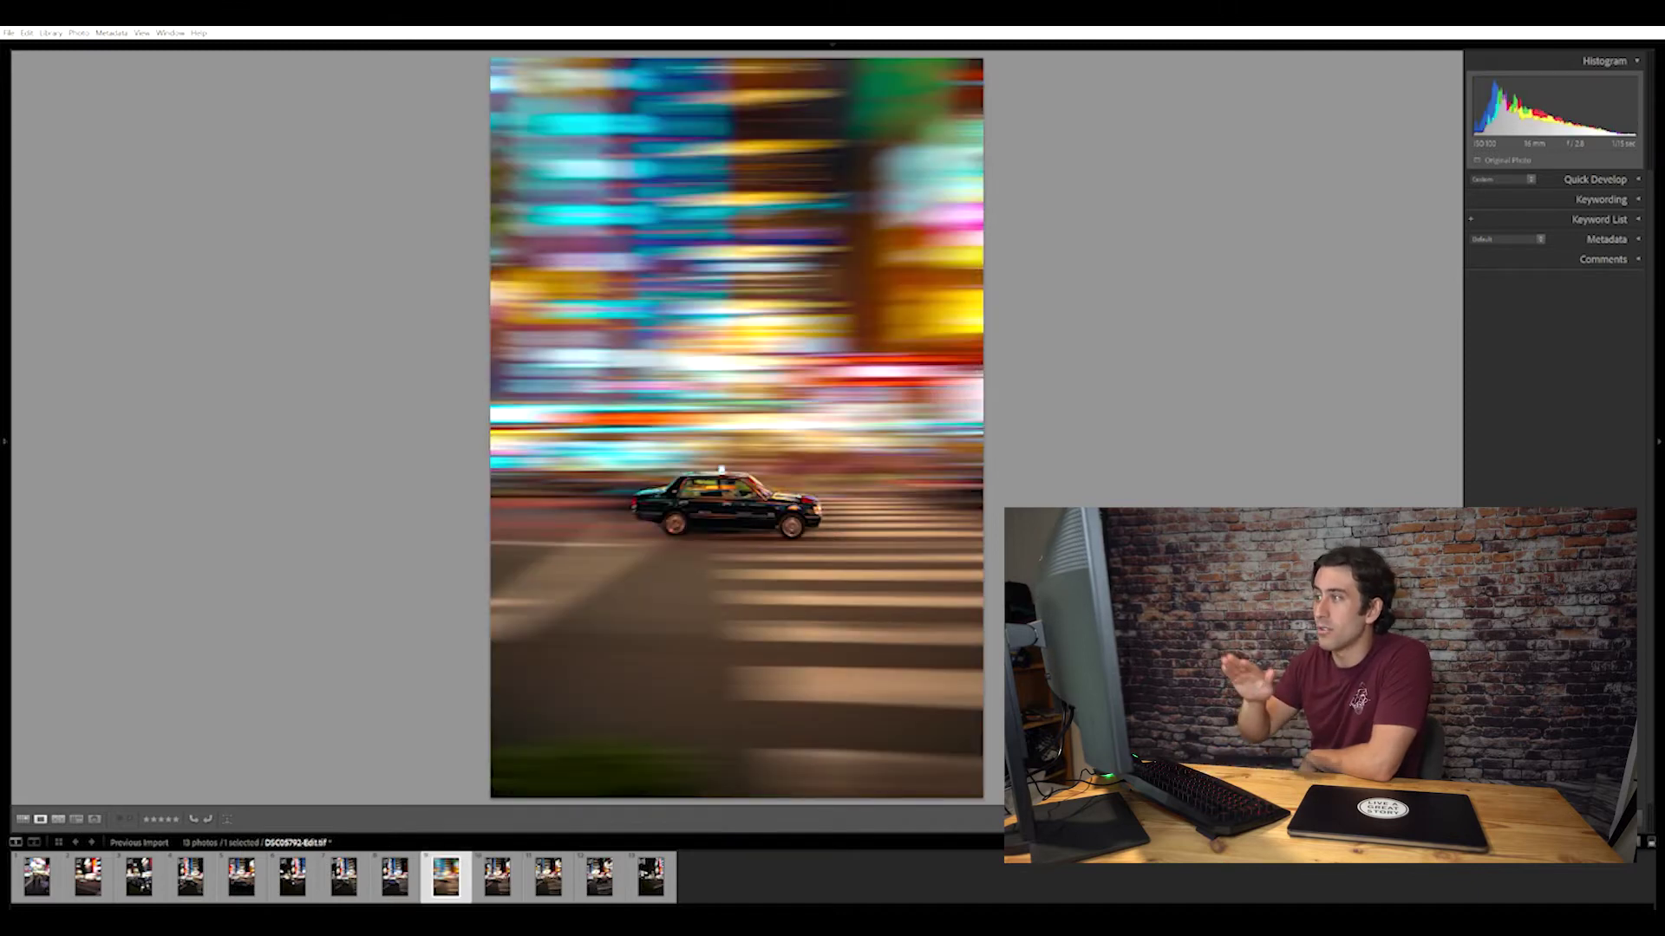
{"action": "left_click", "coordinate": [497, 877]}
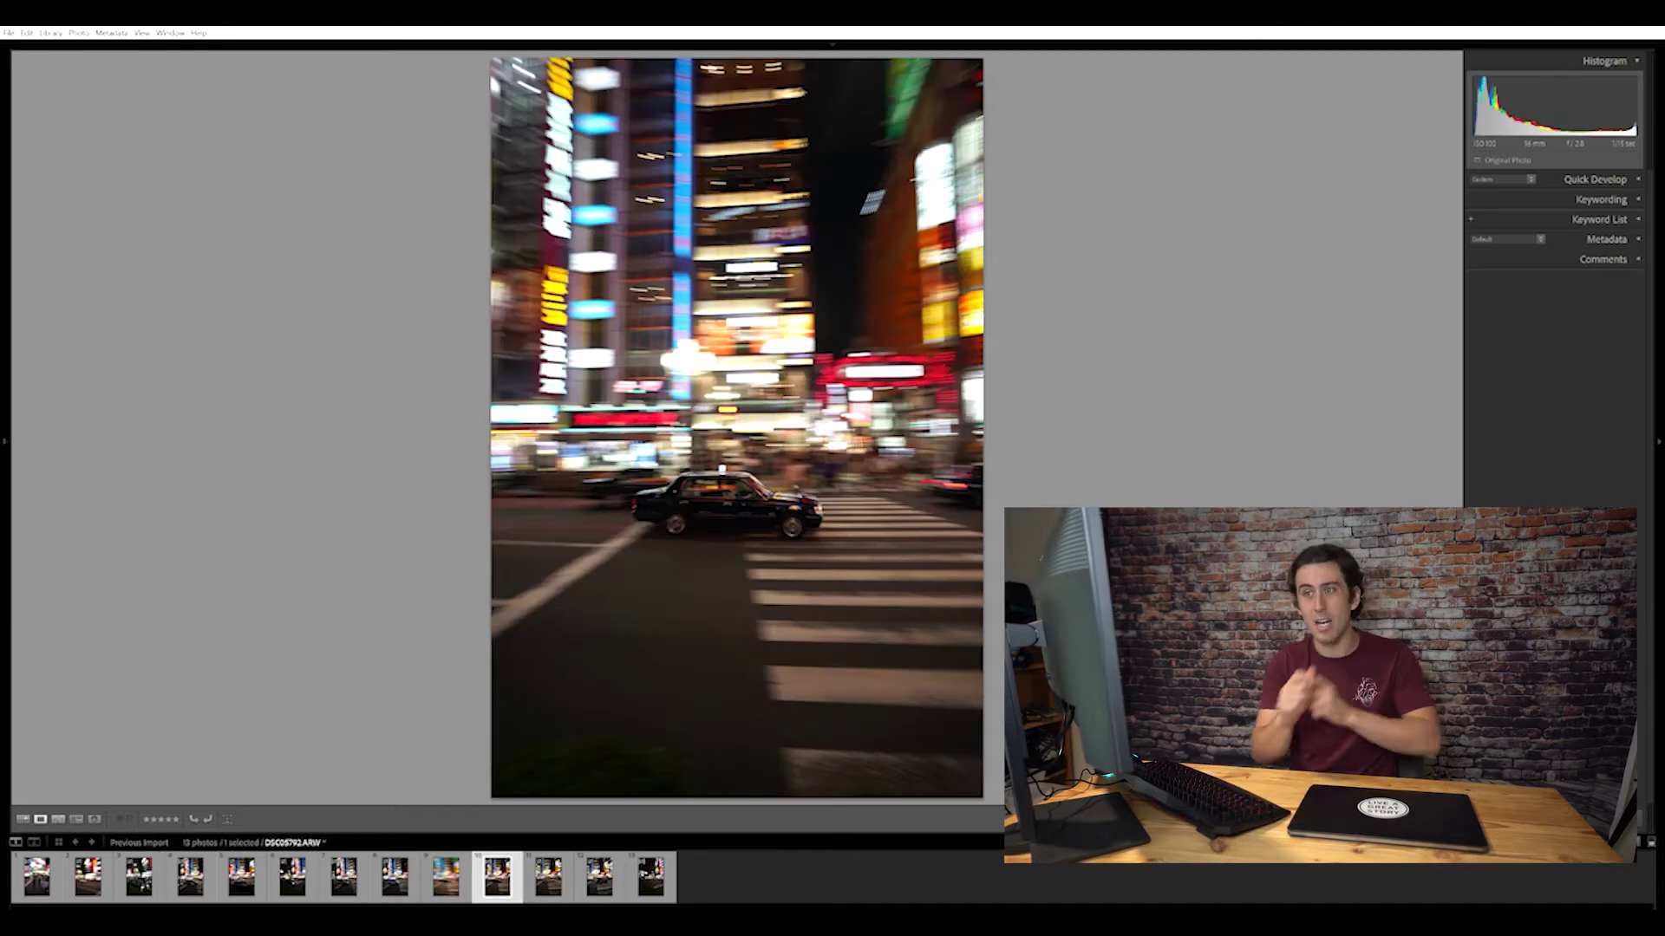
{"action": "key", "text": "Left"}
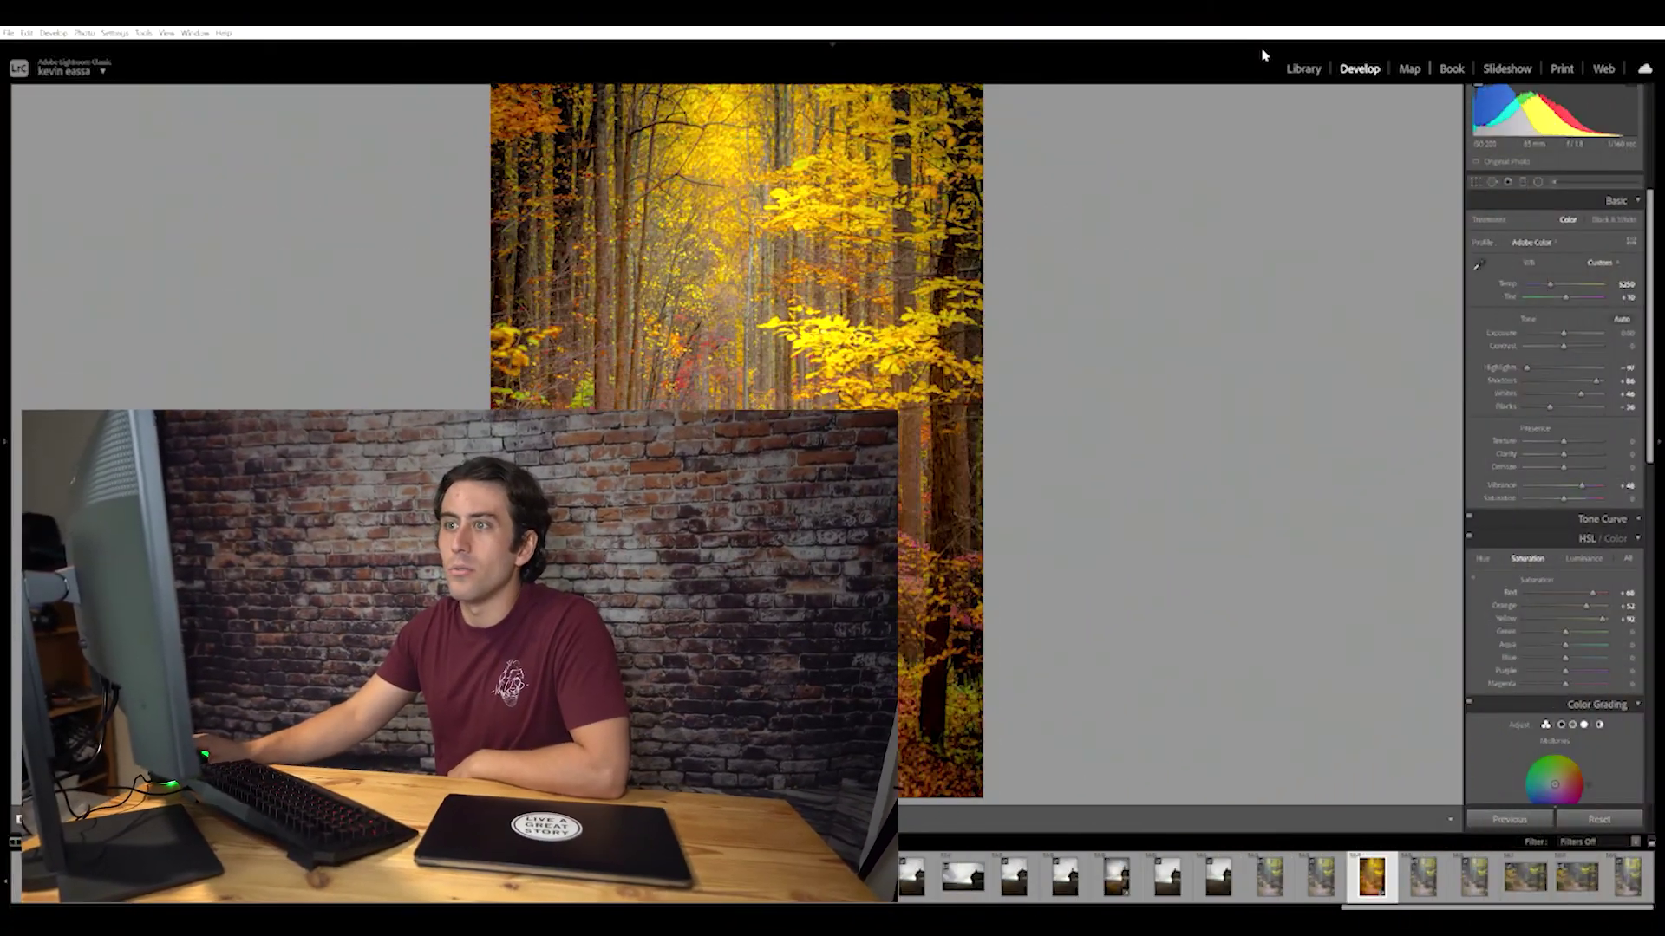
Switch to the Library grid view and reveal the catalog and folder panels.
{"action": "left_click", "coordinate": [1303, 68]}
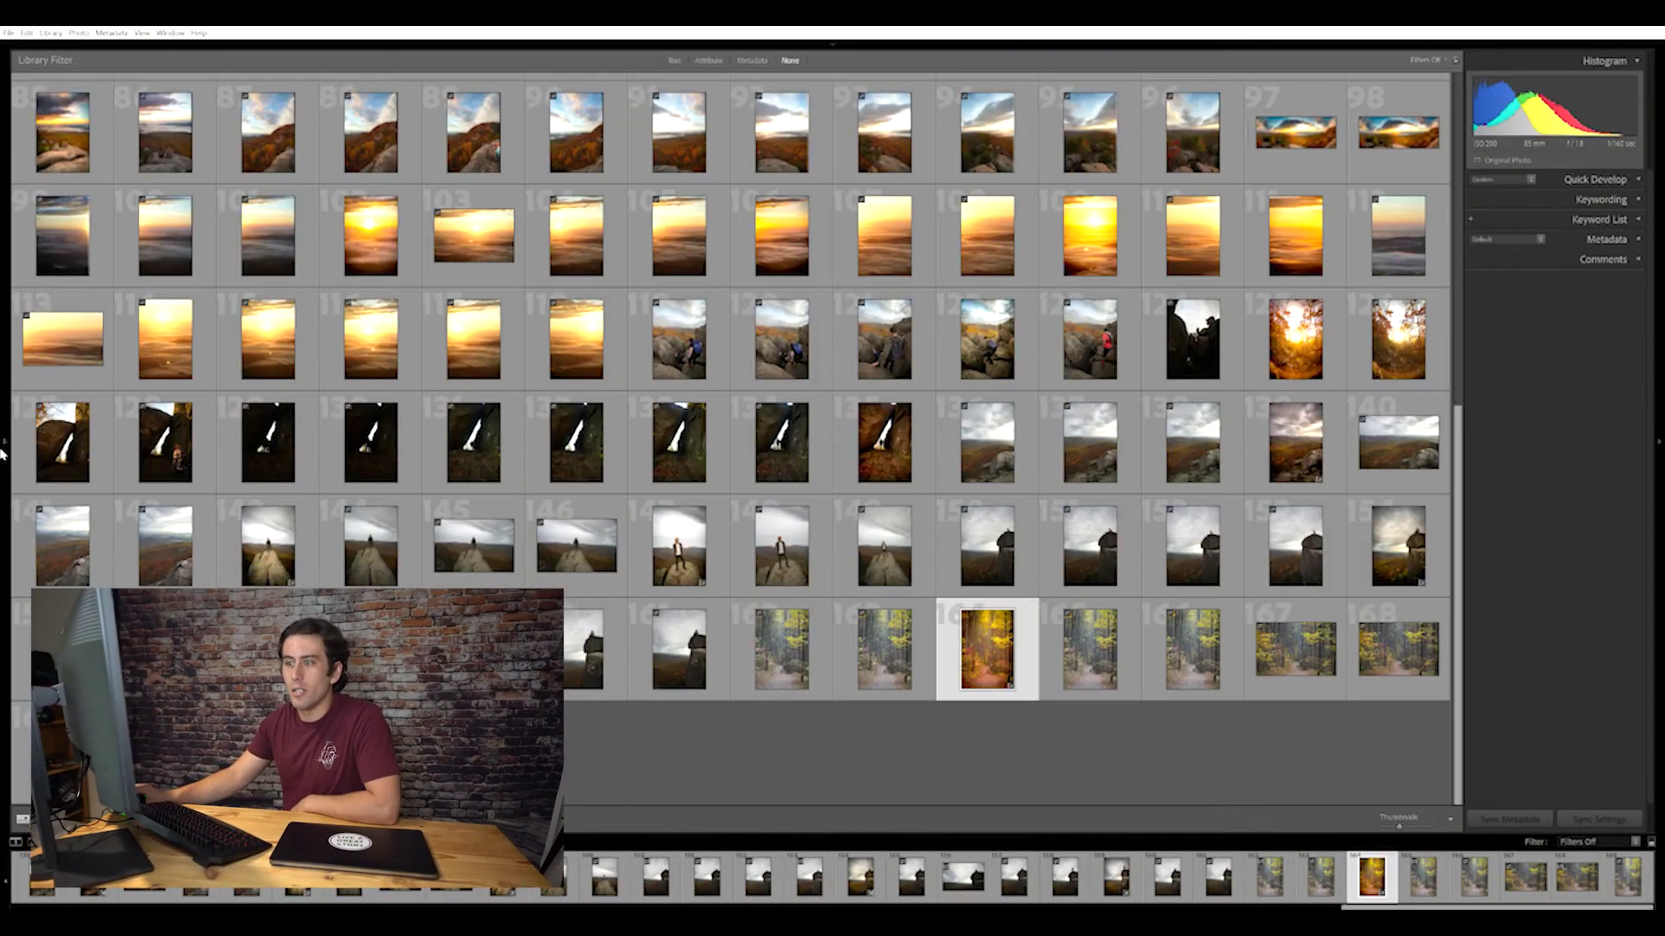
{"action": "left_click", "coordinate": [5, 443]}
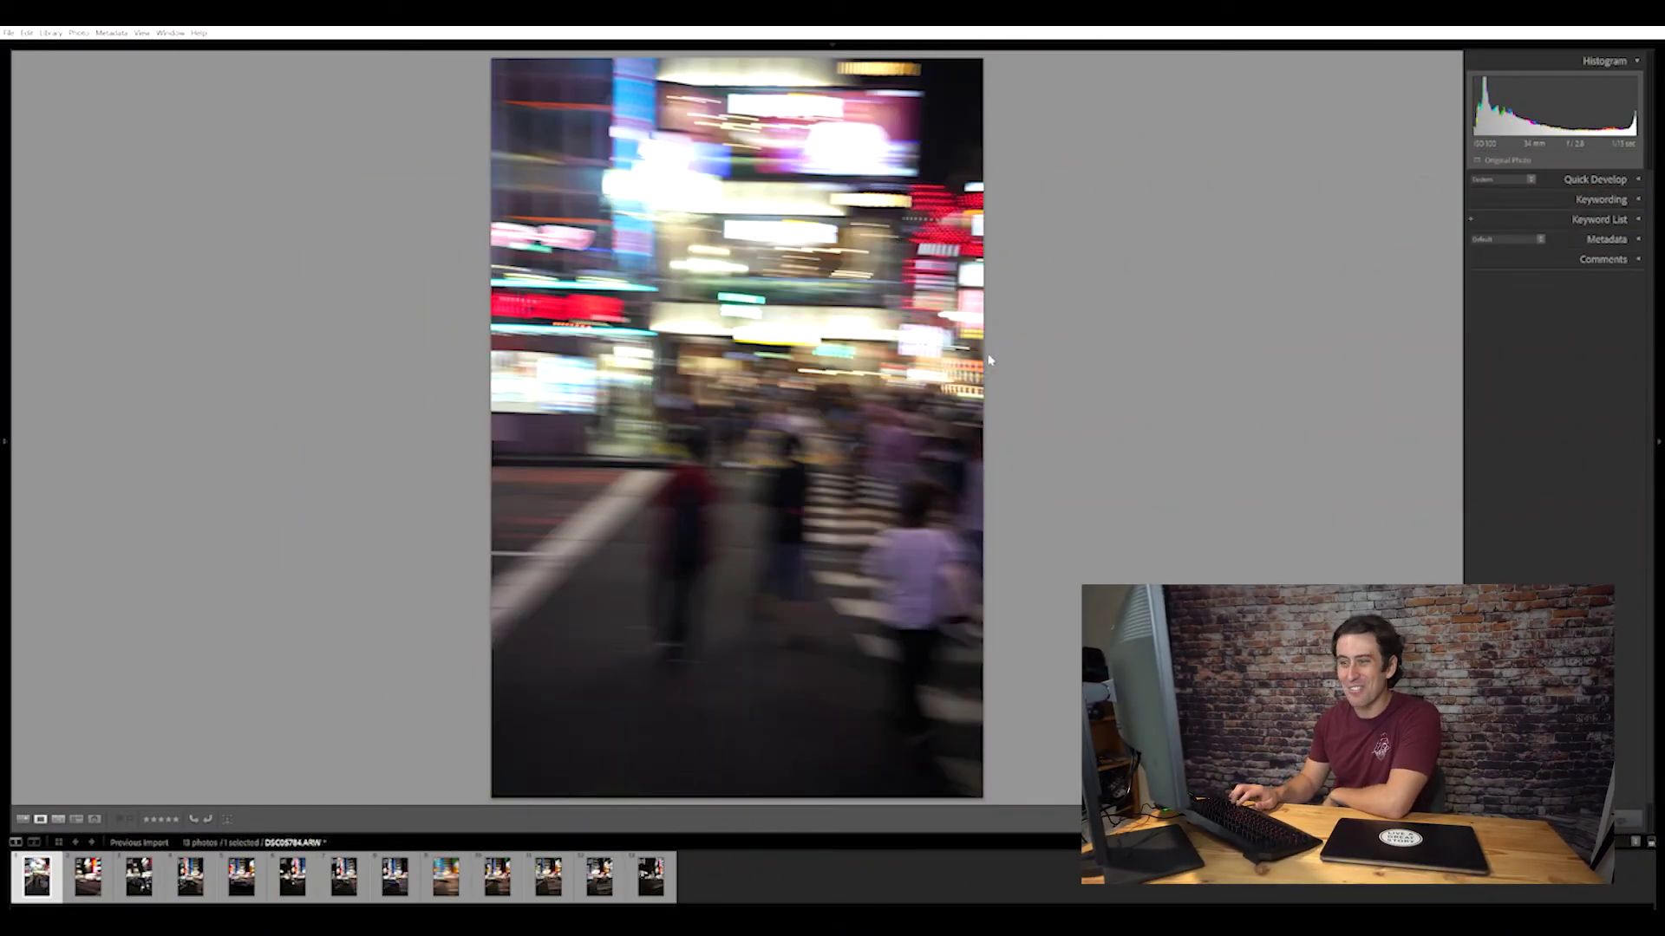
Step through the night series photos, past the green taxi, white car and blurred black-taxi edit.
{"action": "key", "text": "Right"}
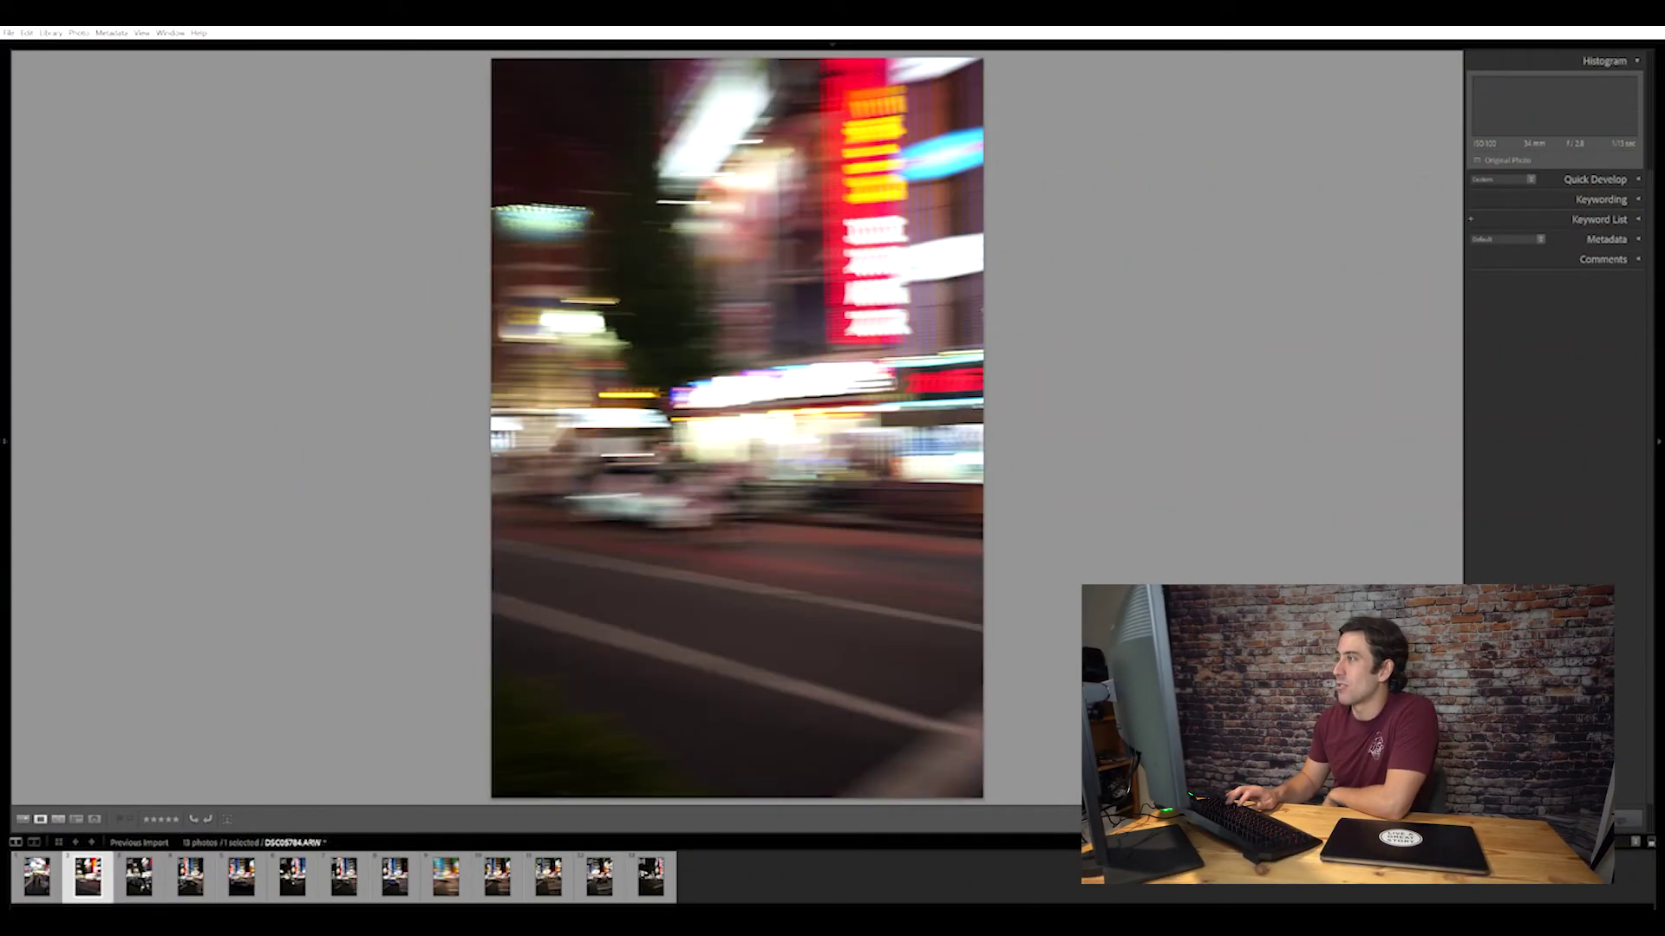
{"action": "key", "text": "Right"}
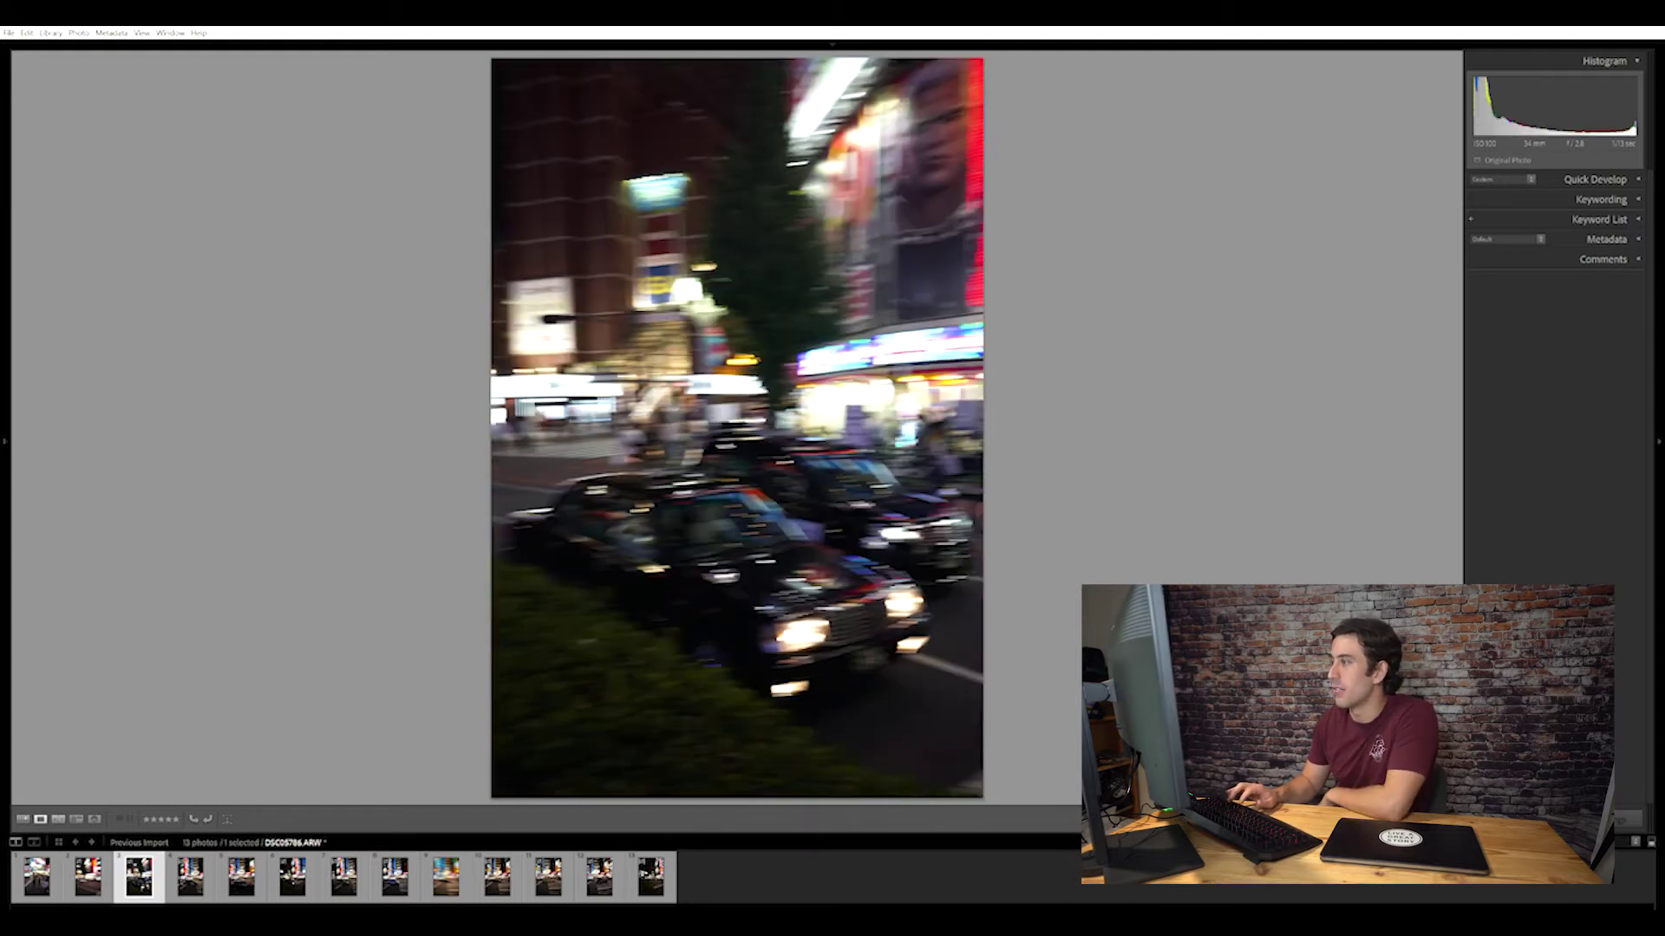
{"action": "key", "text": "Right"}
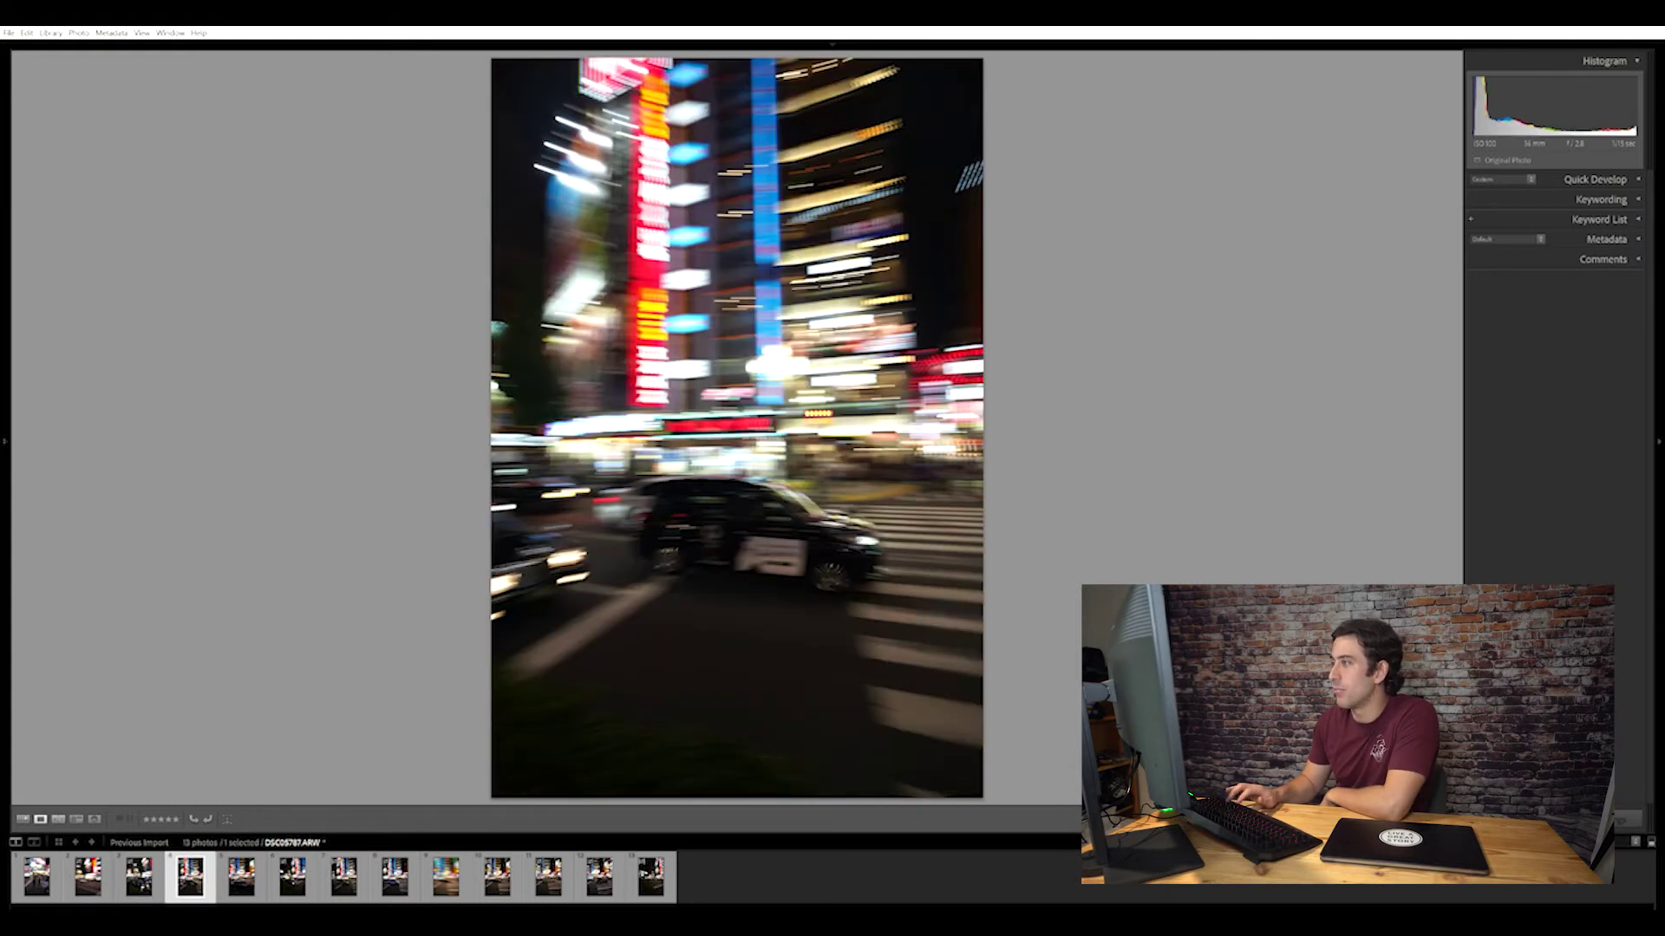
{"action": "key", "text": "Right"}
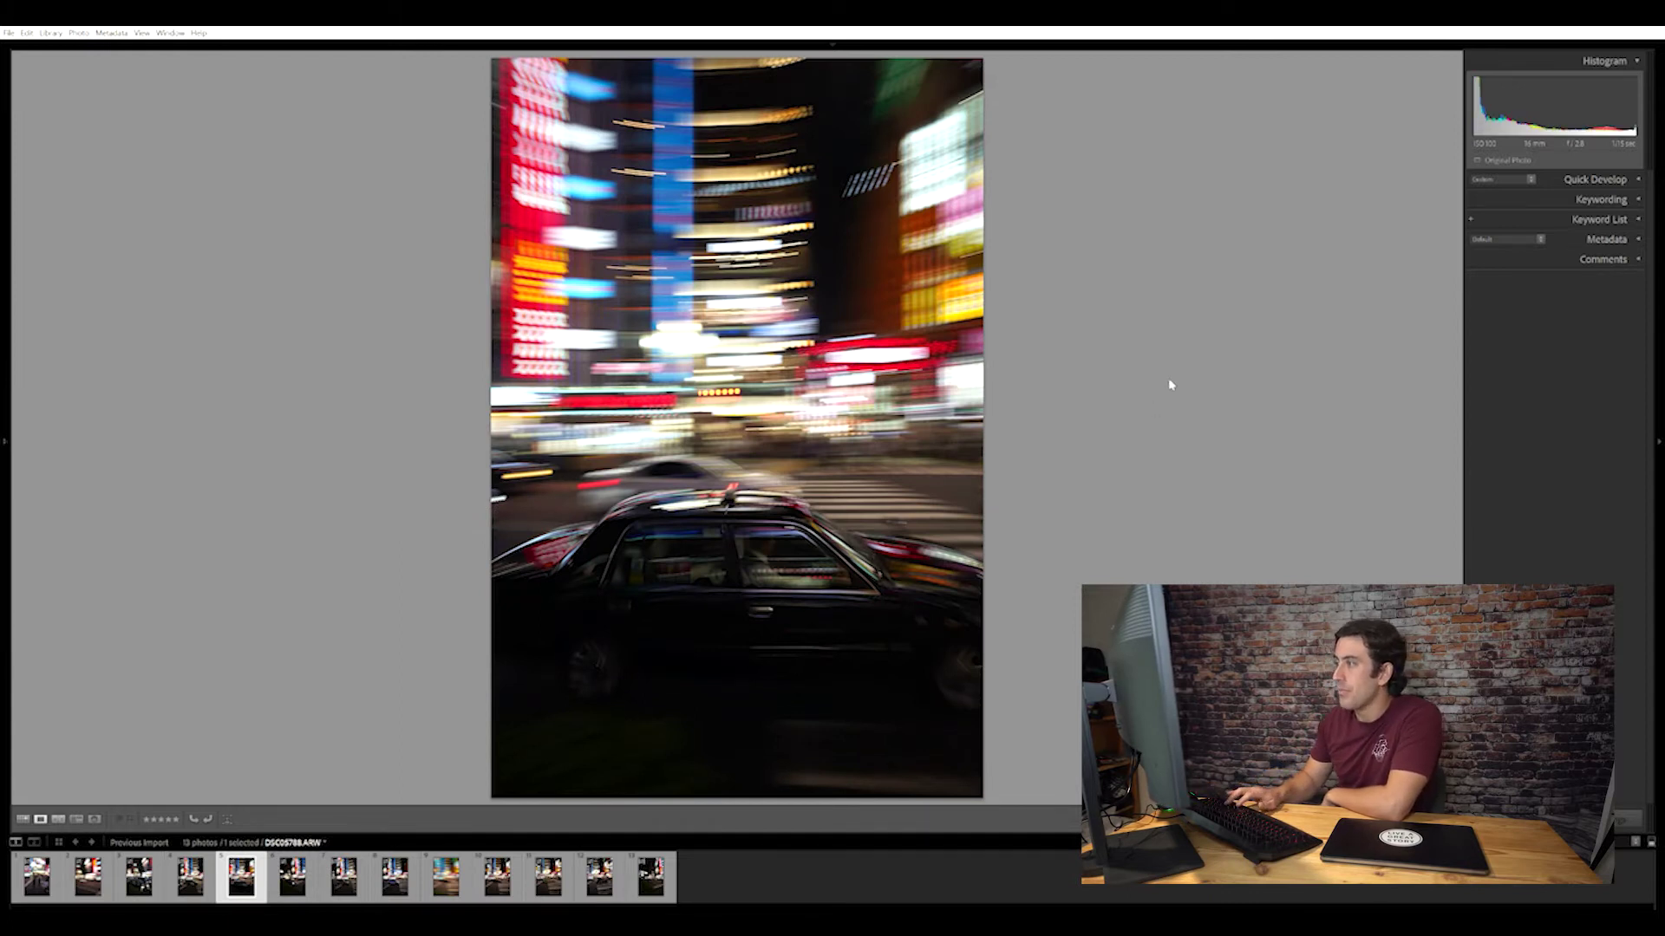
{"action": "key", "text": "Right"}
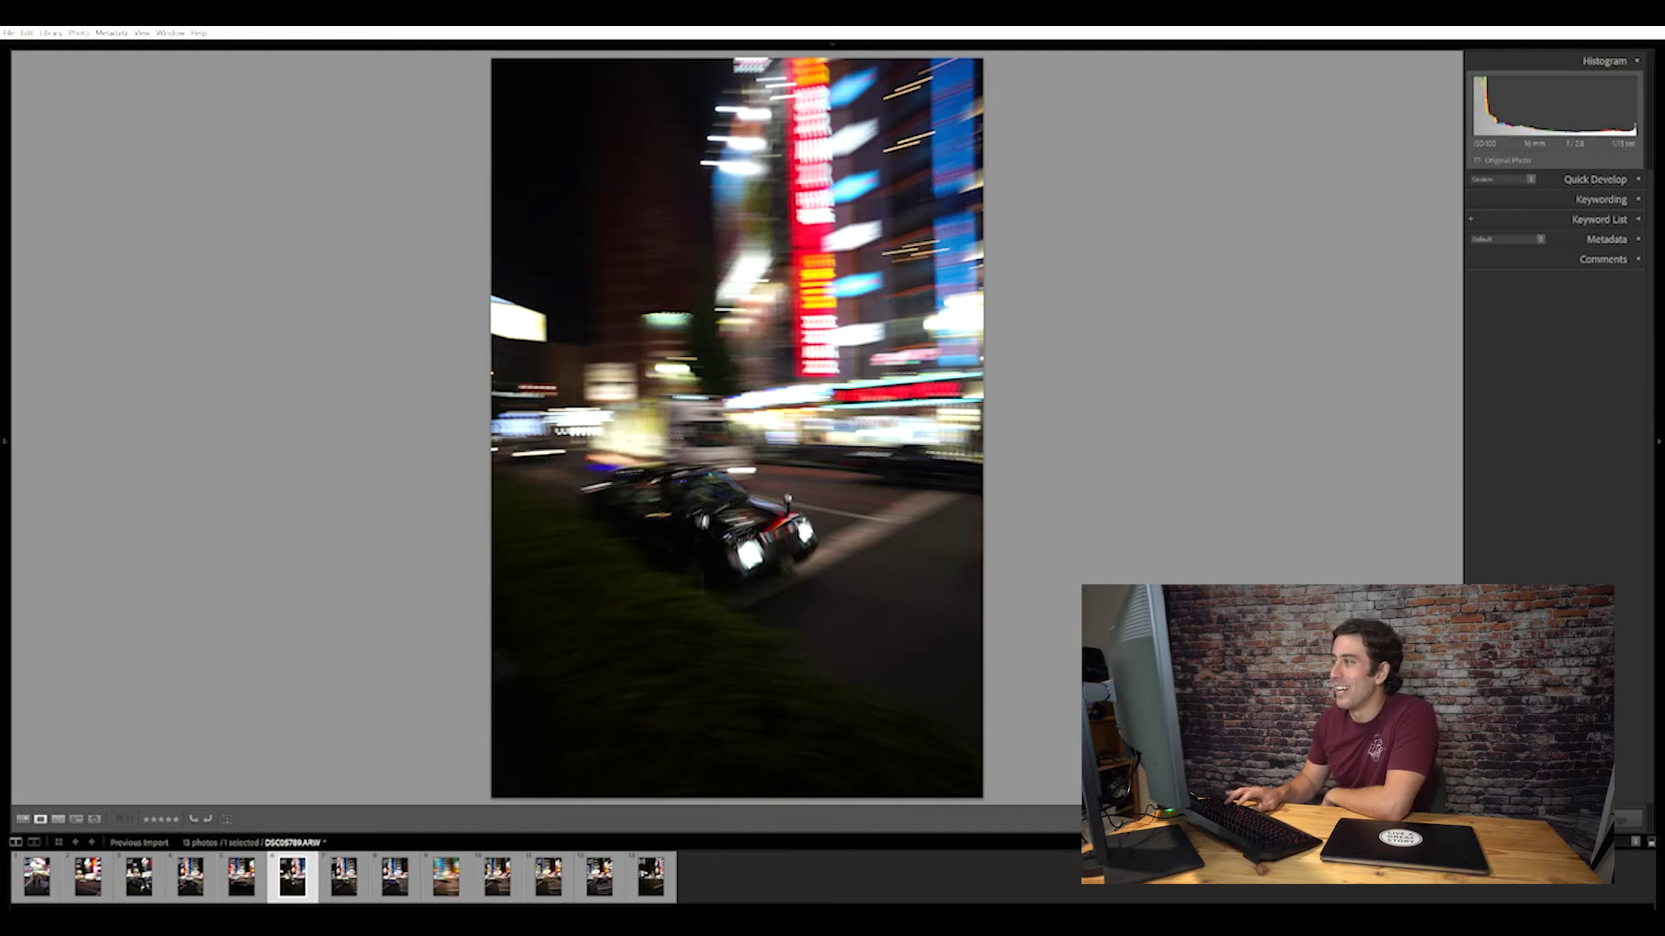
{"action": "key", "text": "Right"}
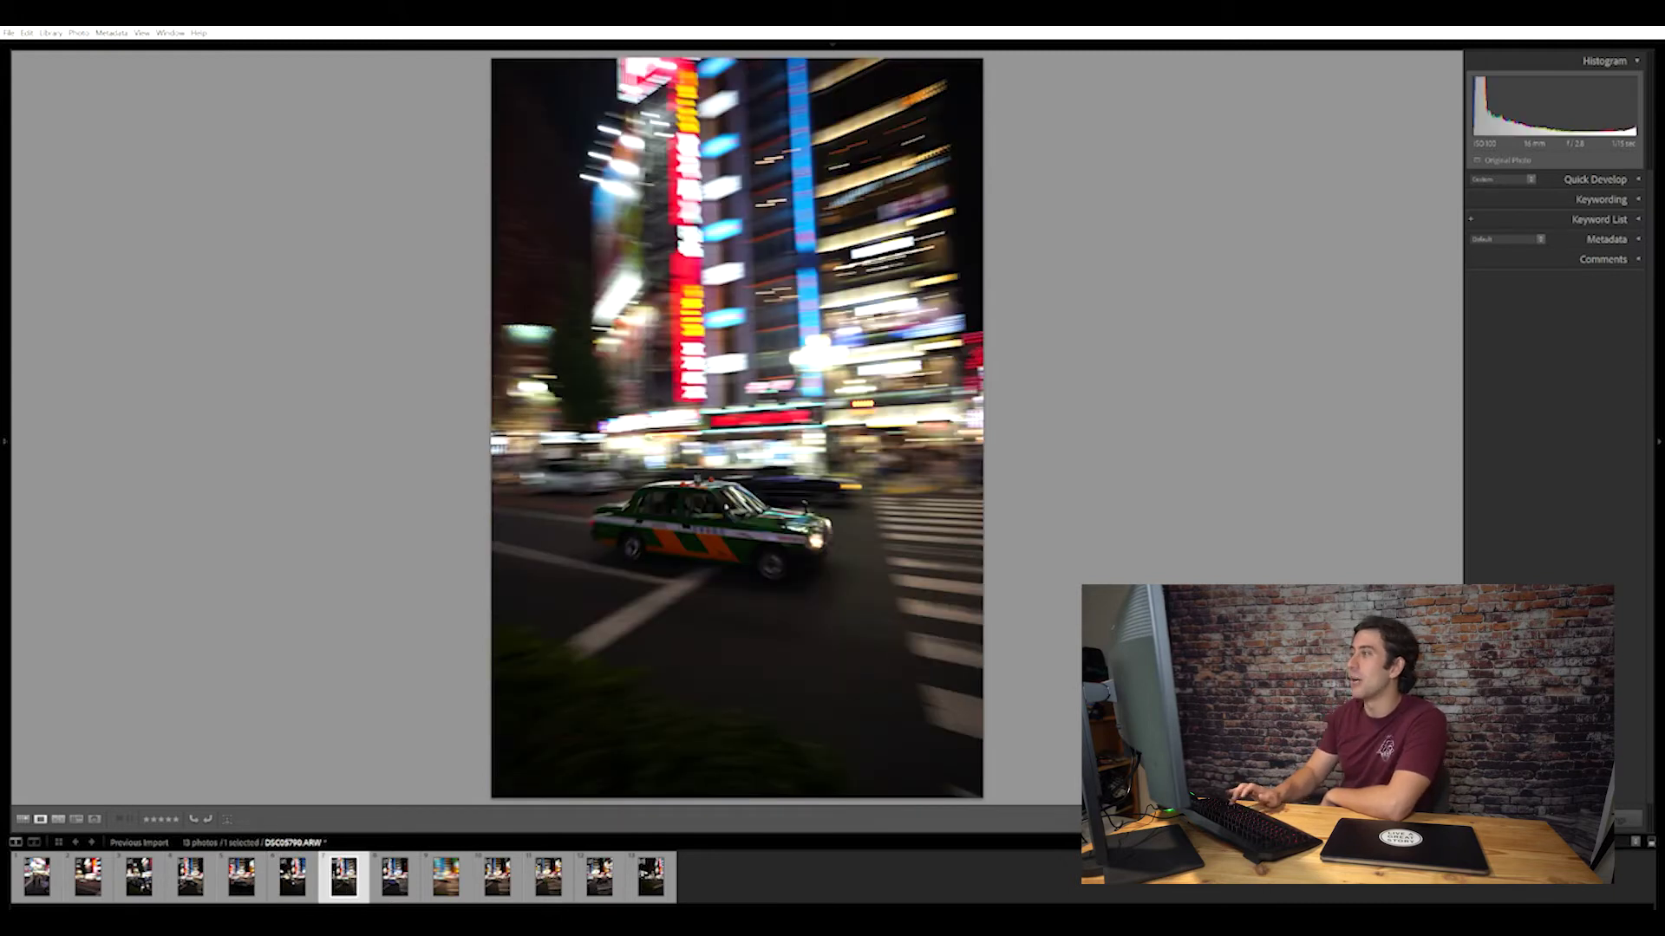
{"action": "key", "text": "Right"}
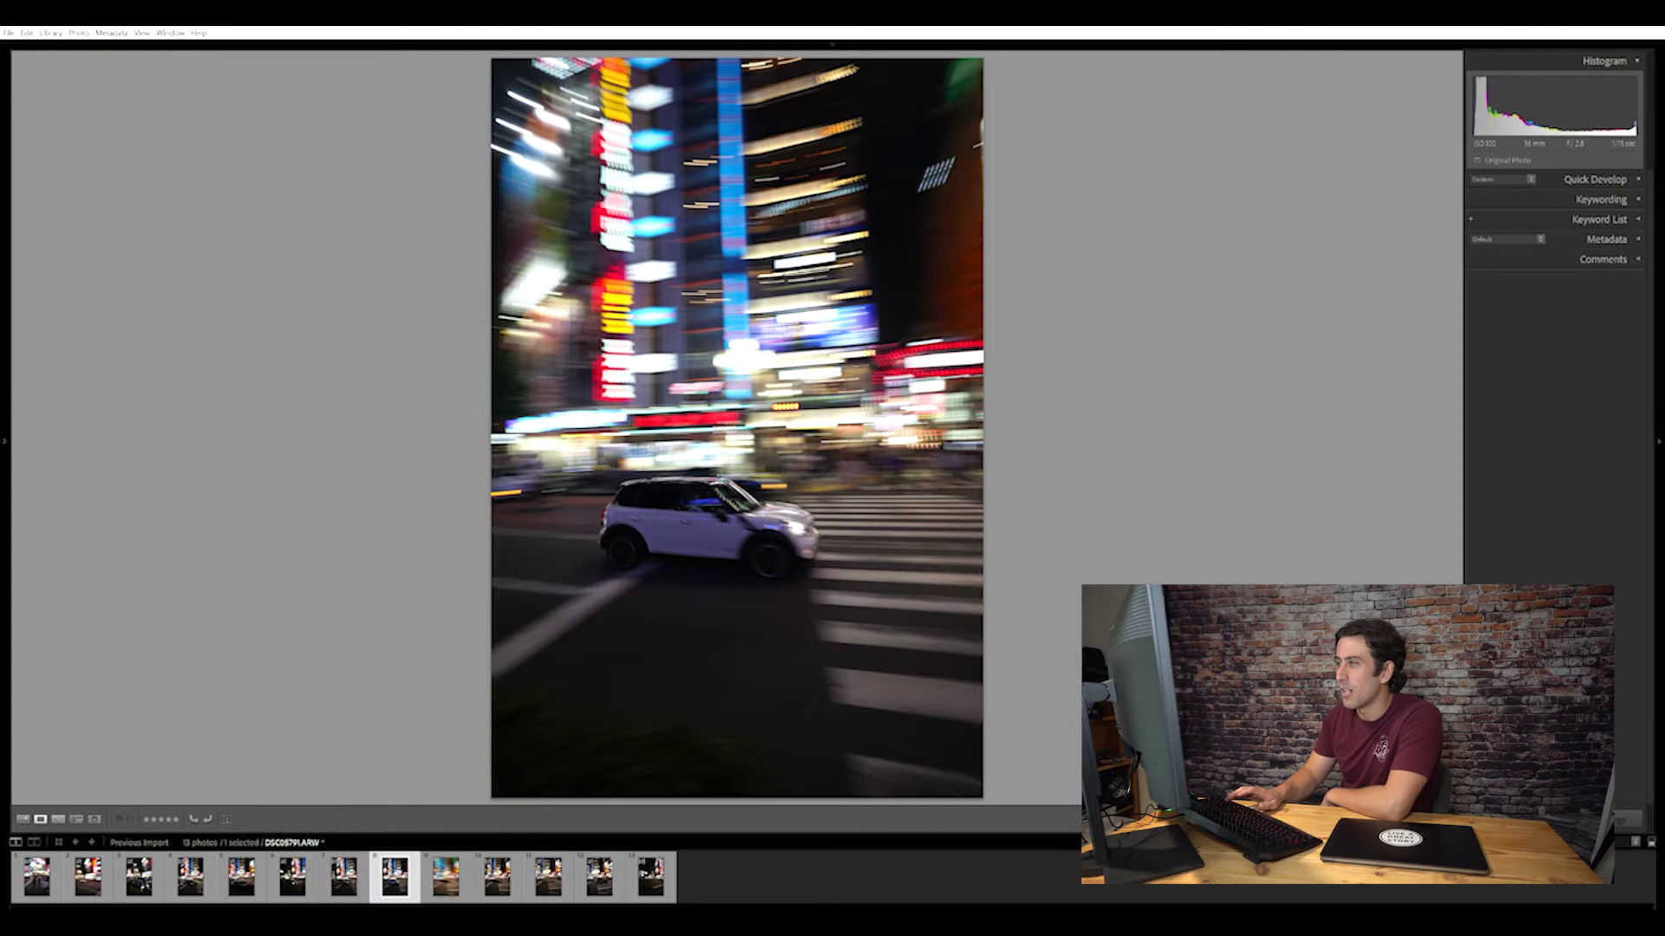
{"action": "key", "text": "Left"}
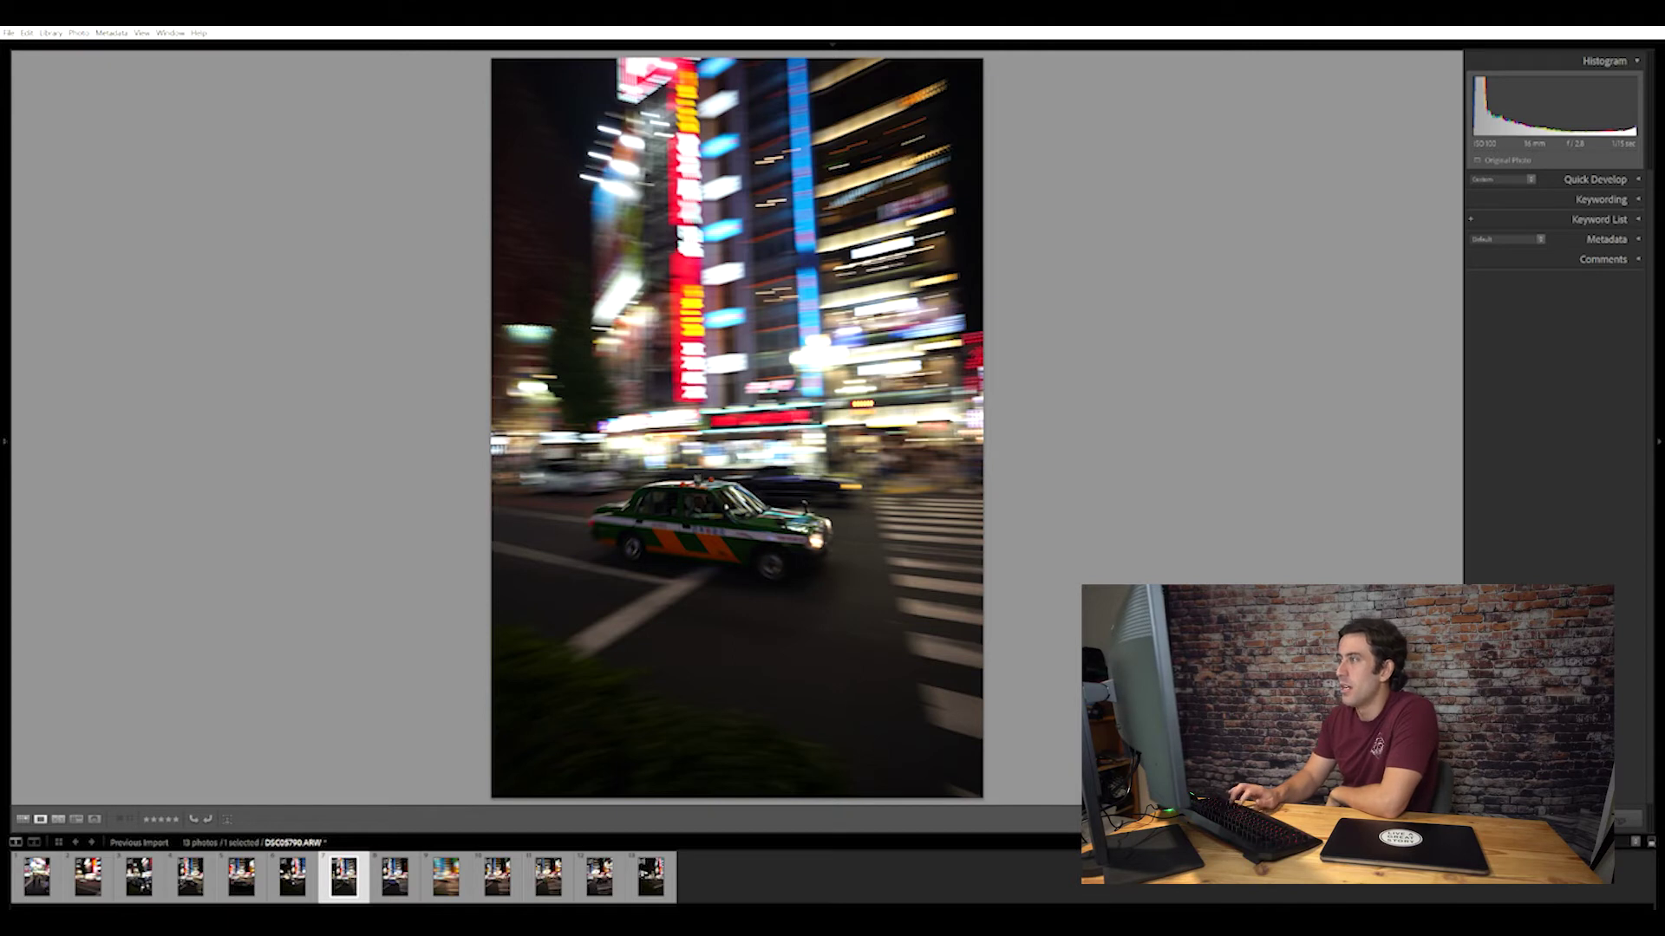
{"action": "key", "text": "Right"}
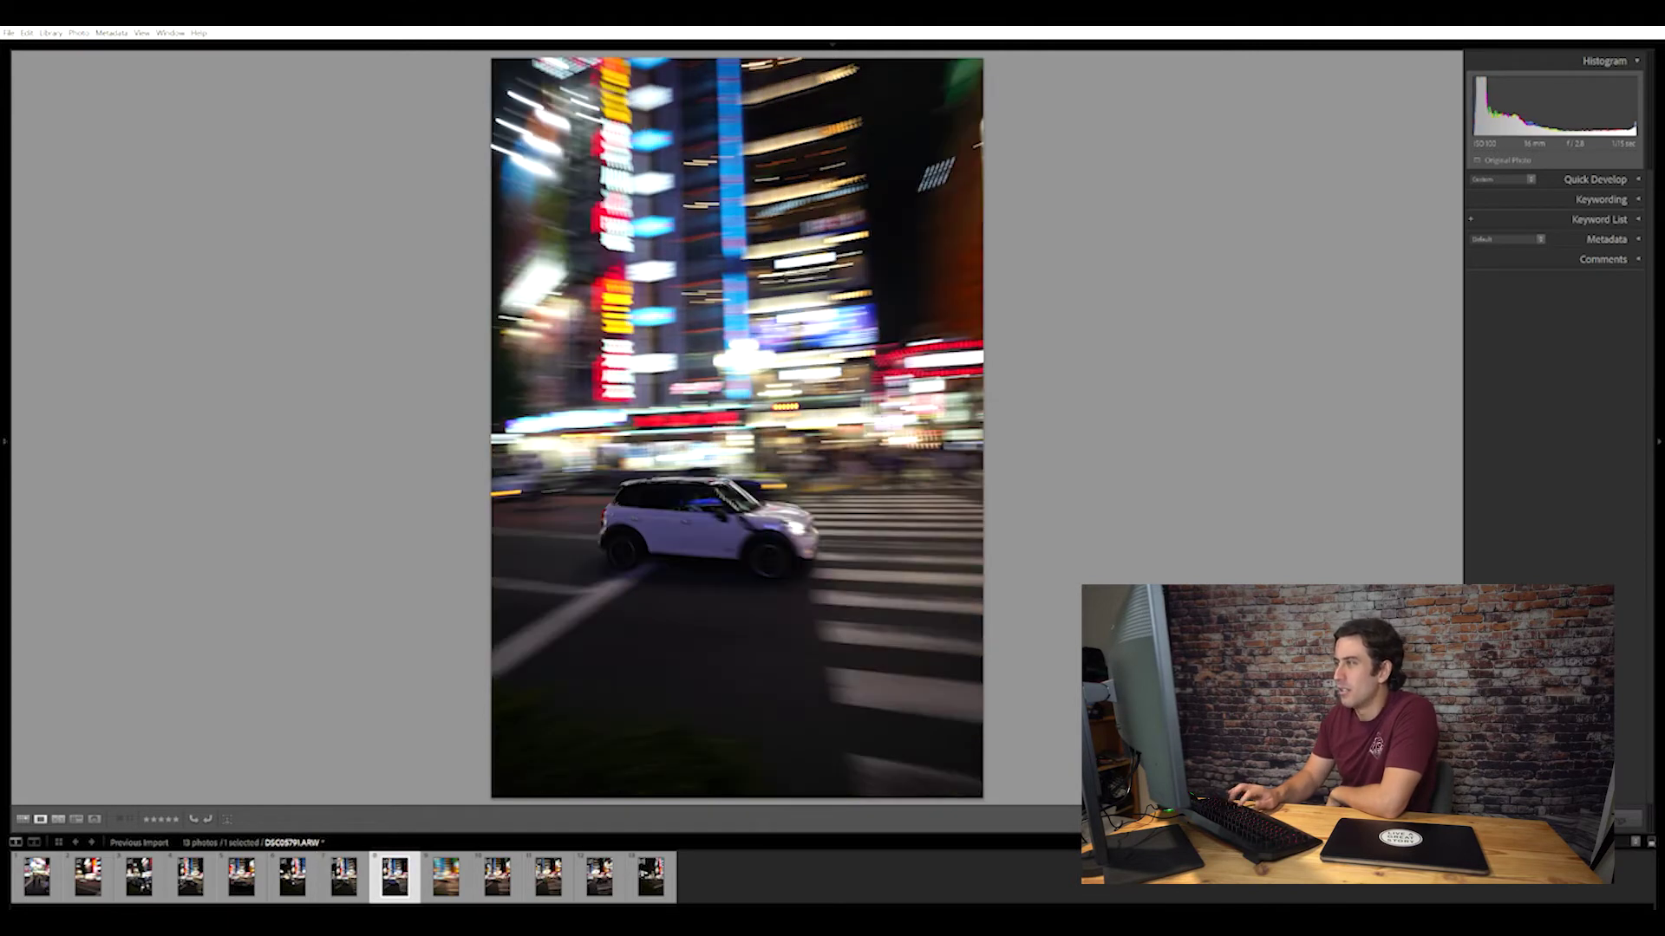
{"action": "key", "text": "Right"}
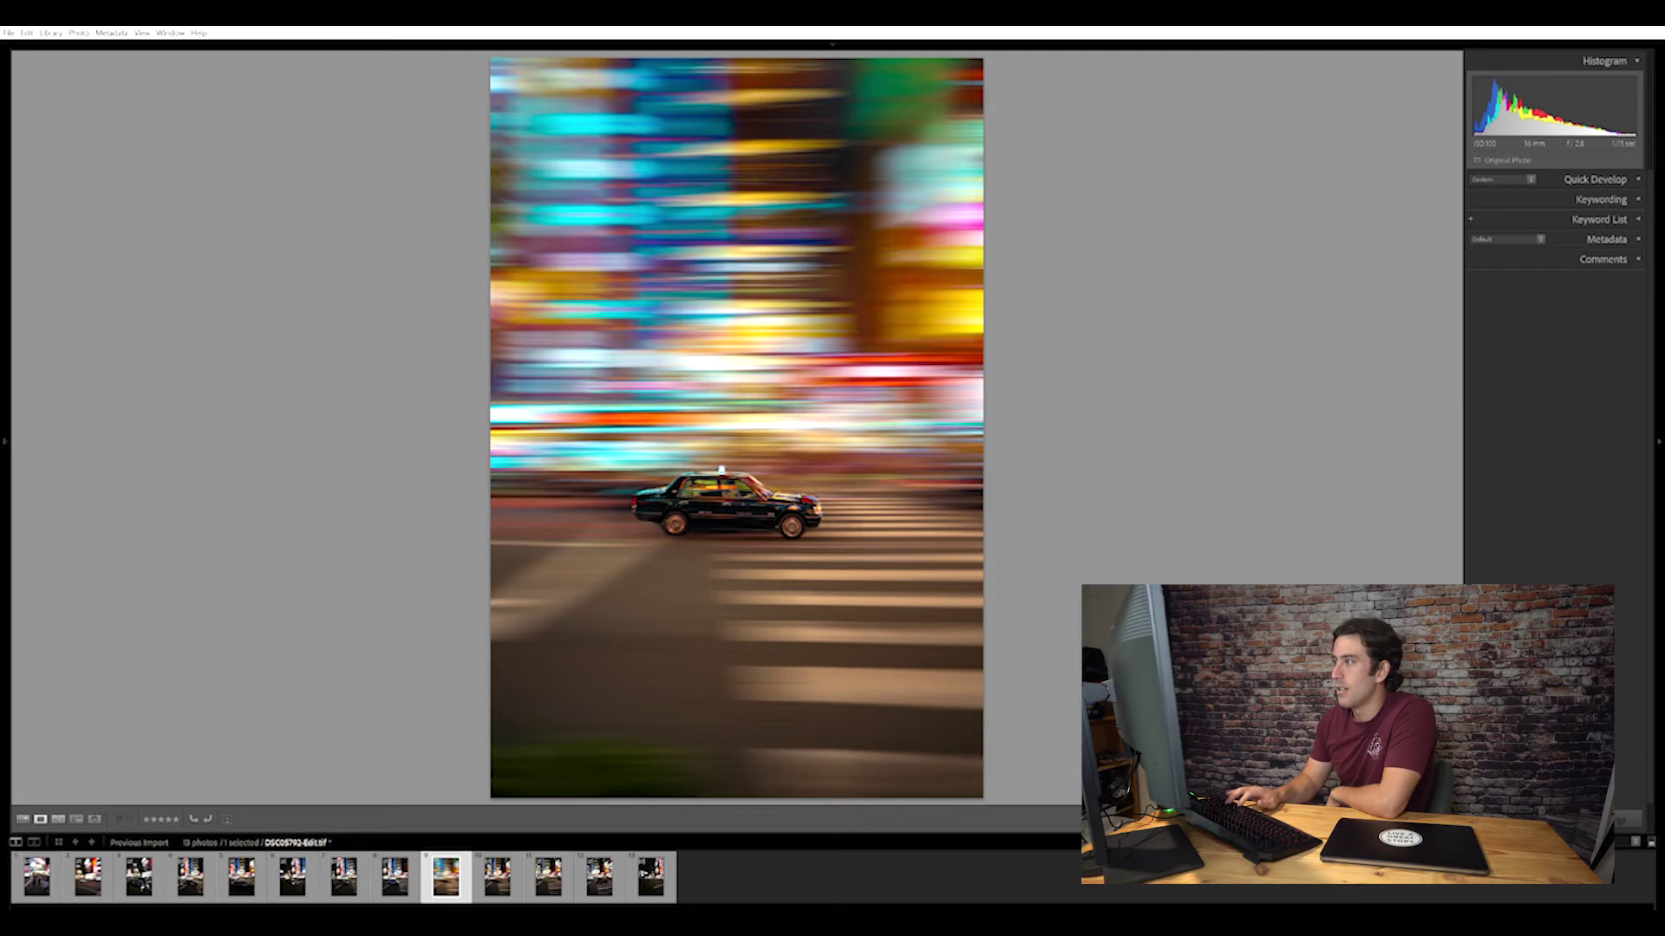
{"action": "key", "text": "Right"}
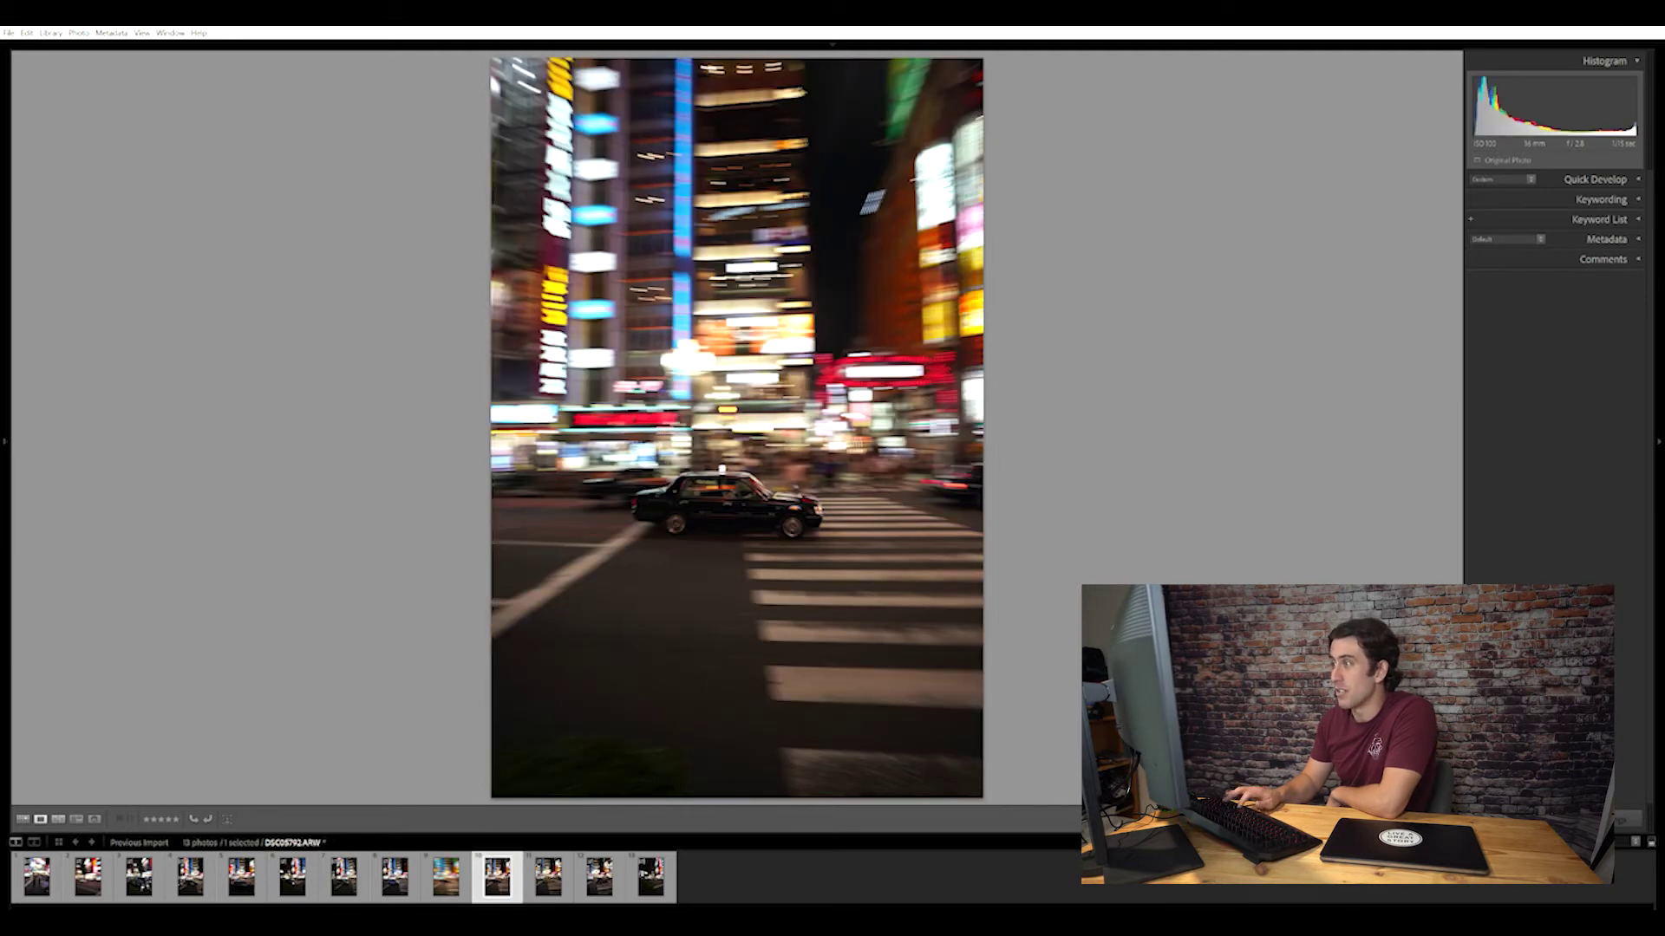
Compare the blurred edit with its original, then settle on the green-and-orange taxi DSC05793.
{"action": "left_click", "coordinate": [446, 877]}
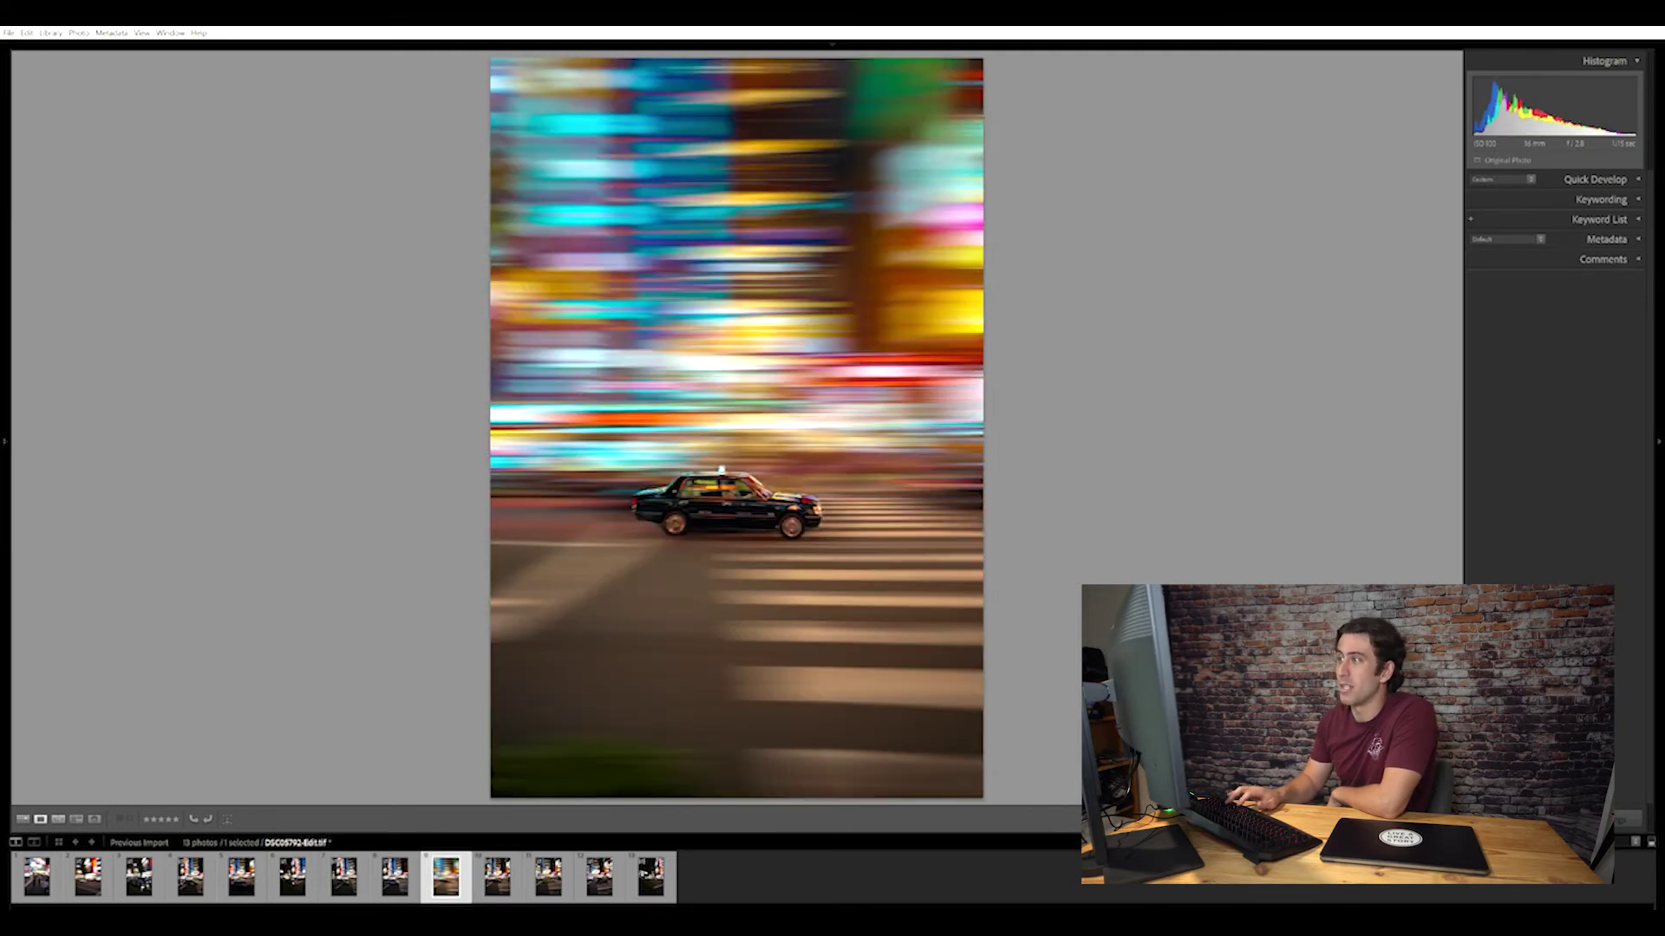
{"action": "left_click", "coordinate": [497, 877]}
{"action": "left_click", "coordinate": [548, 876]}
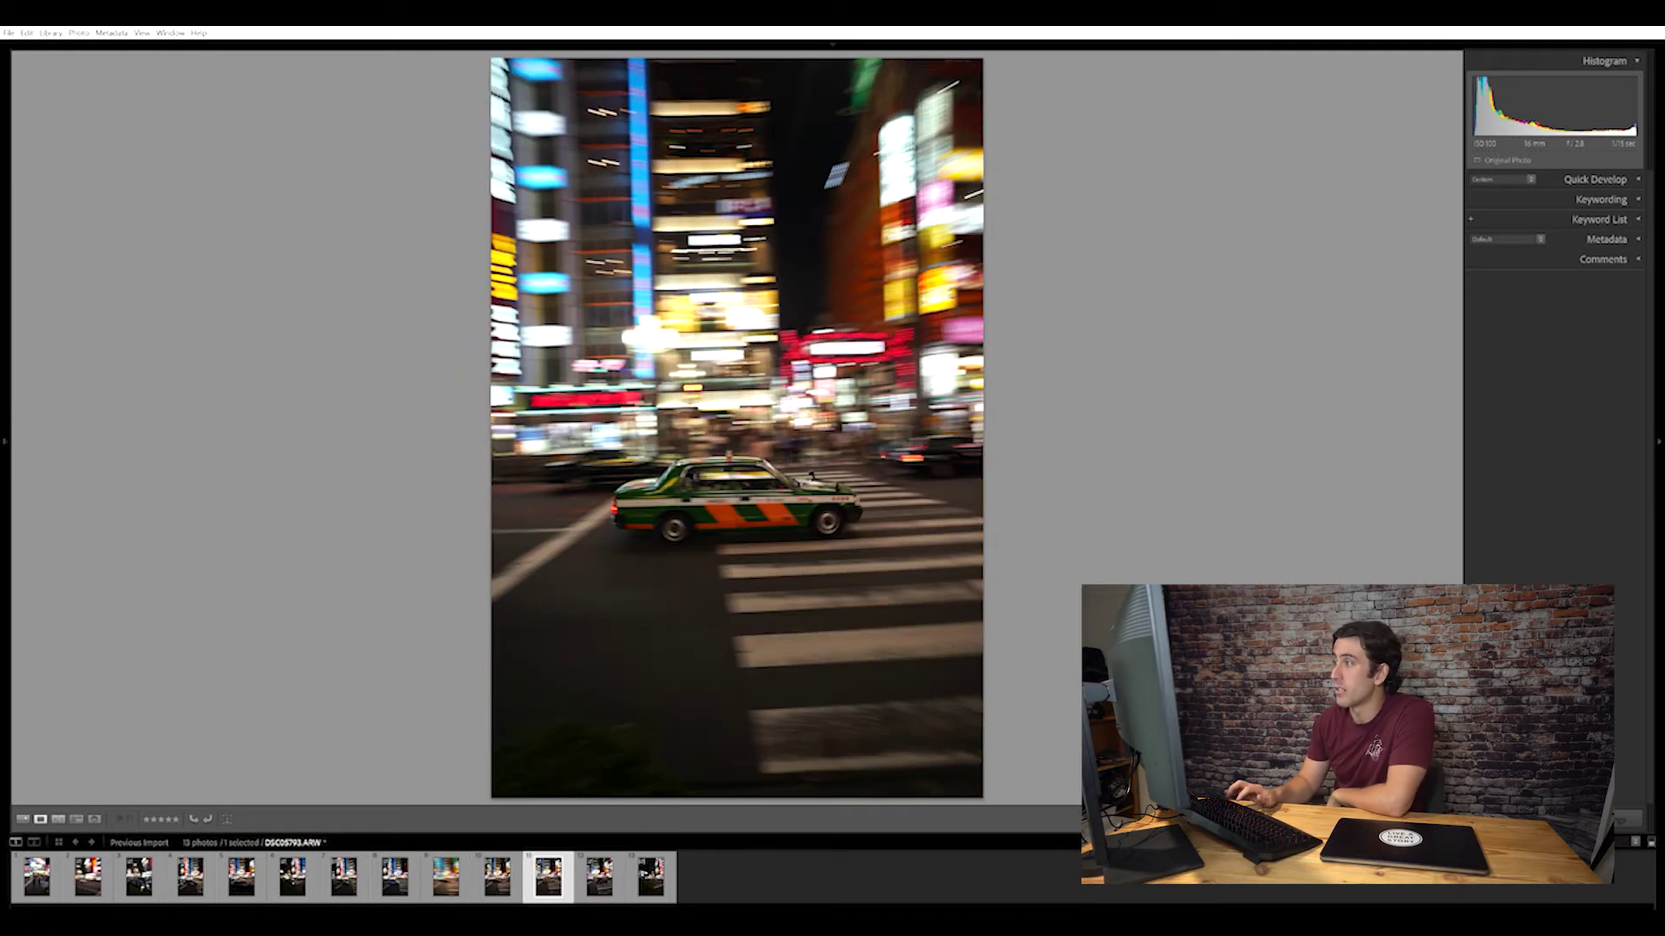
{"action": "left_click", "coordinate": [599, 877]}
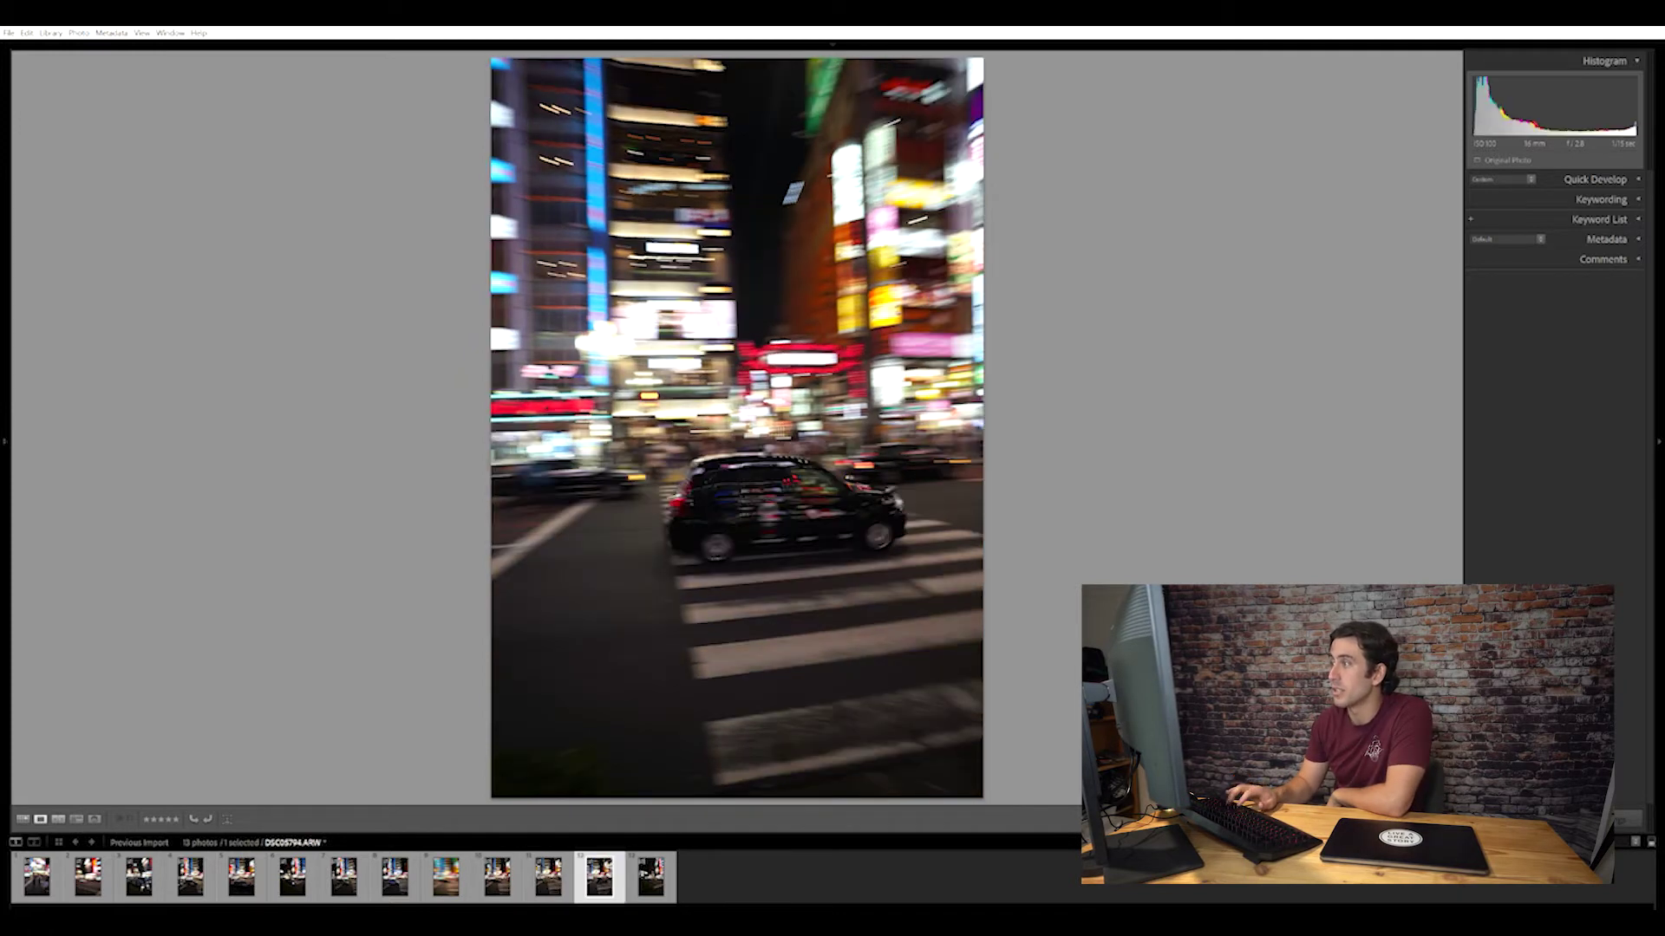
{"action": "key", "text": "Right"}
{"action": "key", "text": "Left"}
{"action": "key", "text": "Left"}
{"action": "key", "text": "Left"}
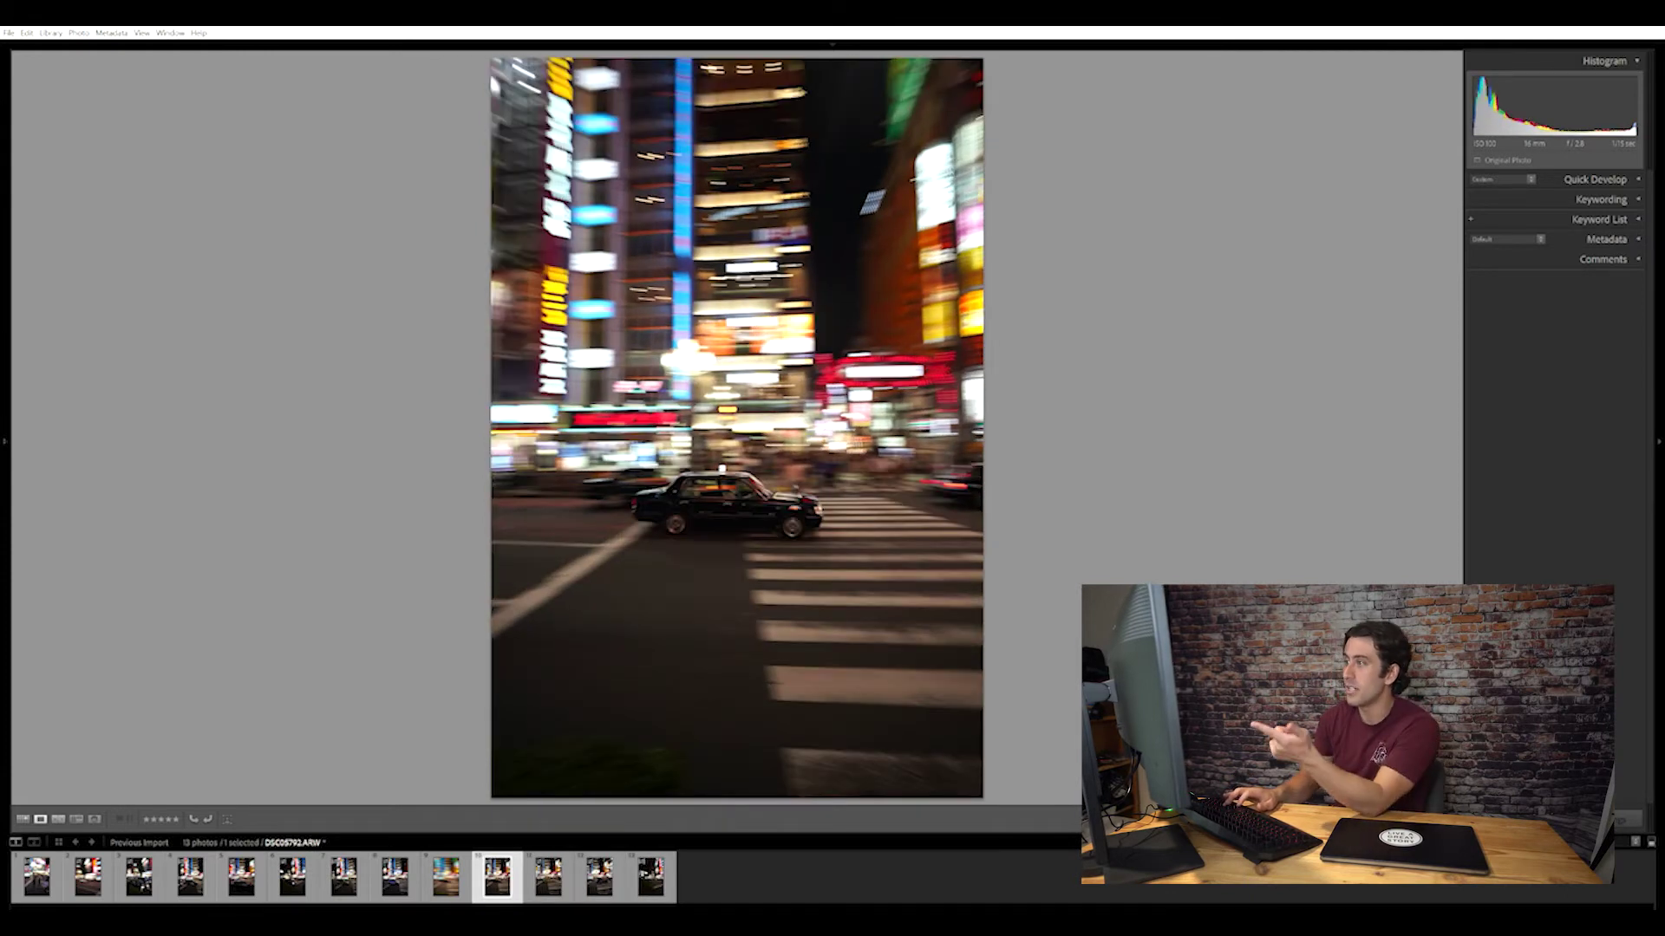
{"action": "key", "text": "Right"}
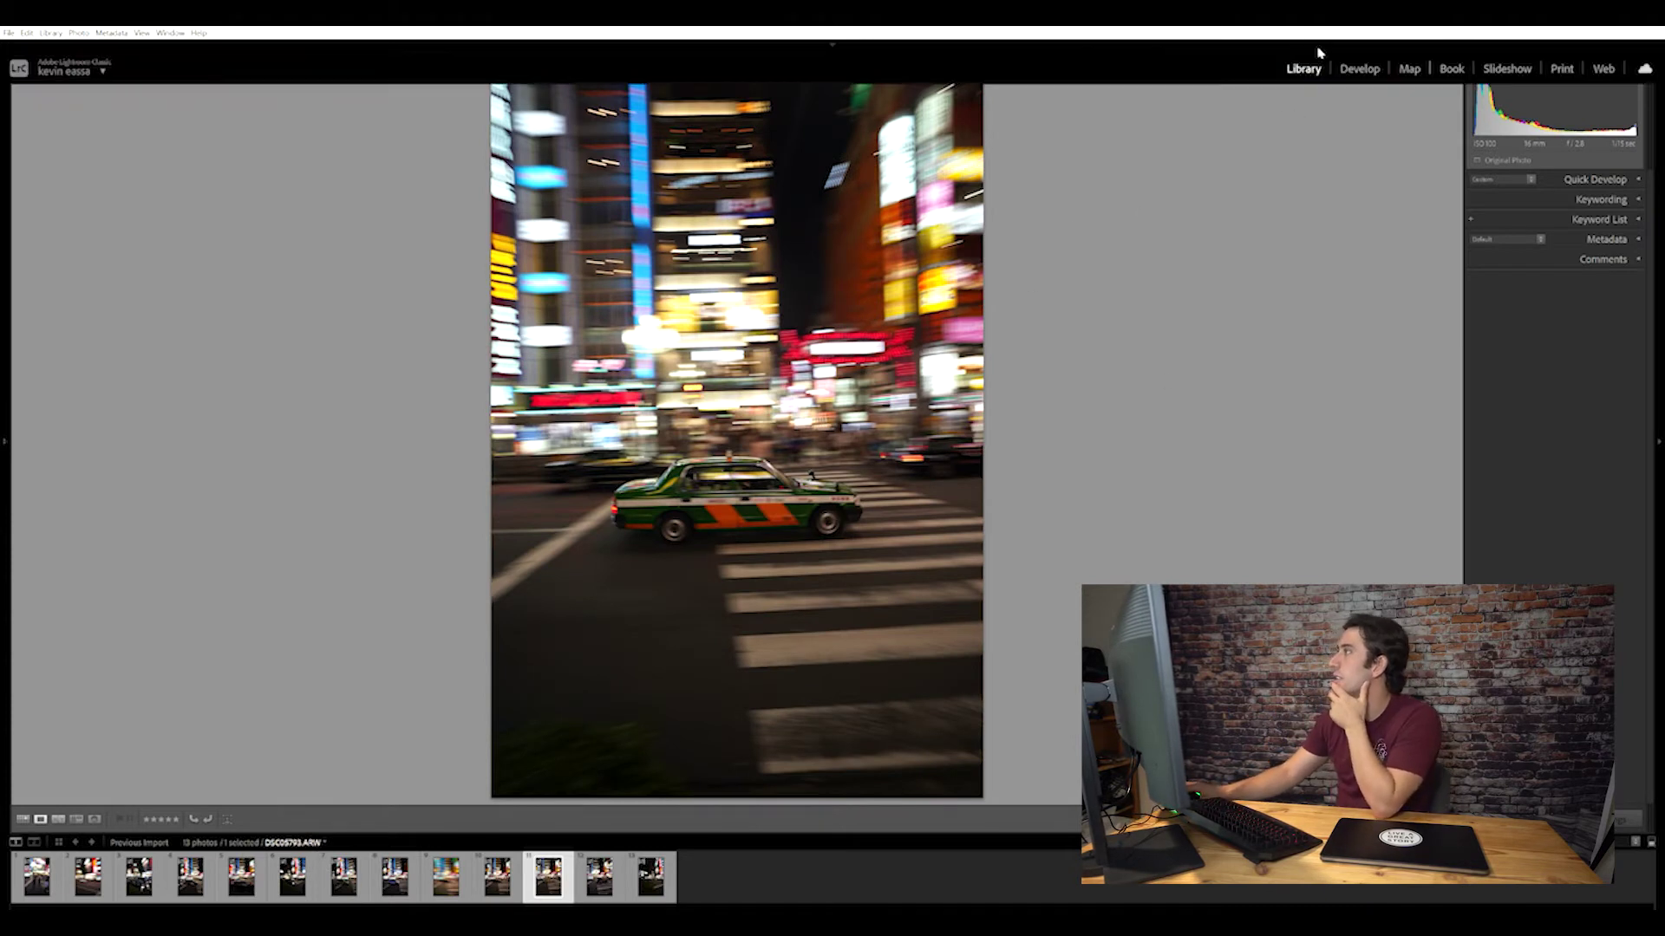
In Develop, set Highlights to -100, Shadows to +99, raise Whites and drop Blacks to about -26.
{"action": "left_click", "coordinate": [1353, 61]}
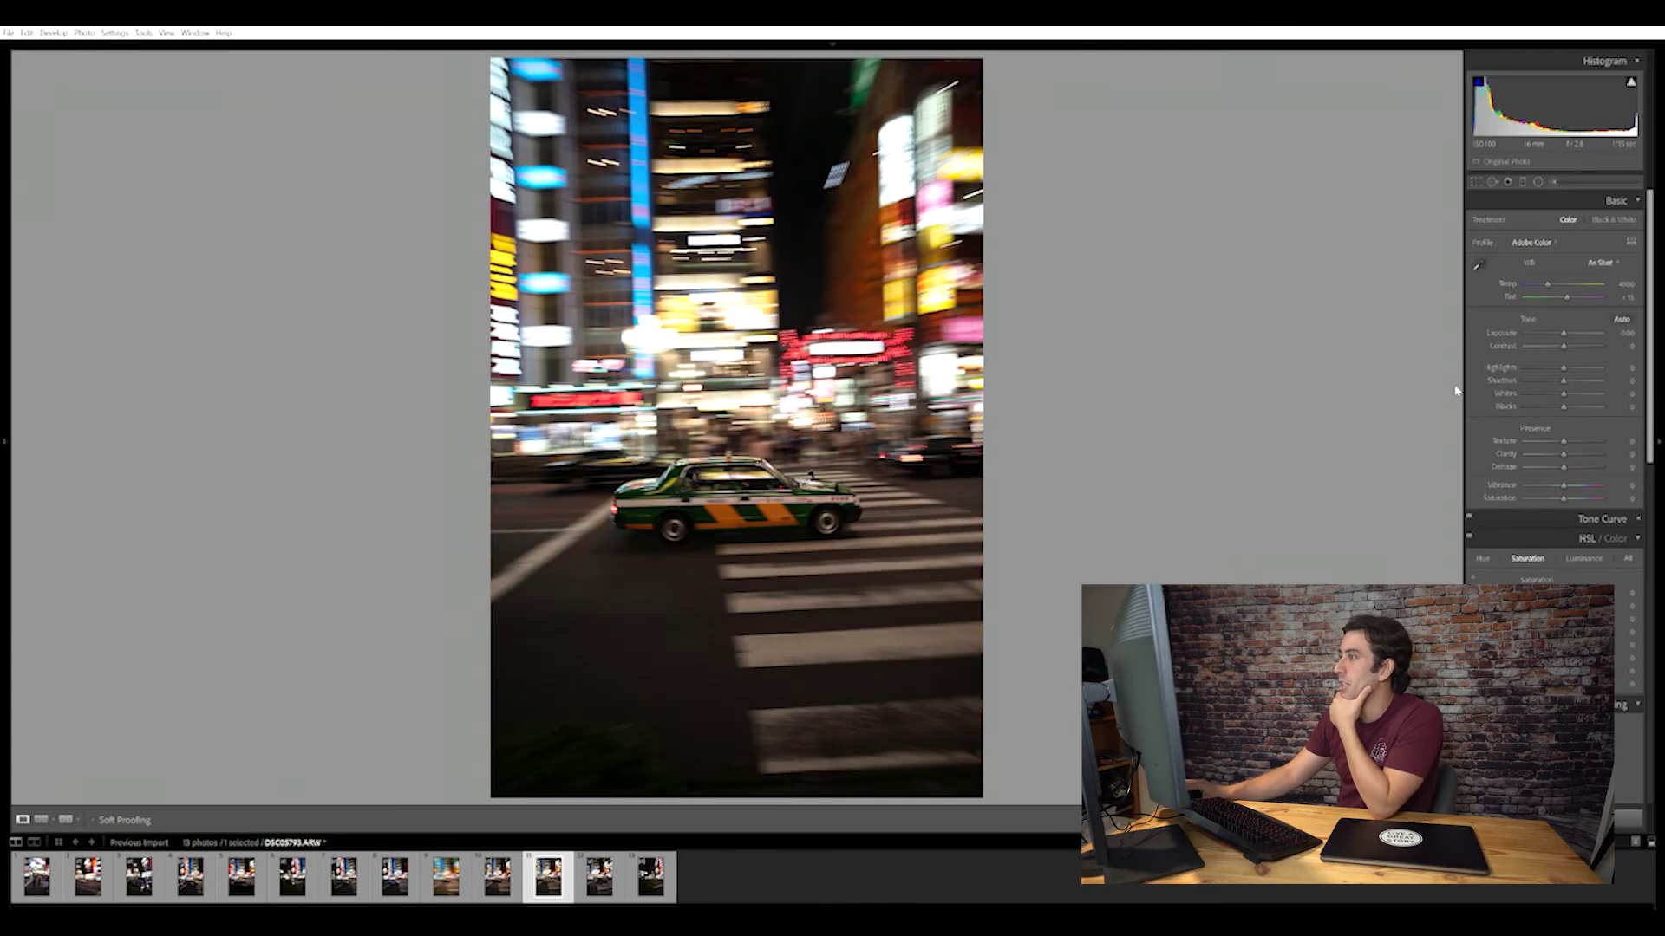
{"action": "left_click_drag", "start_coordinate": [1539, 367], "coordinate": [1523, 368]}
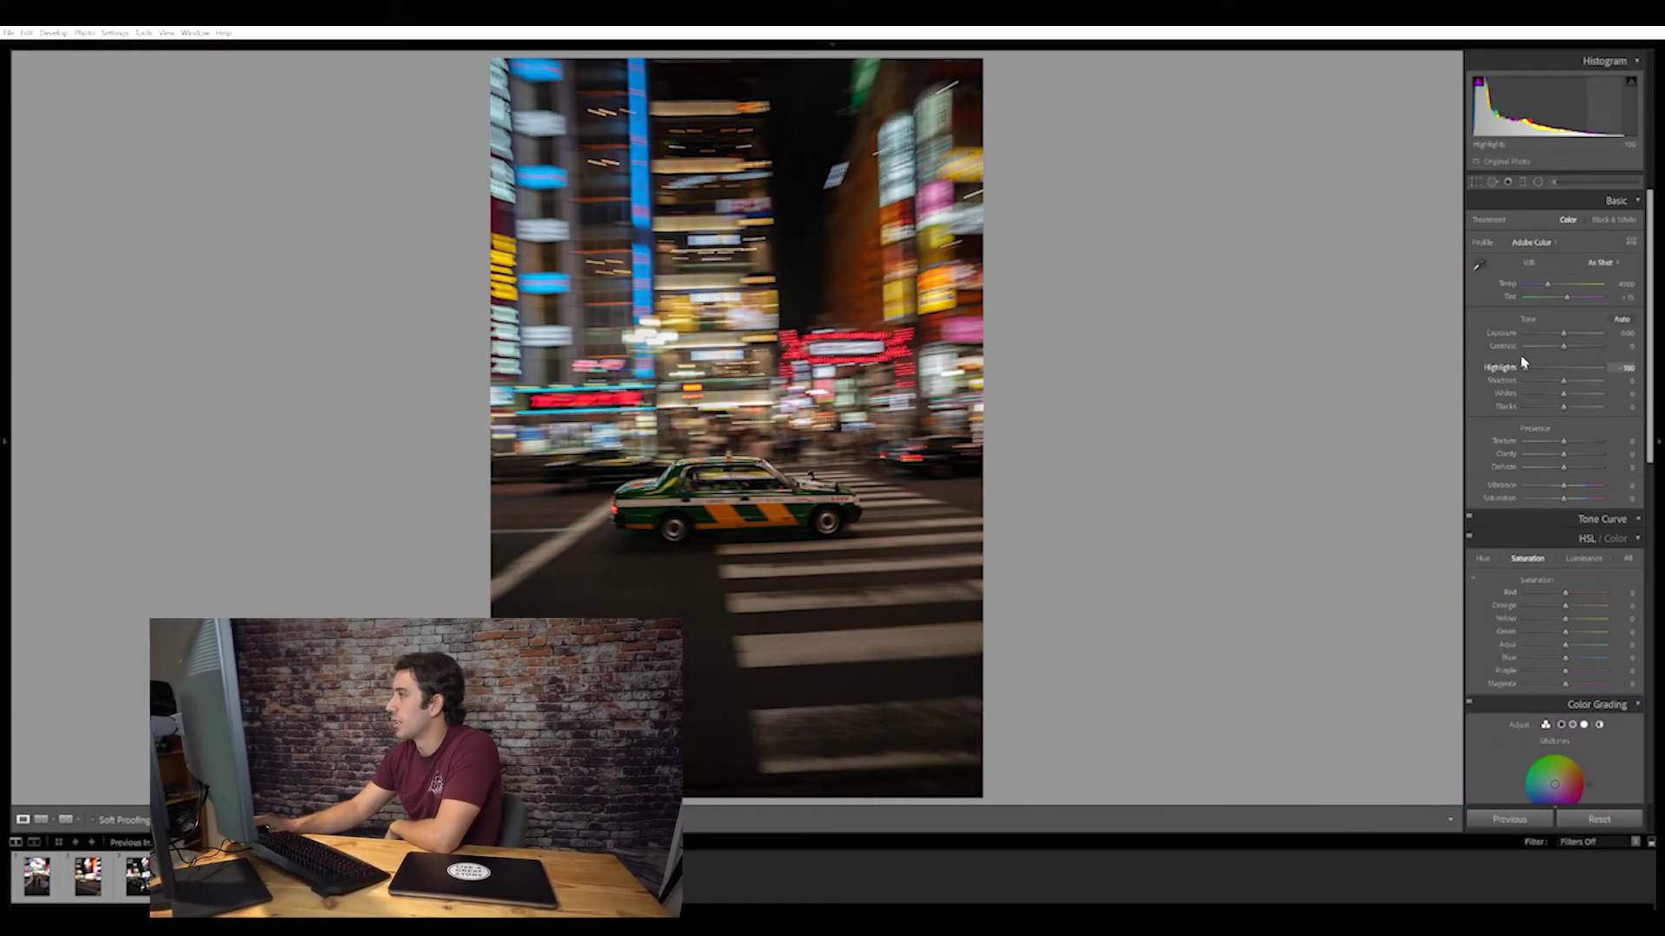
{"action": "left_click", "coordinate": [1594, 380]}
{"action": "left_click", "coordinate": [1589, 392]}
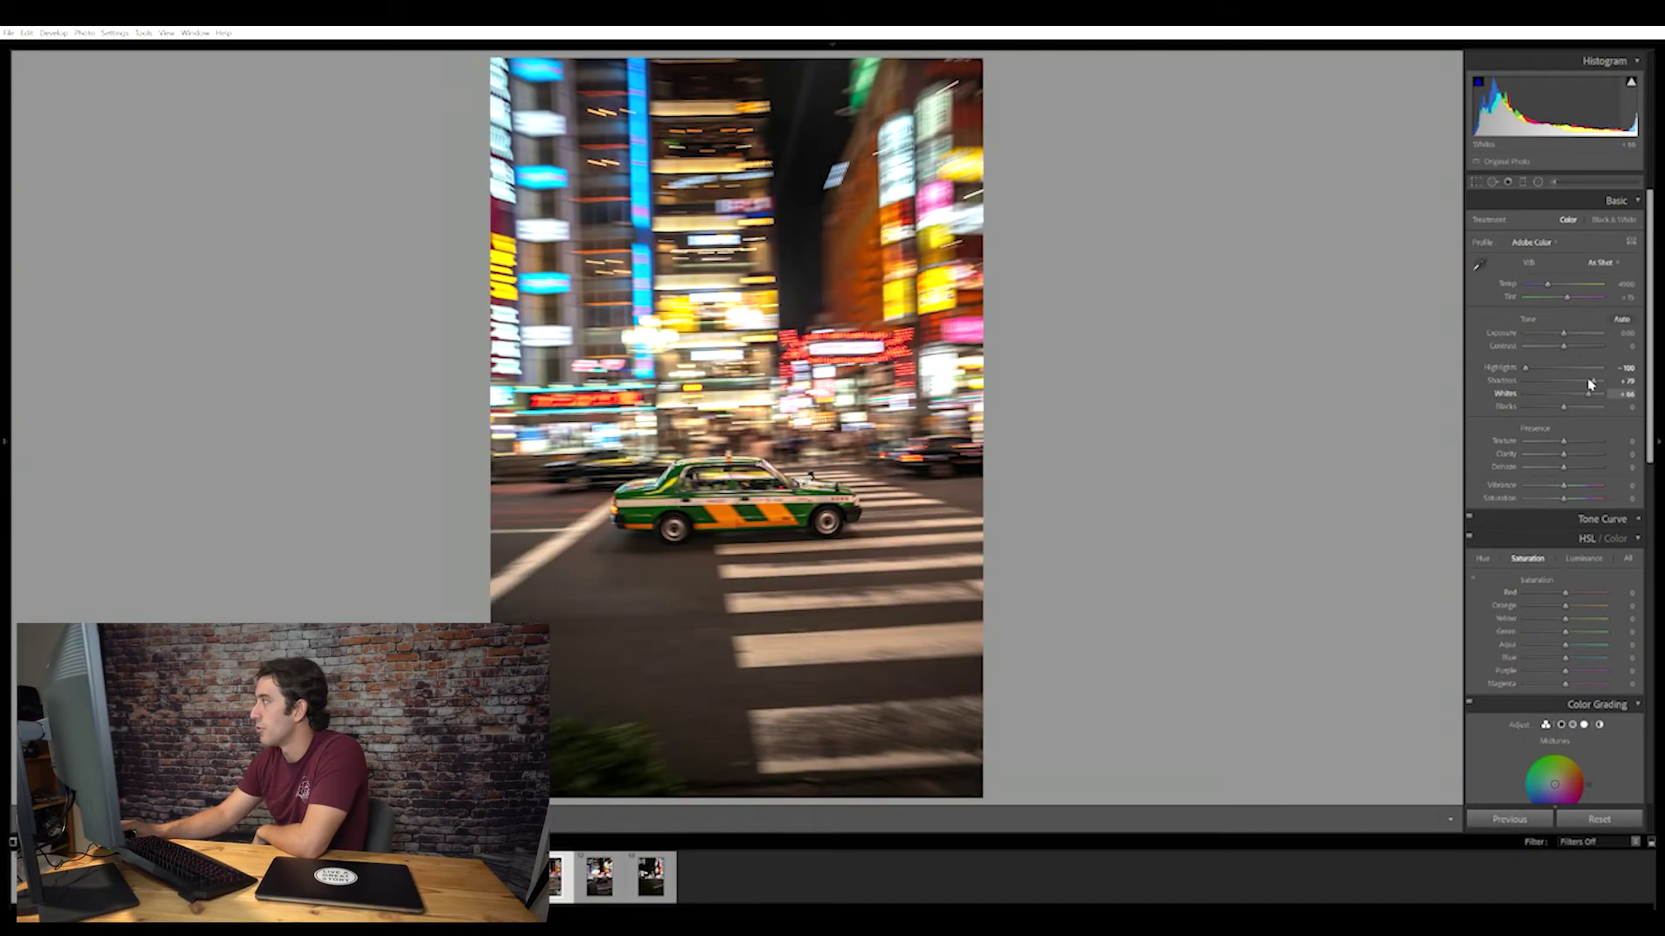
{"action": "left_click_drag", "start_coordinate": [1593, 380], "coordinate": [1553, 401]}
{"action": "left_click", "coordinate": [1590, 484]}
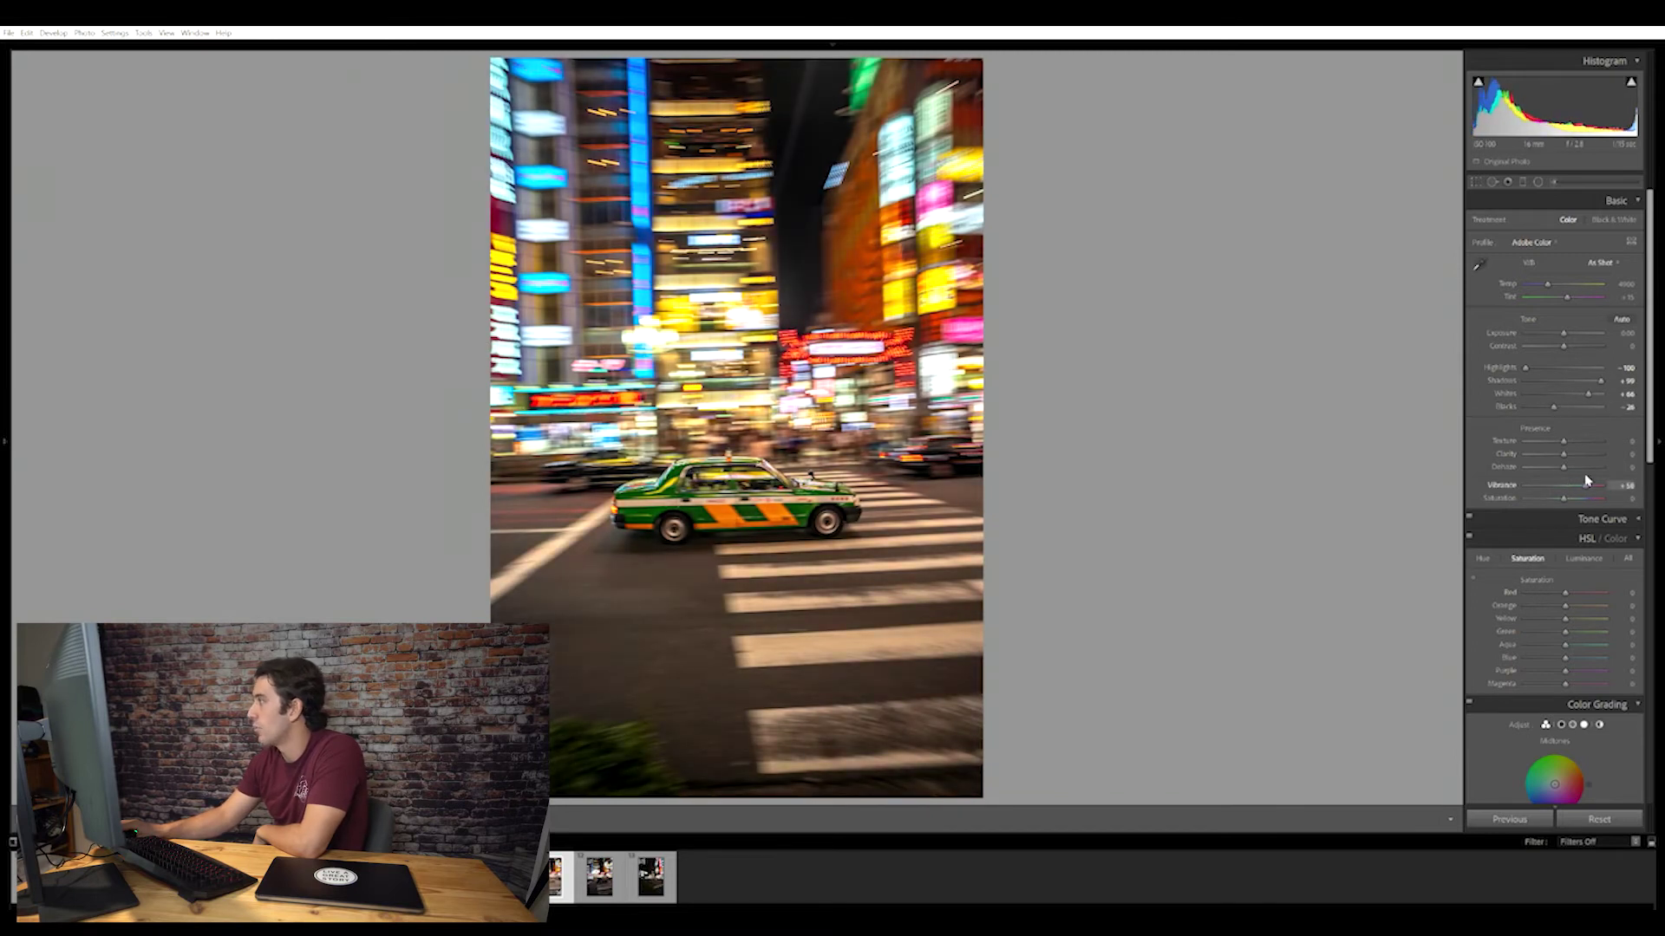
Cool the white balance to about 4057 and adjust the HSL colour panel.
{"action": "left_click_drag", "start_coordinate": [1548, 284], "coordinate": [1544, 275]}
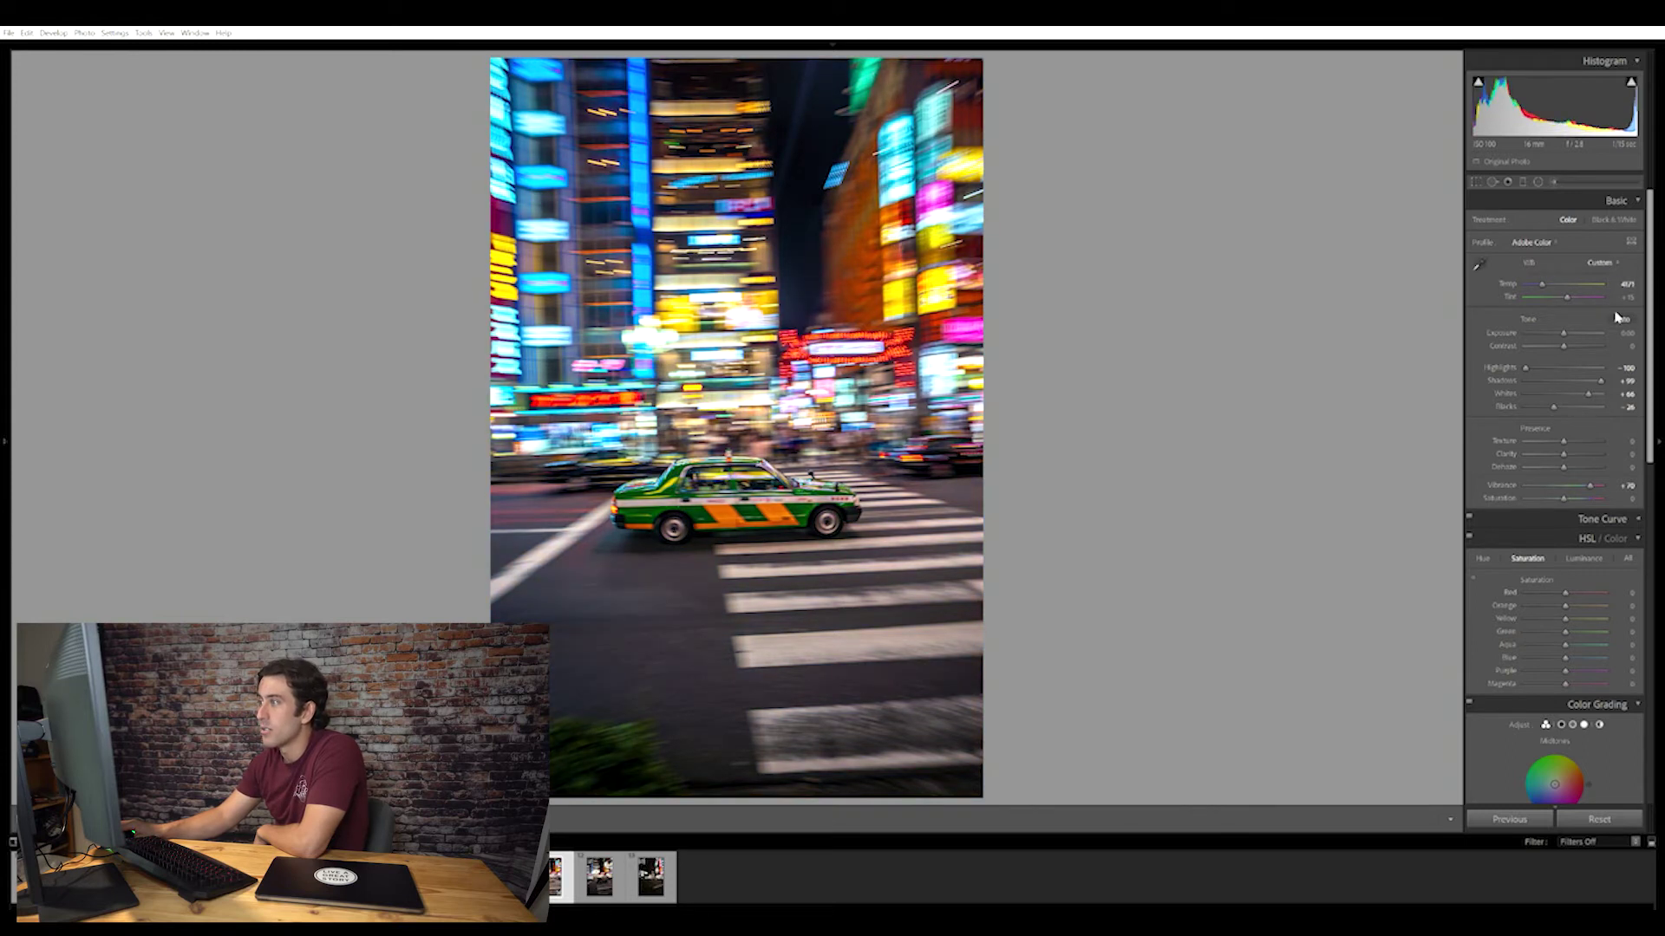
{"action": "scroll", "coordinate": [1569, 651], "scroll_direction": "down", "scroll_amount": 10}
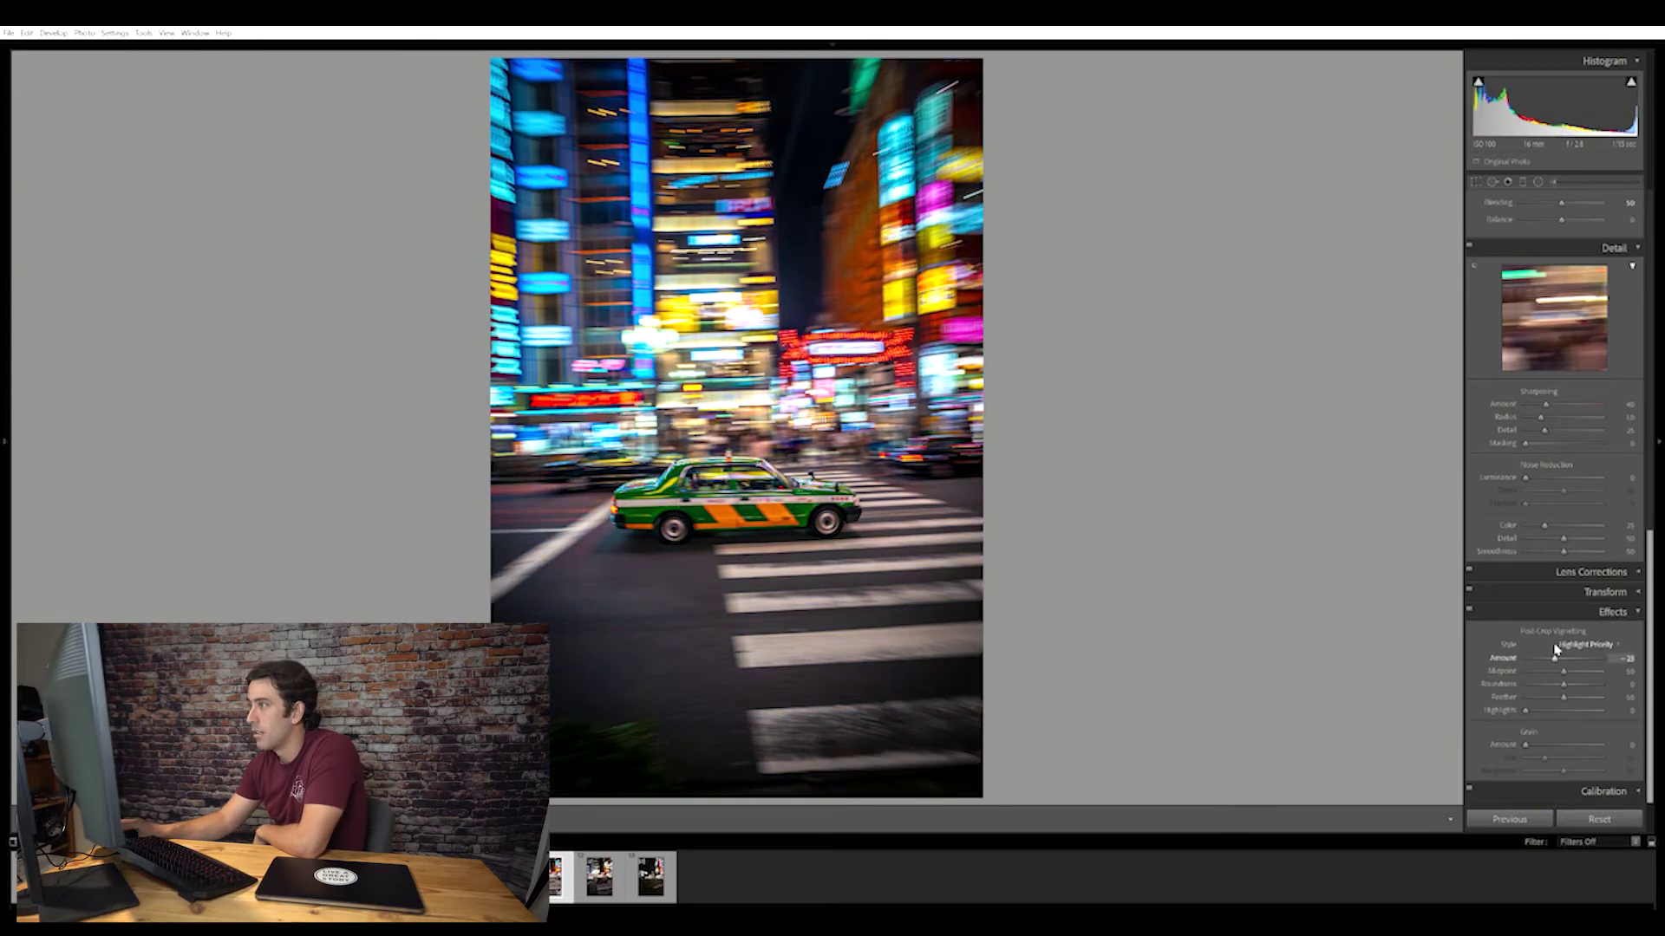
{"action": "scroll", "coordinate": [1561, 646], "scroll_direction": "up", "scroll_amount": 10}
{"action": "left_click_drag", "start_coordinate": [1566, 657], "coordinate": [1589, 632]}
{"action": "left_click", "coordinate": [1527, 558]}
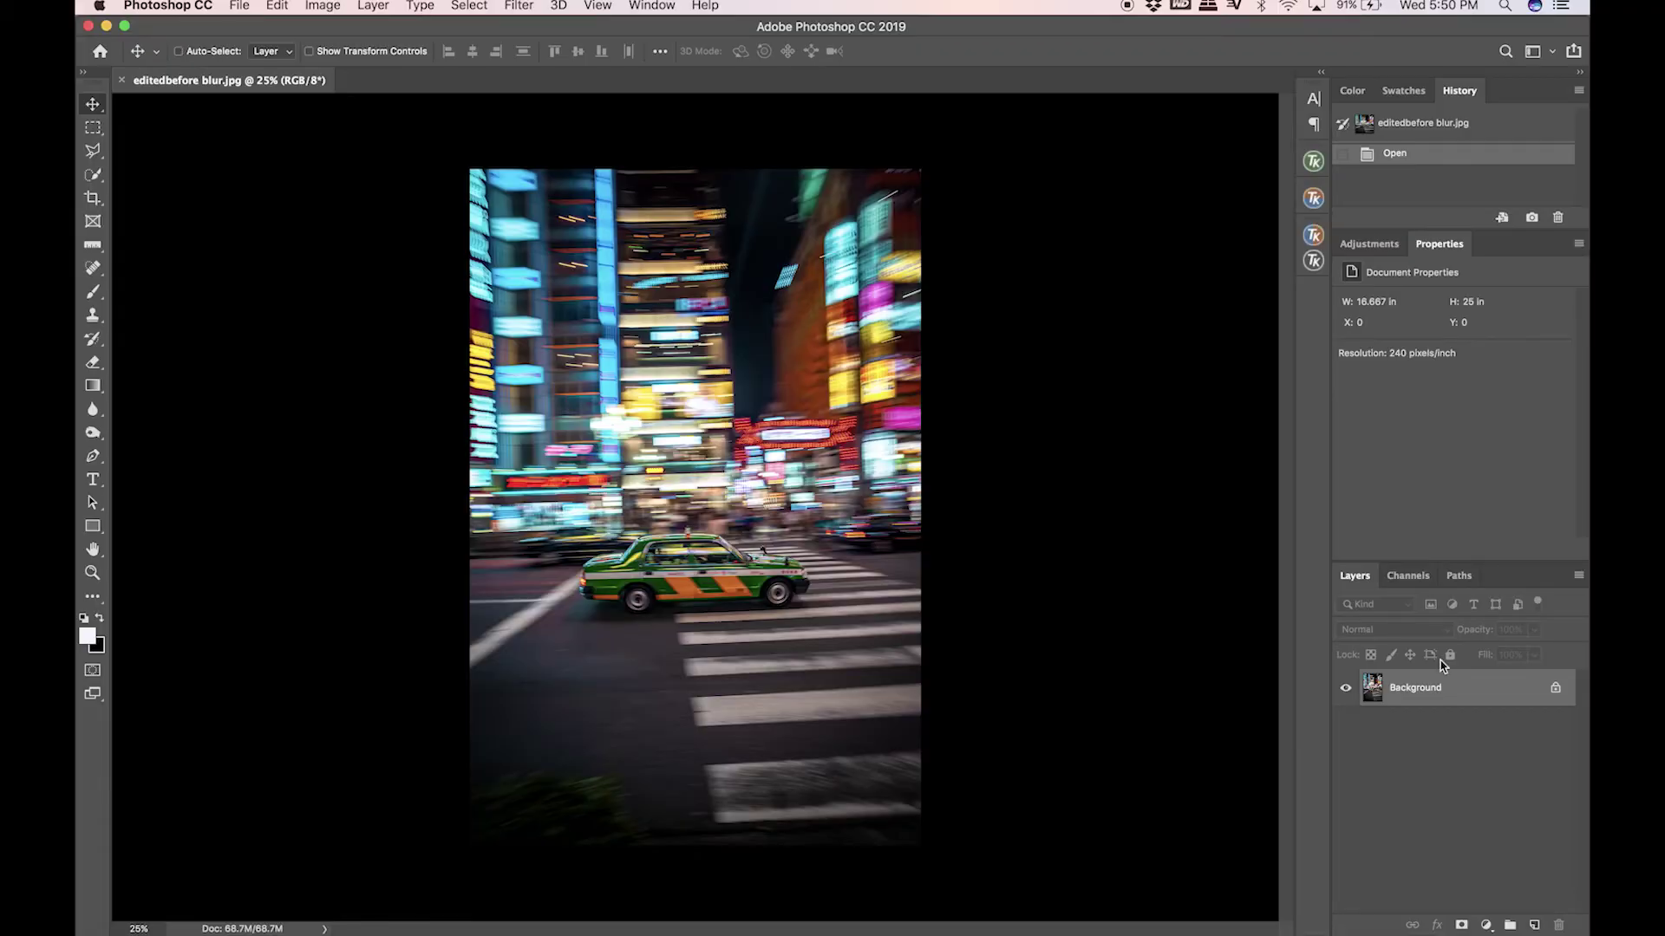
Duplicate the Background onto a new layer with Cmd+J.
{"action": "key", "text": "super+j"}
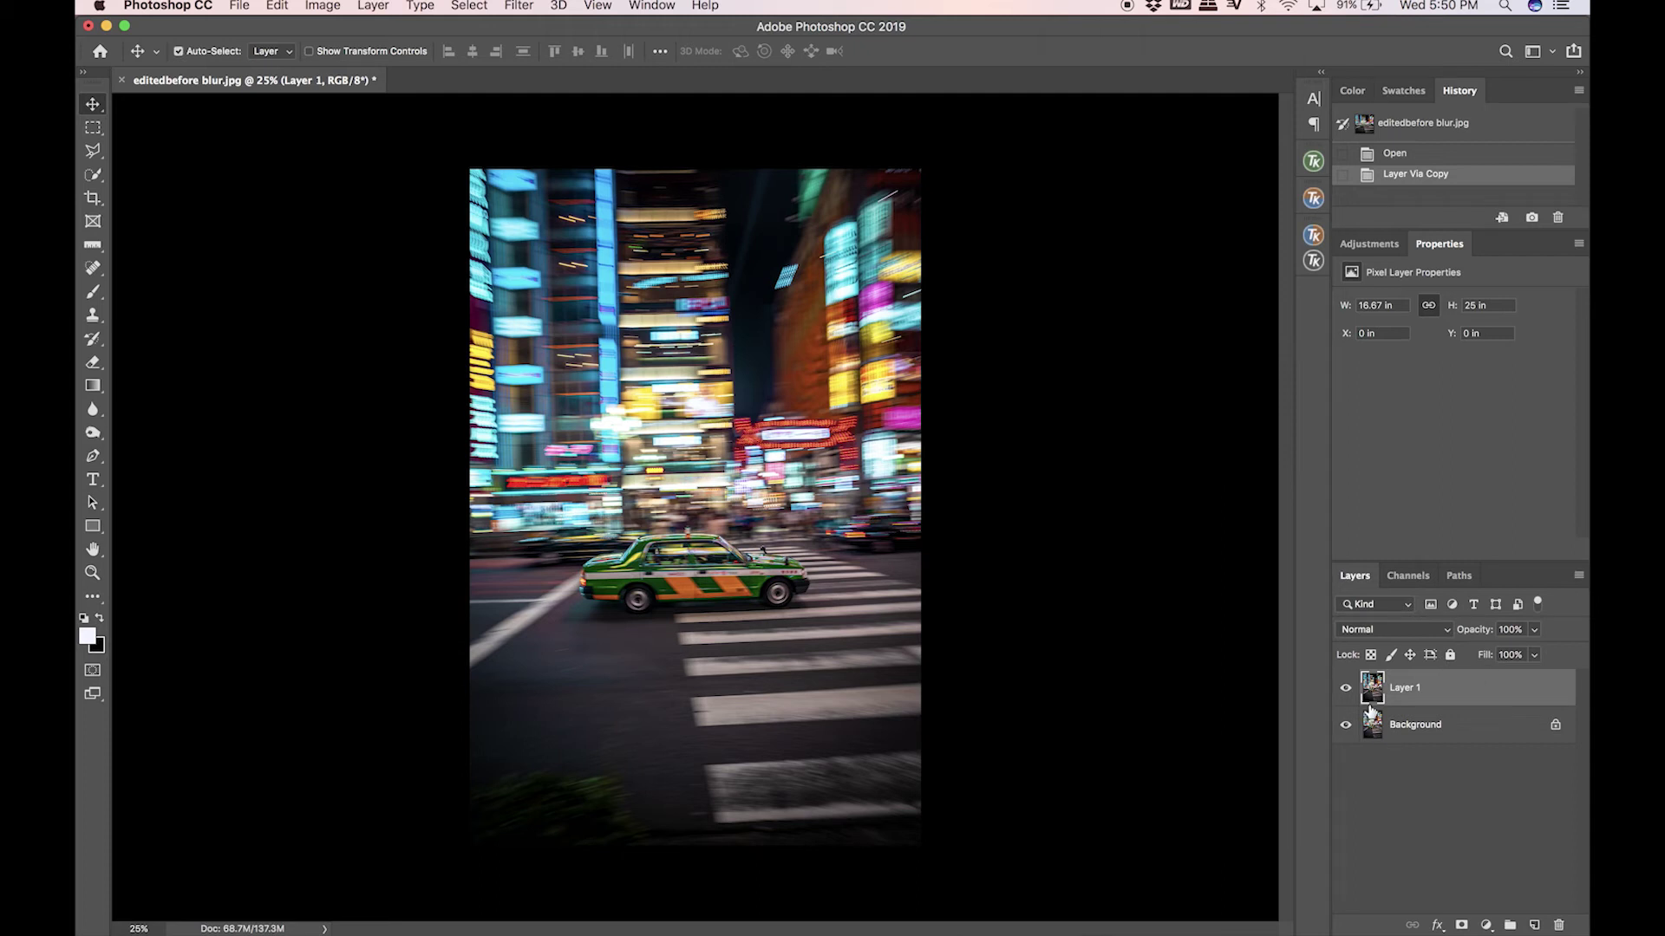
Apply Filter > Blur > Motion Blur, trying distance values and enabling the preview.
{"action": "left_click", "coordinate": [514, 5]}
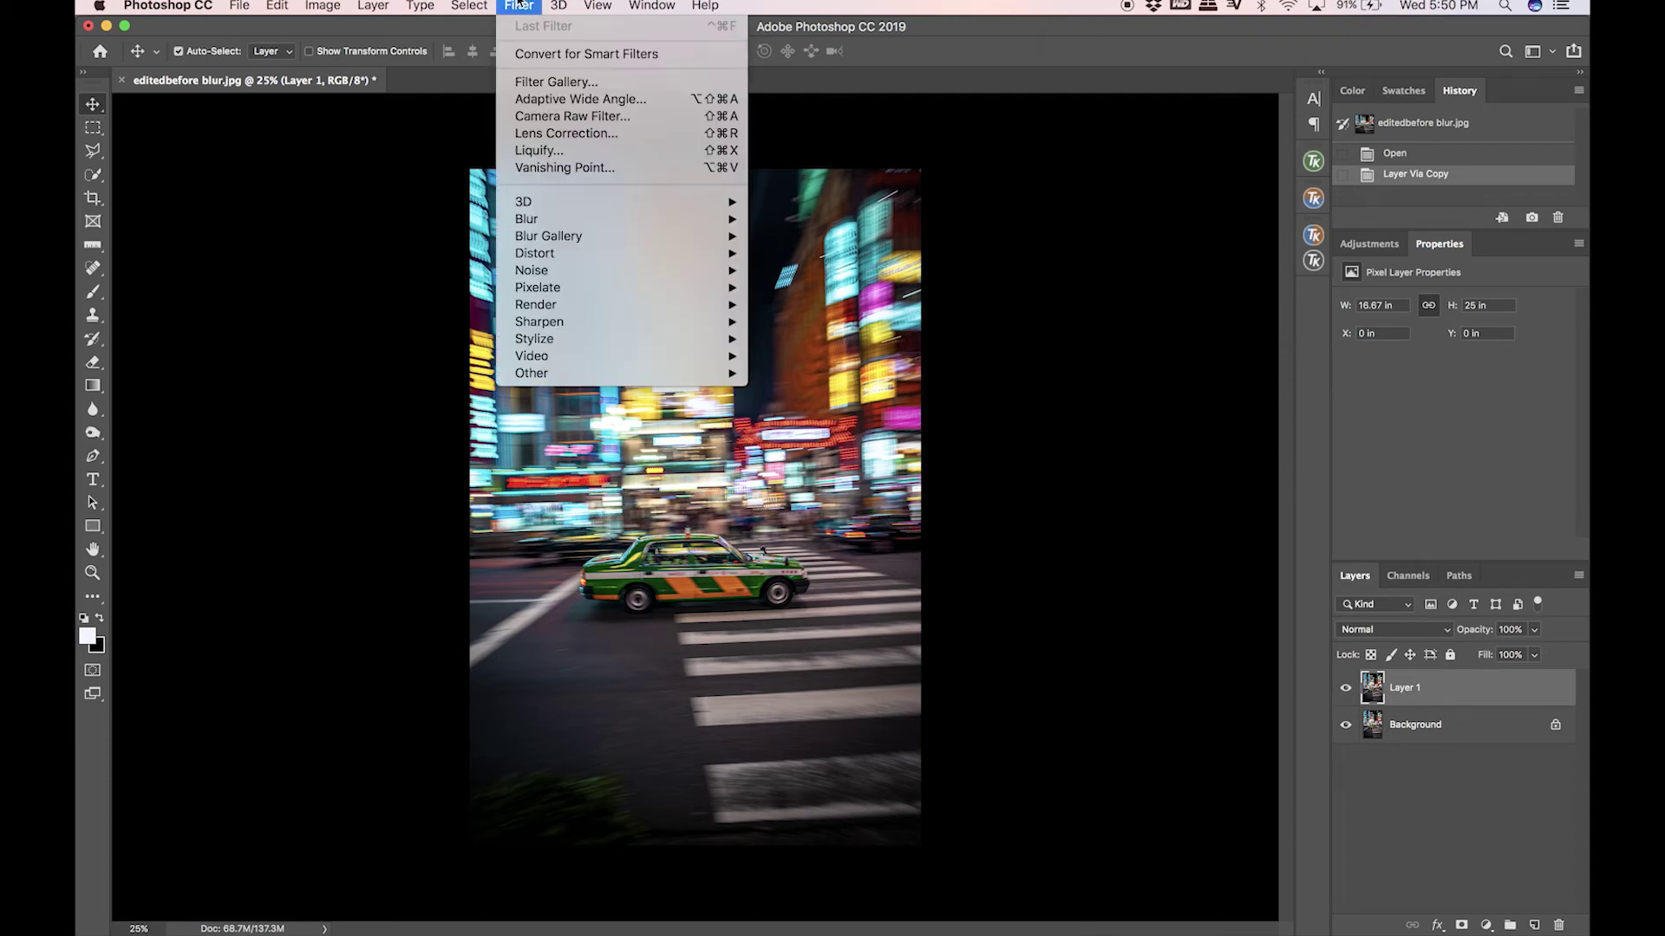
{"action": "mouse_move", "coordinate": [561, 293]}
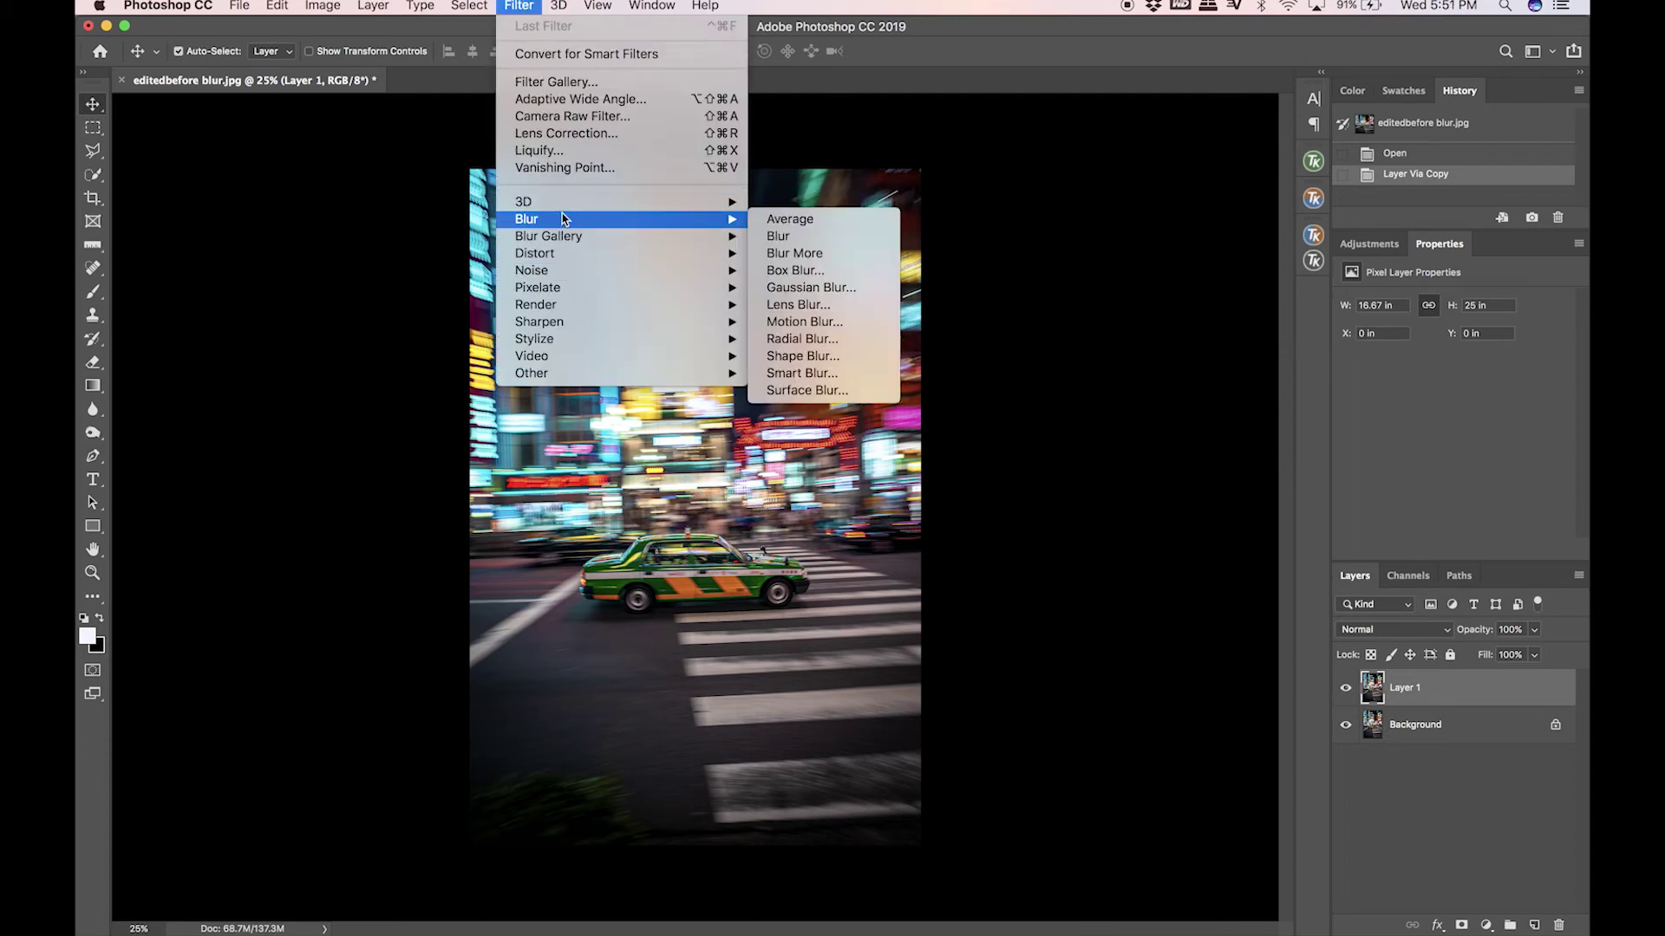
{"action": "mouse_move", "coordinate": [711, 222]}
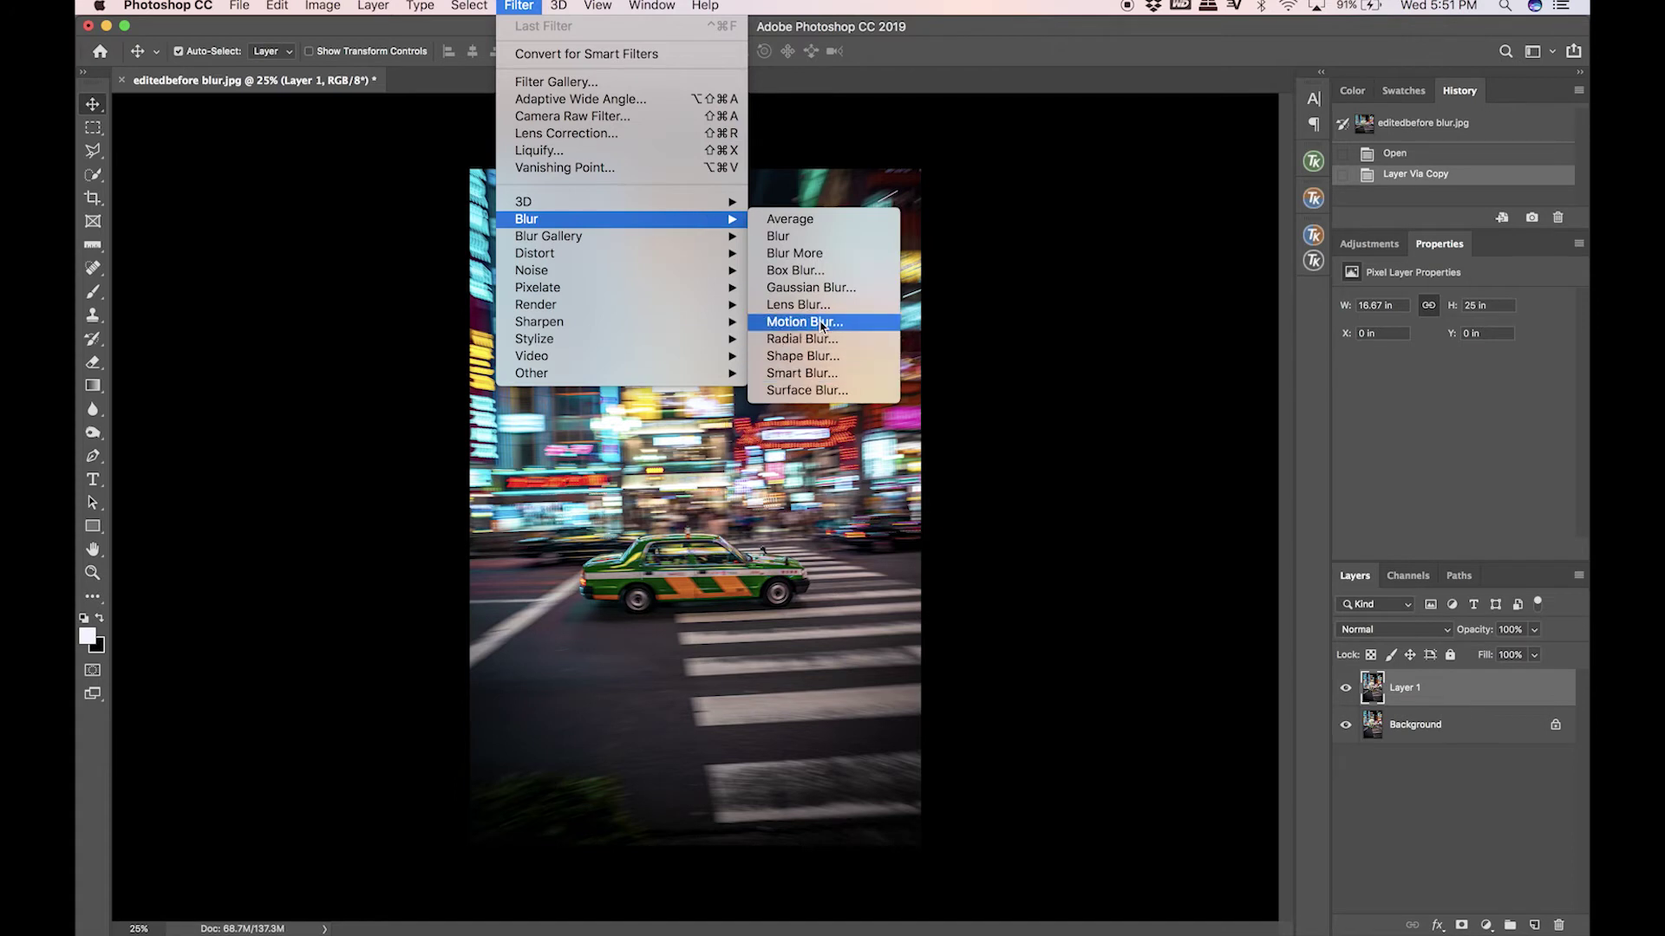
{"action": "left_click", "coordinate": [822, 323]}
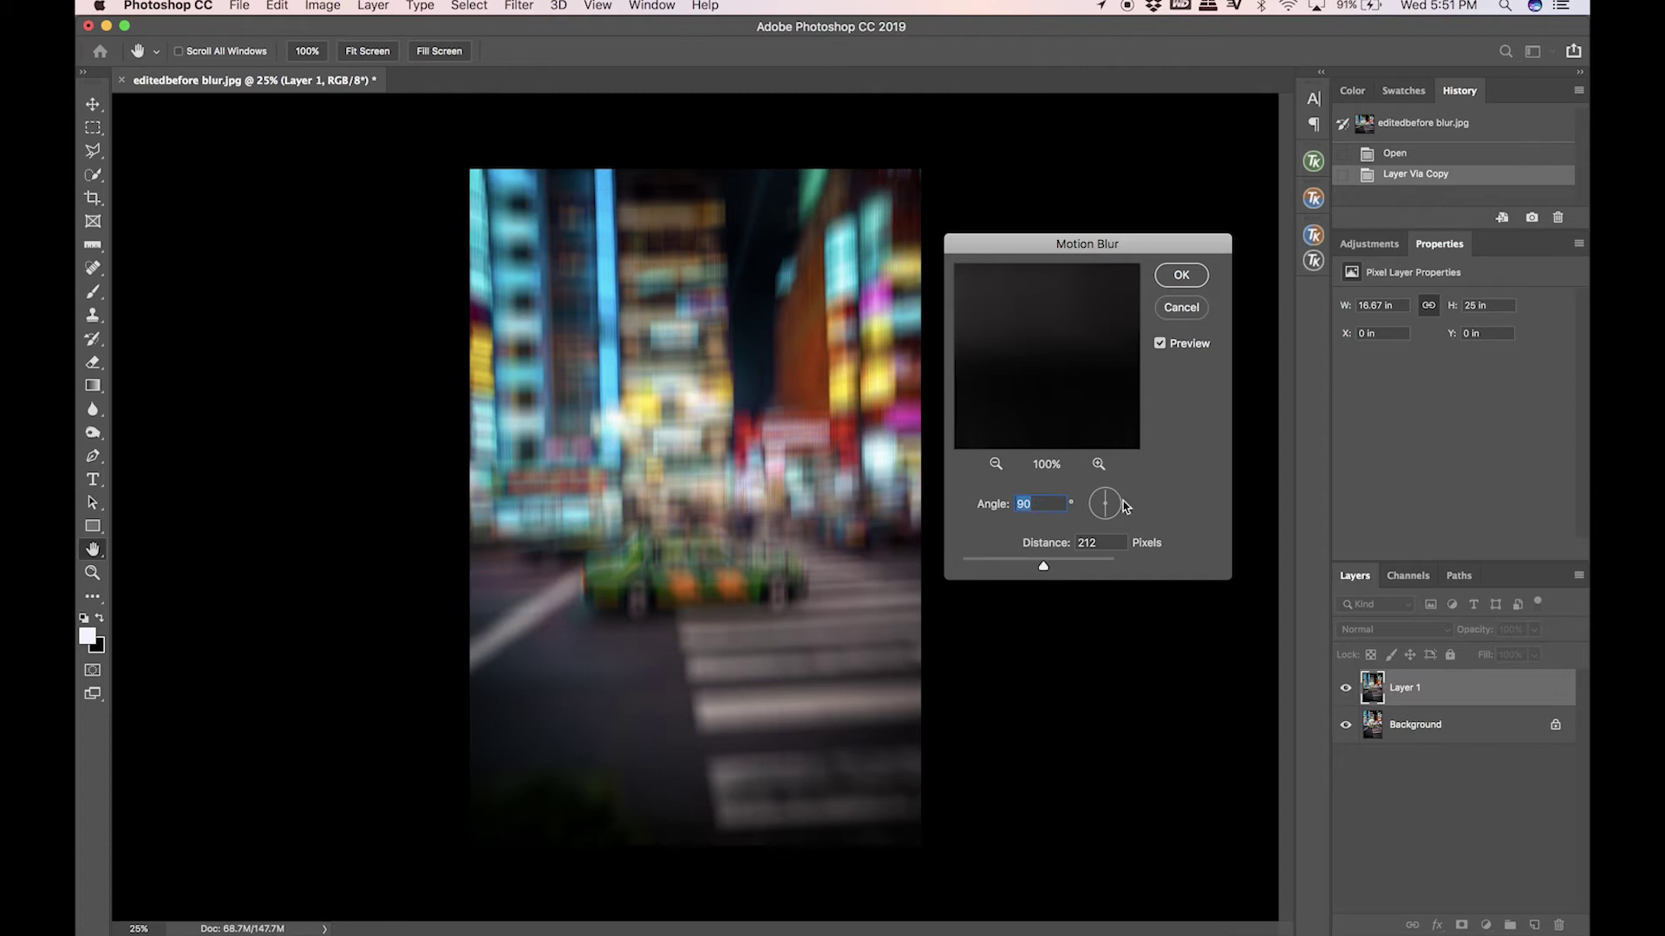
{"action": "mouse_move", "coordinate": [1109, 500]}
{"action": "left_mouse_down"}
{"action": "mouse_move", "coordinate": [1102, 518]}
{"action": "mouse_move", "coordinate": [1107, 491]}
{"action": "mouse_move", "coordinate": [1119, 525]}
{"action": "mouse_move", "coordinate": [1120, 504]}
{"action": "left_mouse_up"}
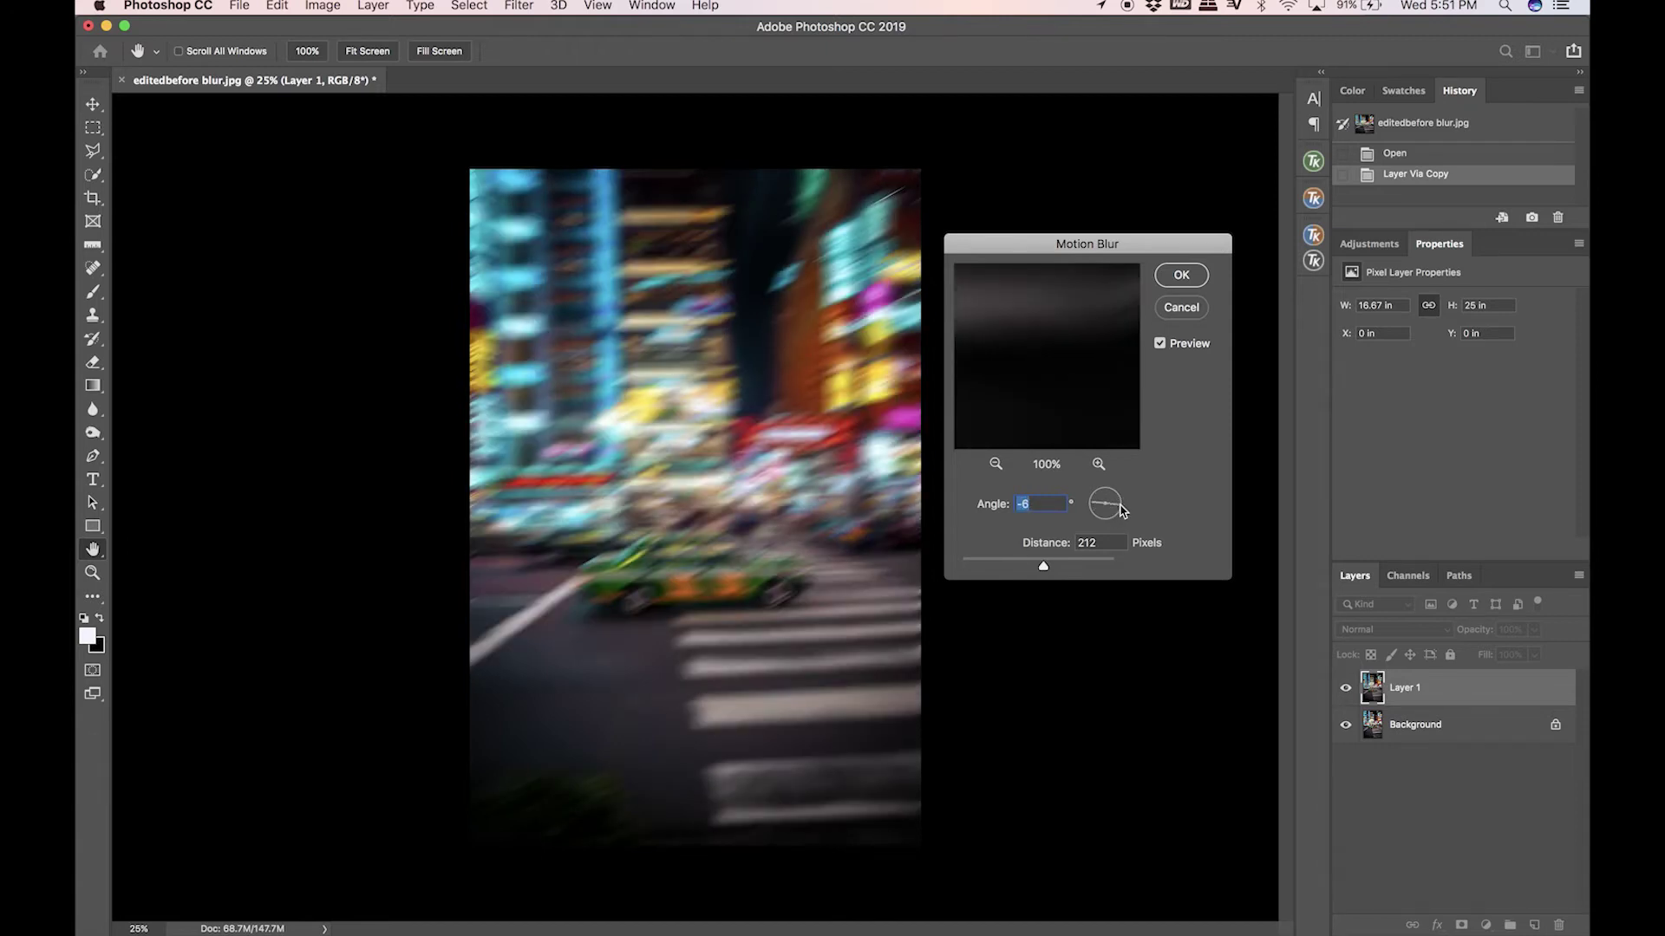
{"action": "double_click", "coordinate": [1088, 542]}
{"action": "type", "text": "0"}
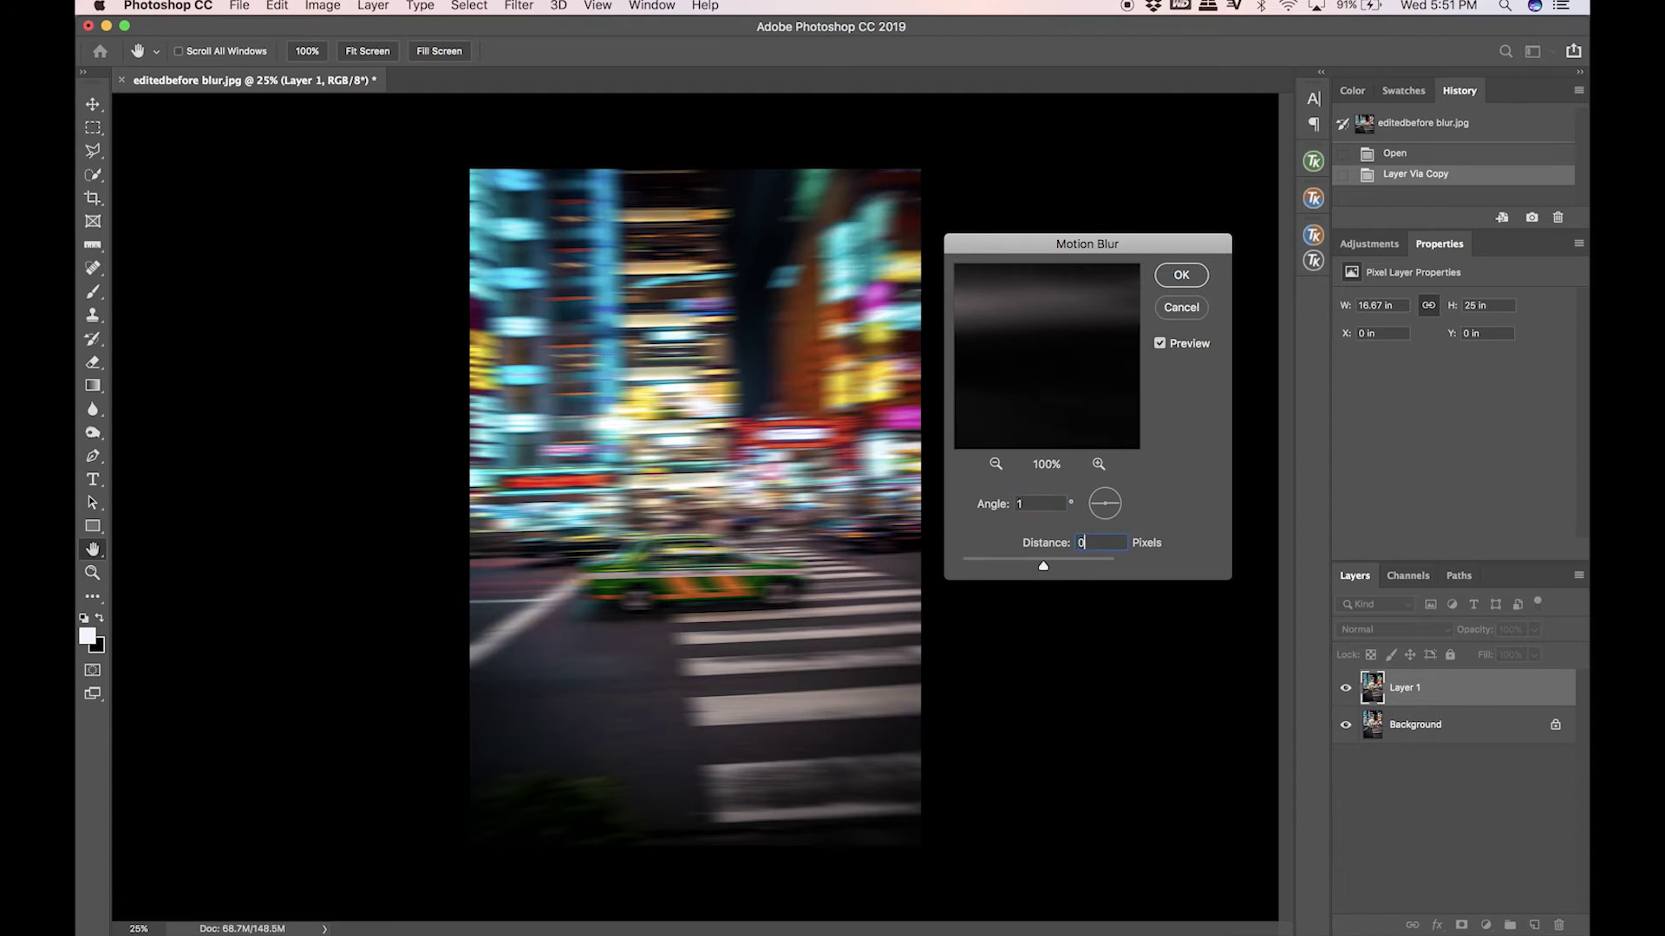
{"action": "left_click", "coordinate": [971, 332]}
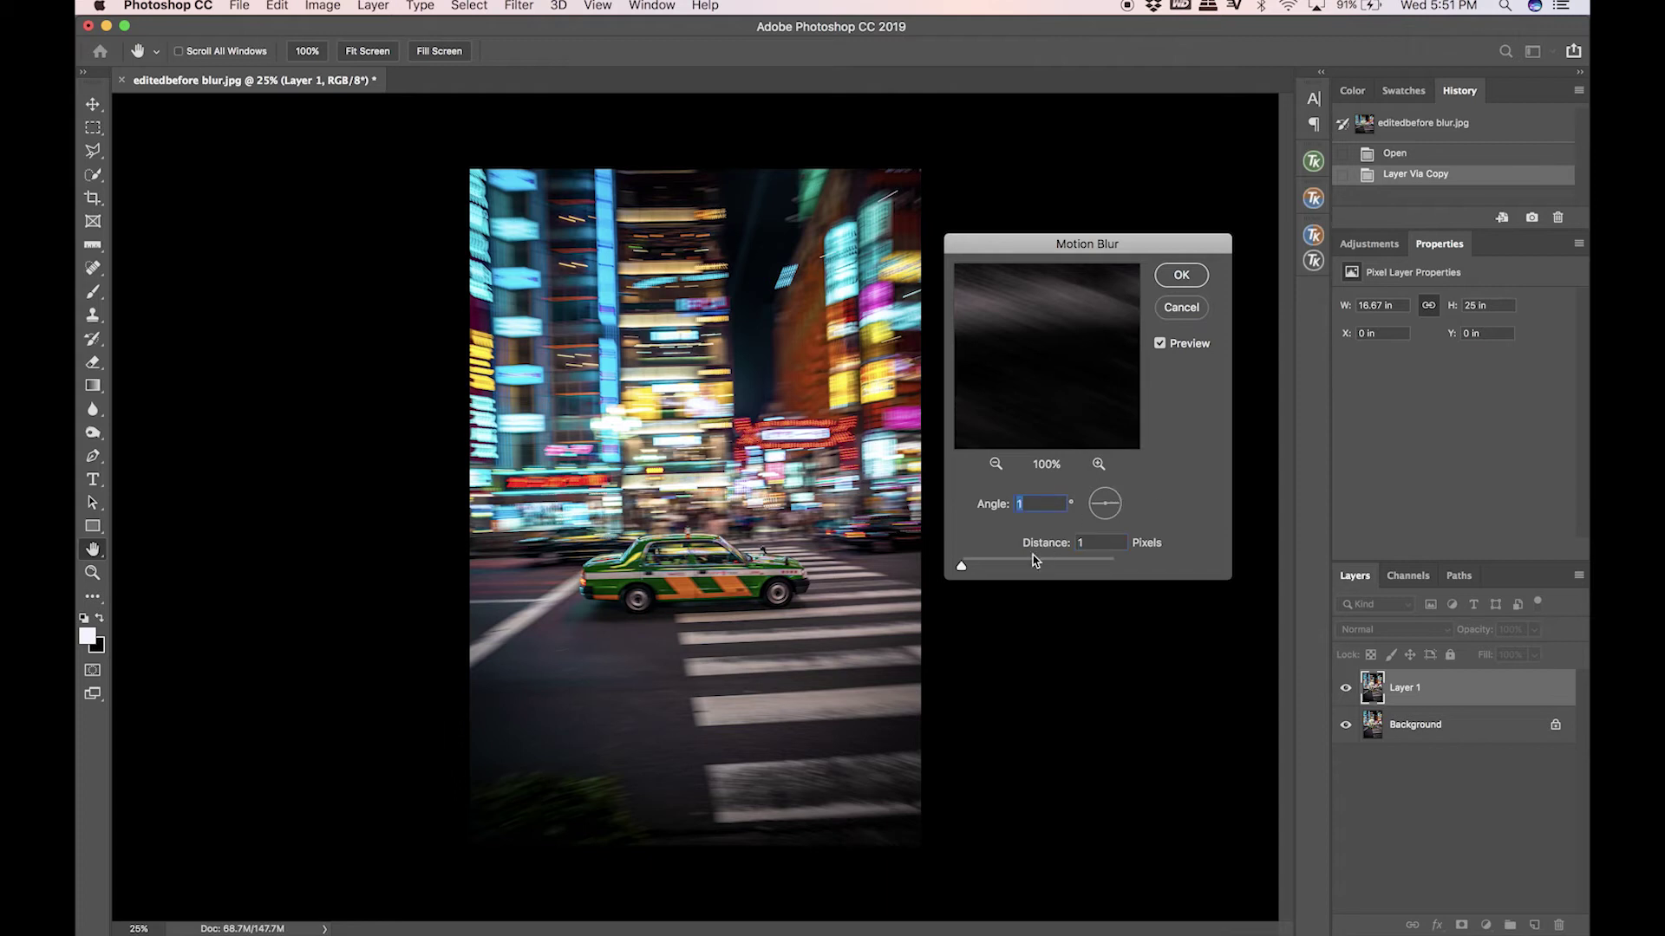
{"action": "left_click", "coordinate": [975, 565]}
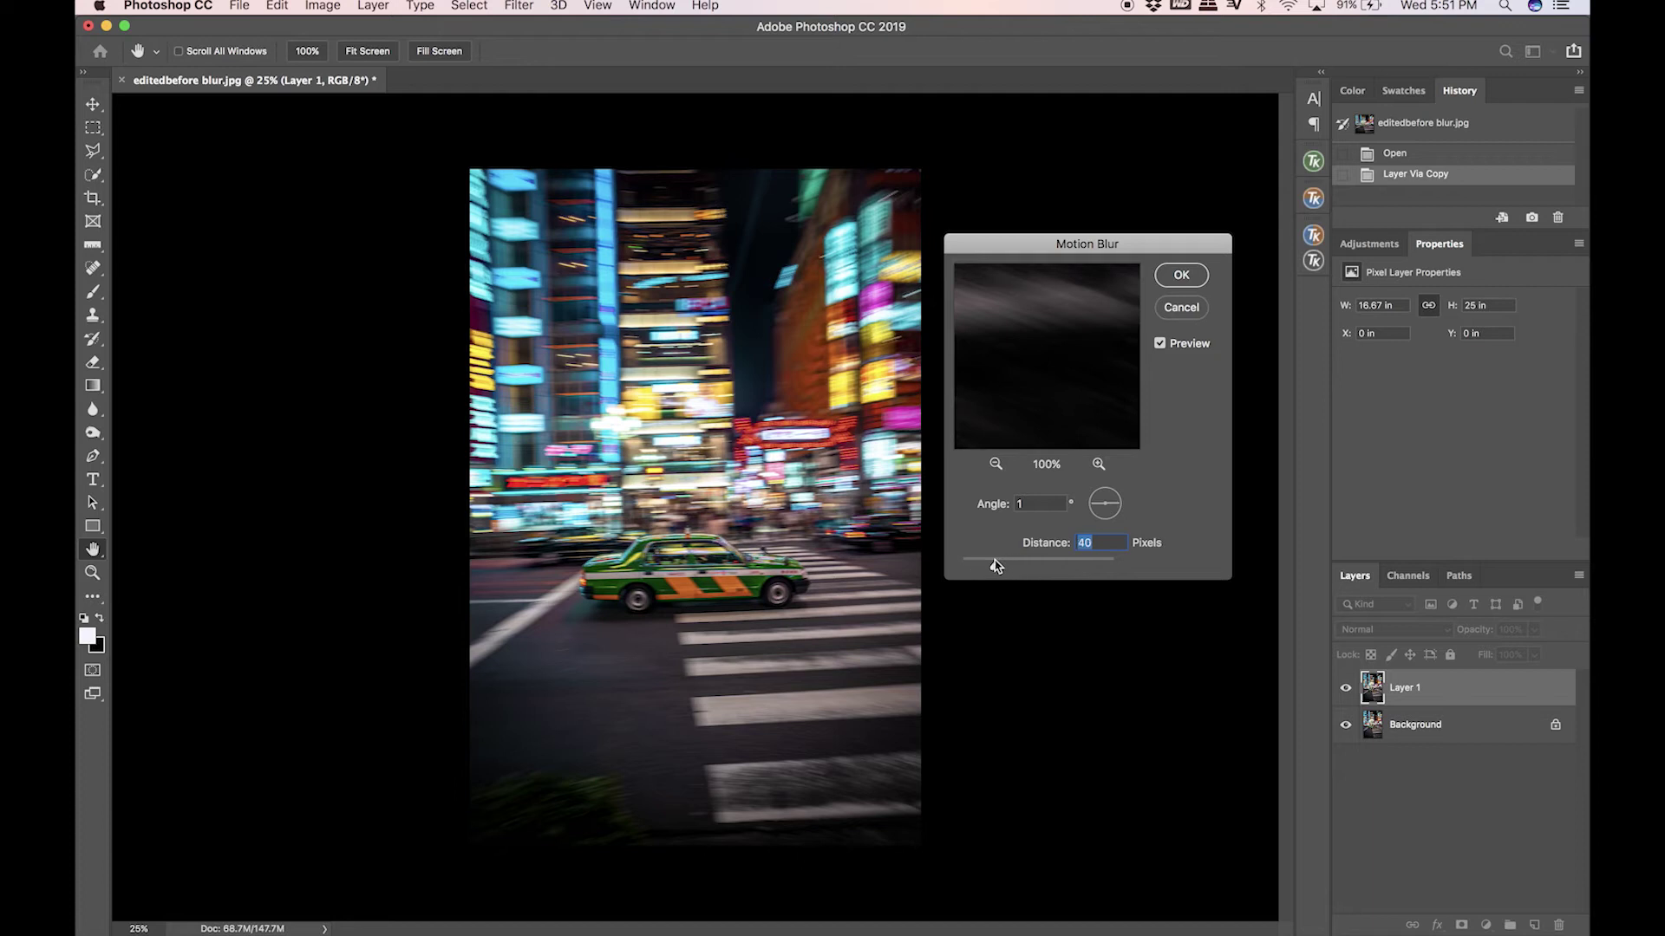
{"action": "left_click", "coordinate": [1162, 345]}
Set the Motion Blur angle to 2° and the distance to 1000 pixels.
{"action": "left_click", "coordinate": [1049, 508]}
{"action": "key", "text": "Up"}
{"action": "left_click_drag", "start_coordinate": [994, 565], "coordinate": [932, 559]}
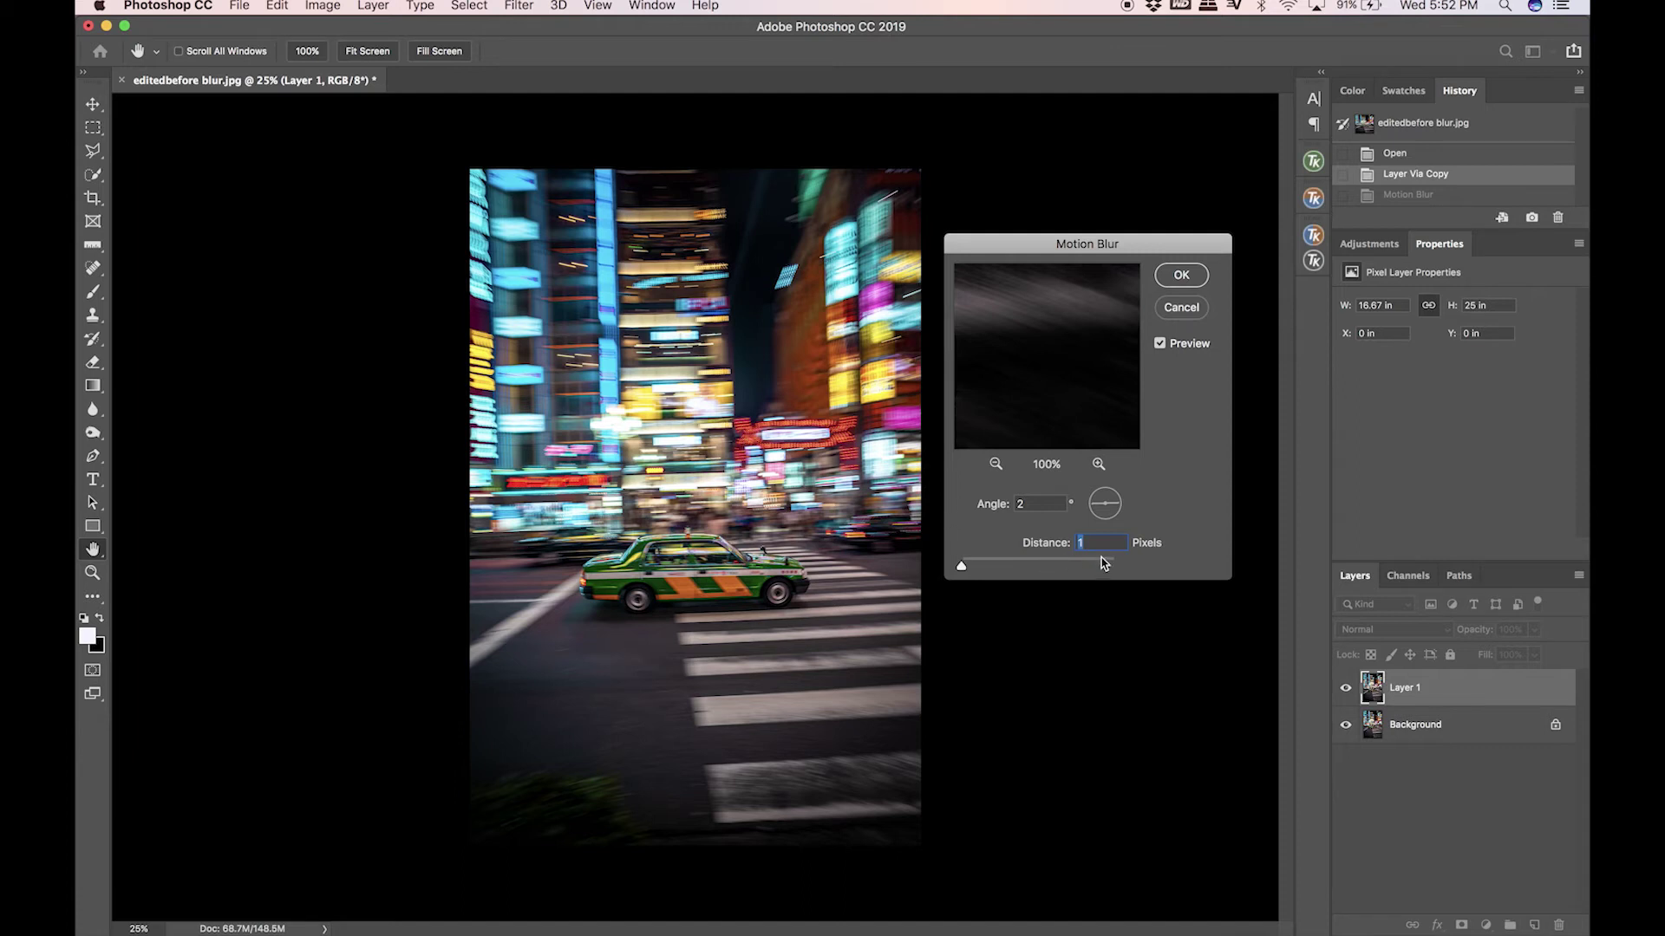
{"action": "left_click_drag", "start_coordinate": [1103, 563], "coordinate": [1141, 565]}
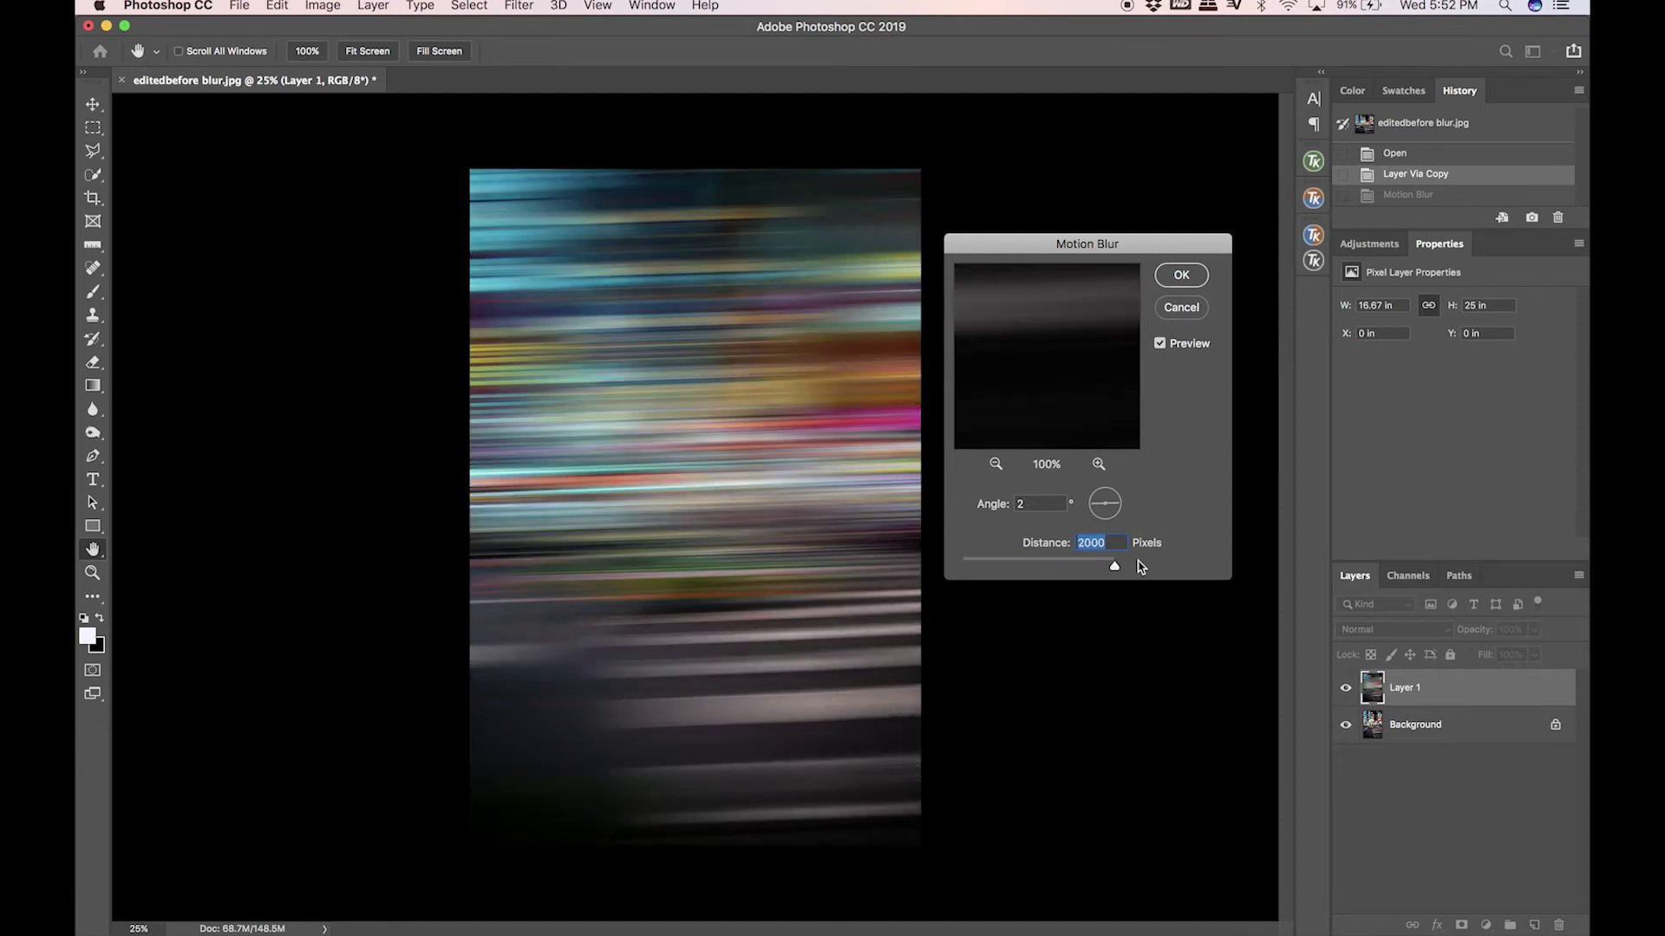
{"action": "left_click", "coordinate": [1039, 565]}
{"action": "left_click", "coordinate": [1065, 564]}
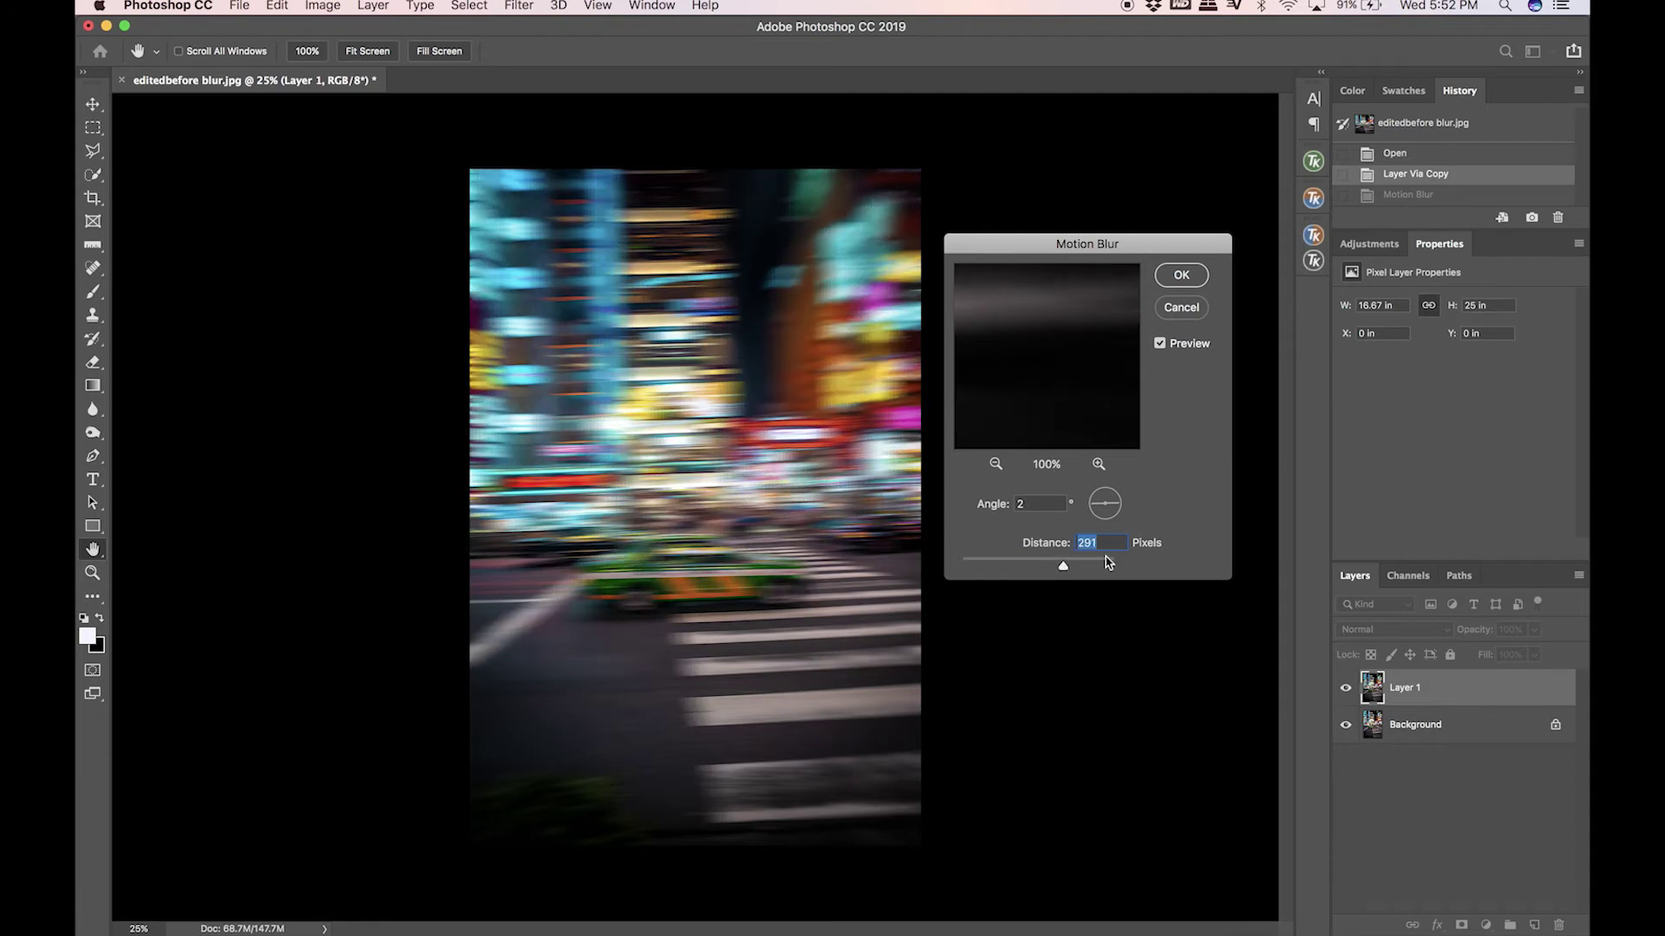
{"action": "left_click", "coordinate": [1106, 562]}
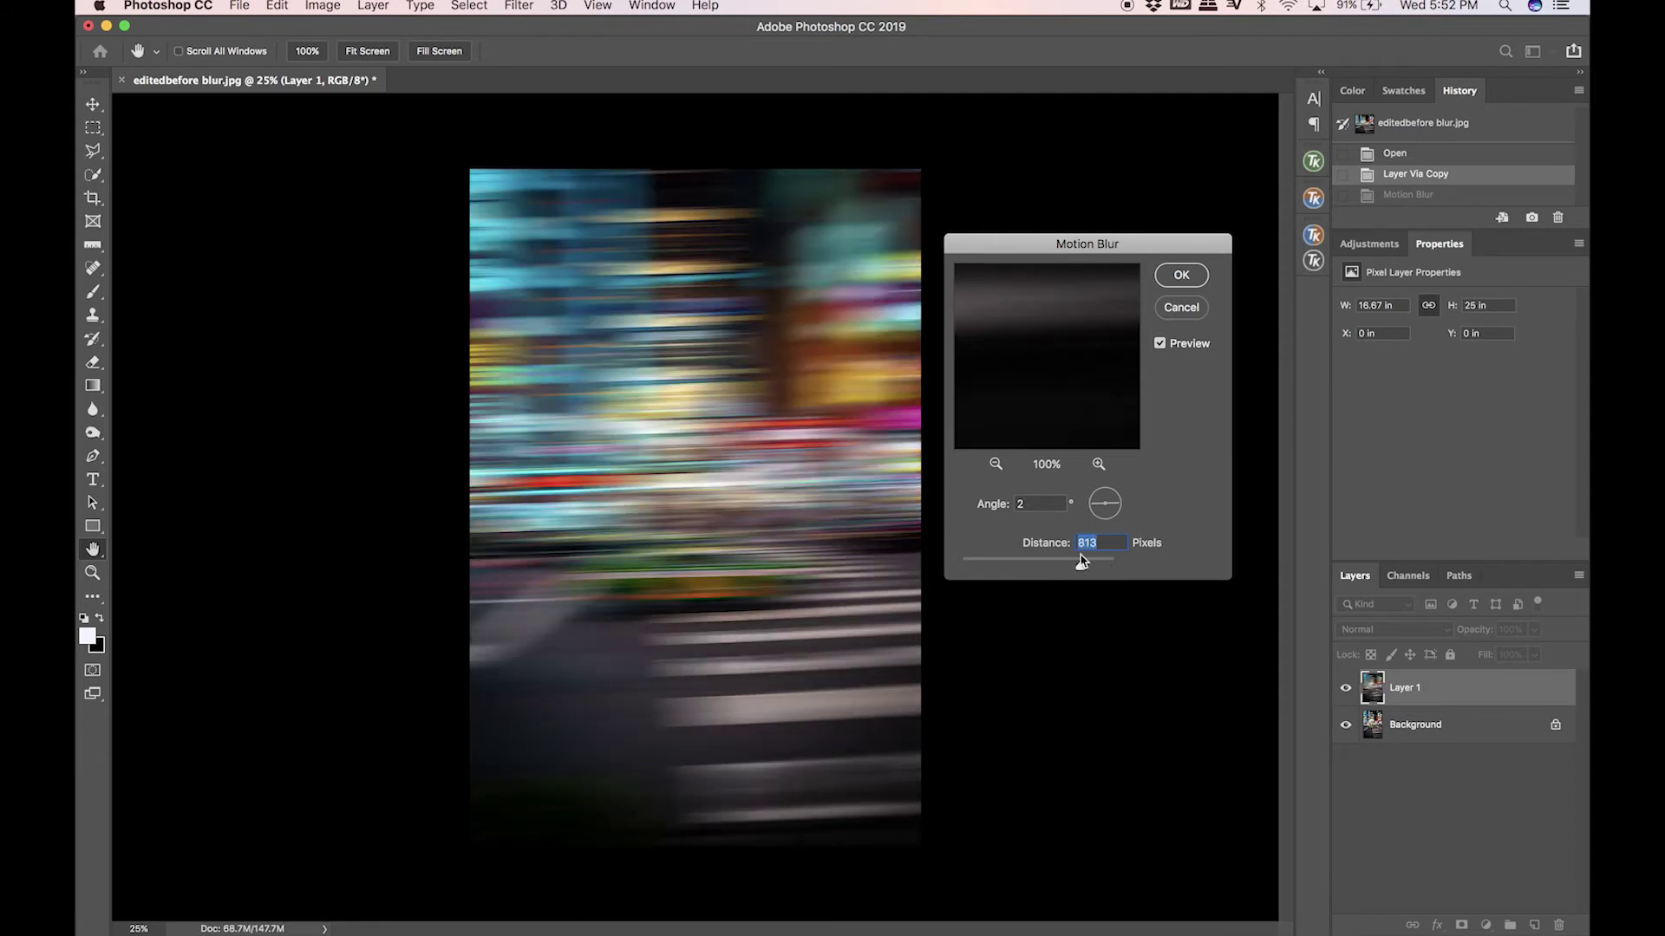
{"action": "left_click", "coordinate": [1088, 565]}
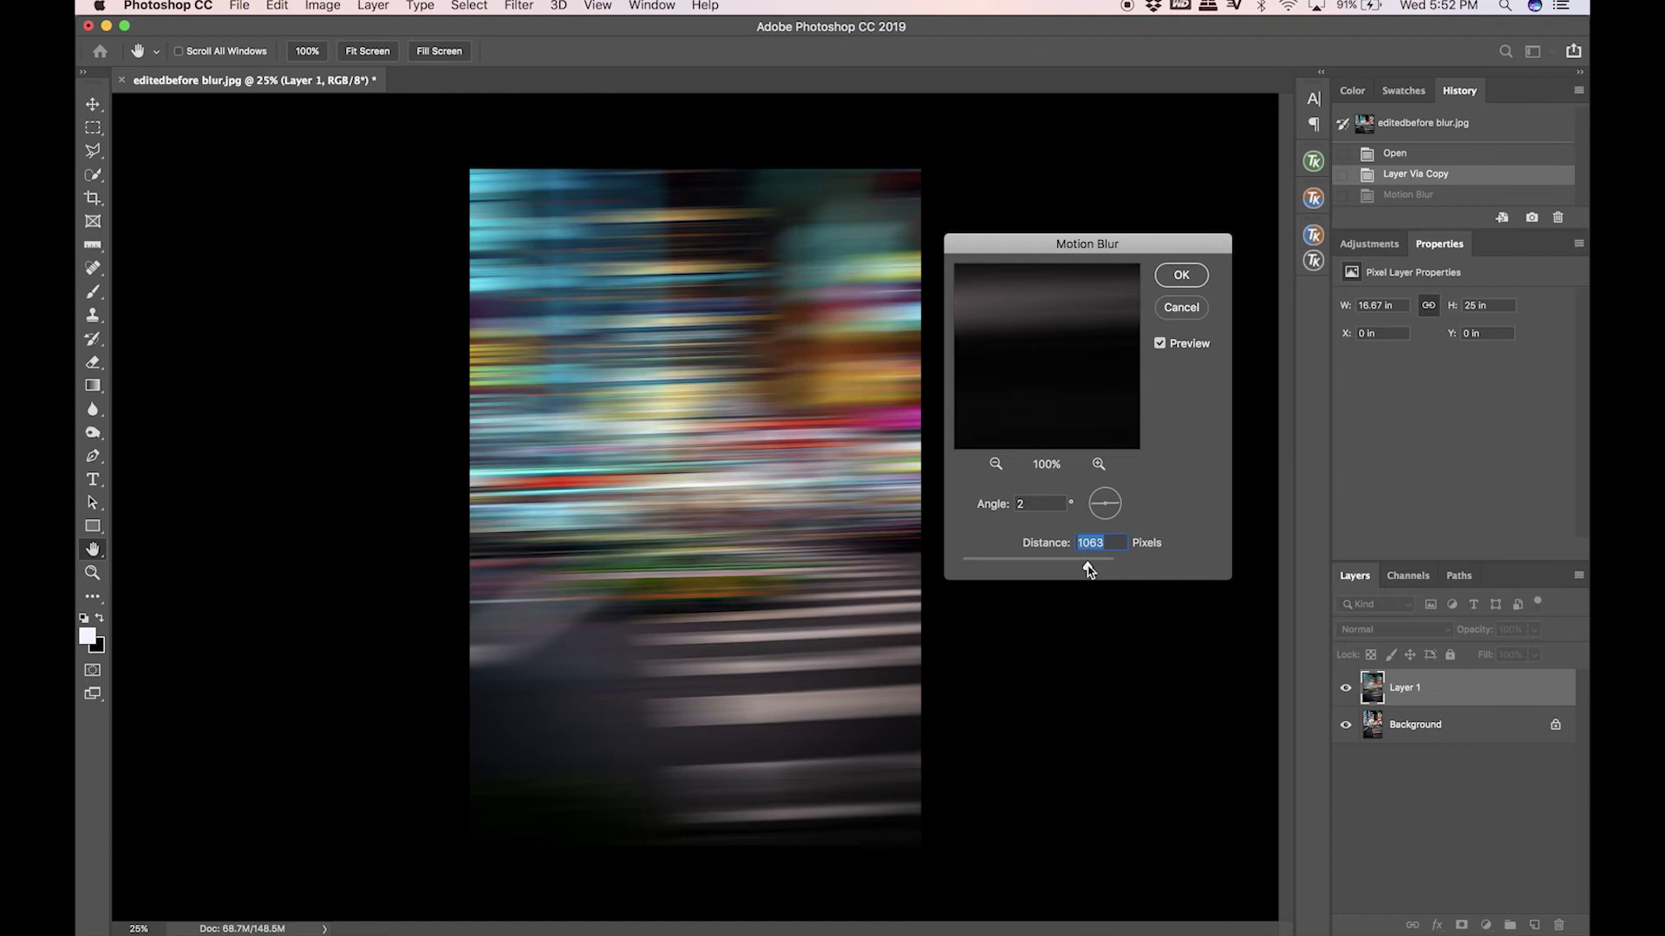
{"action": "type", "text": "1000"}
{"action": "key", "text": "super+a"}
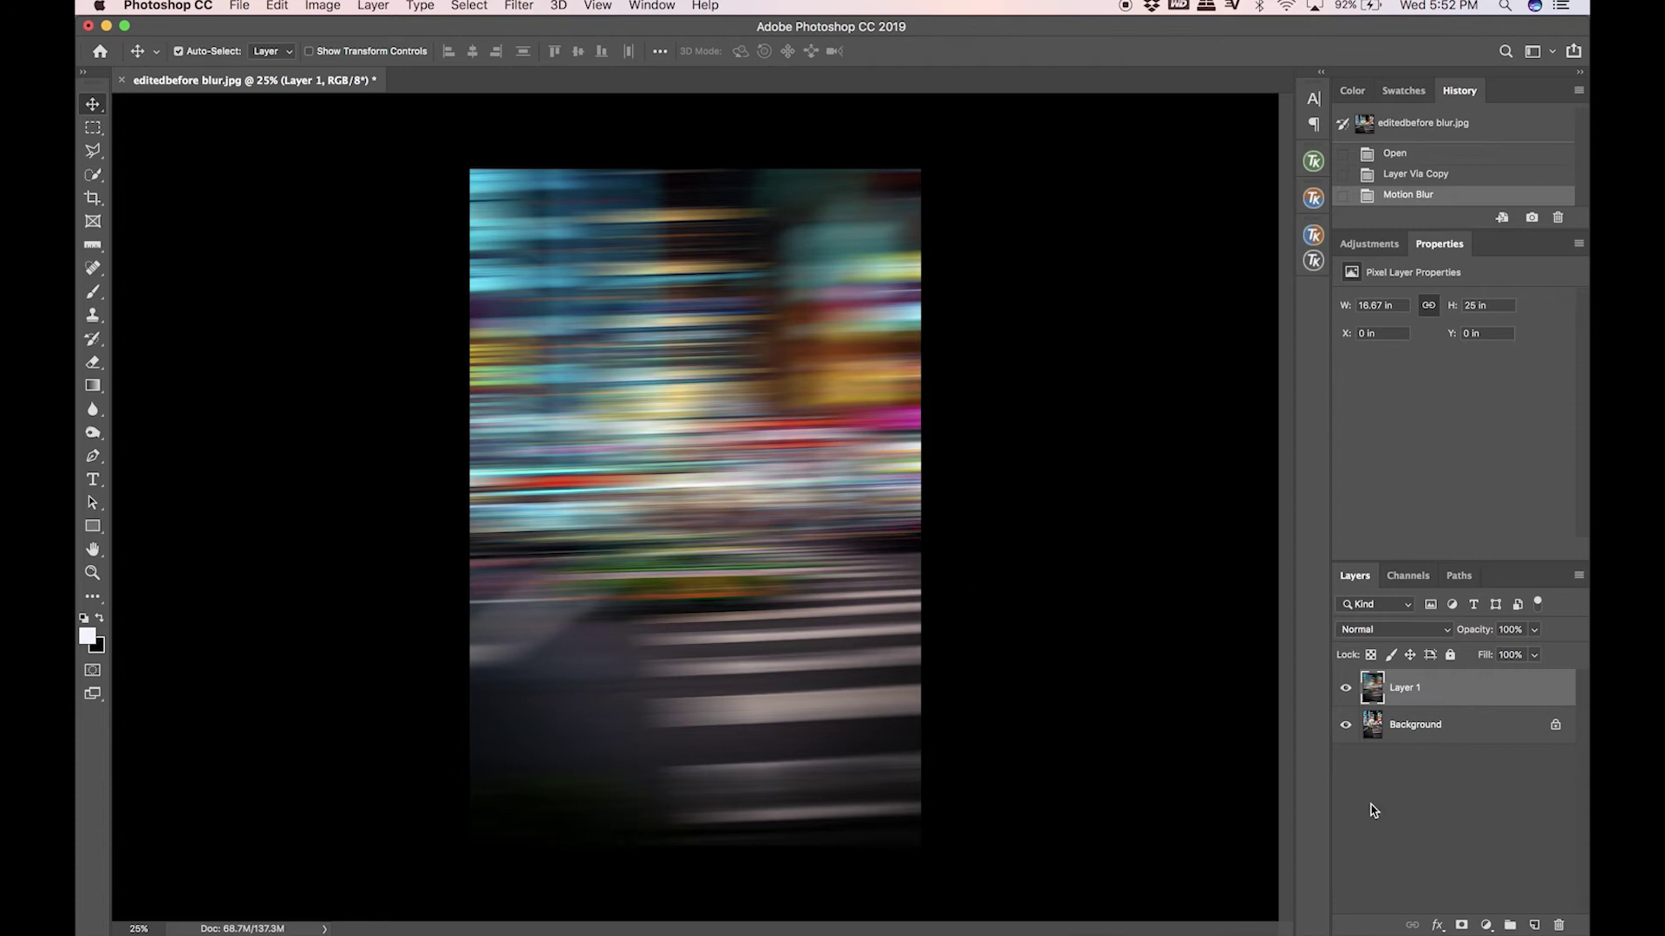
Add a white layer mask to the blurred Layer 1.
{"action": "left_click", "coordinate": [1461, 926]}
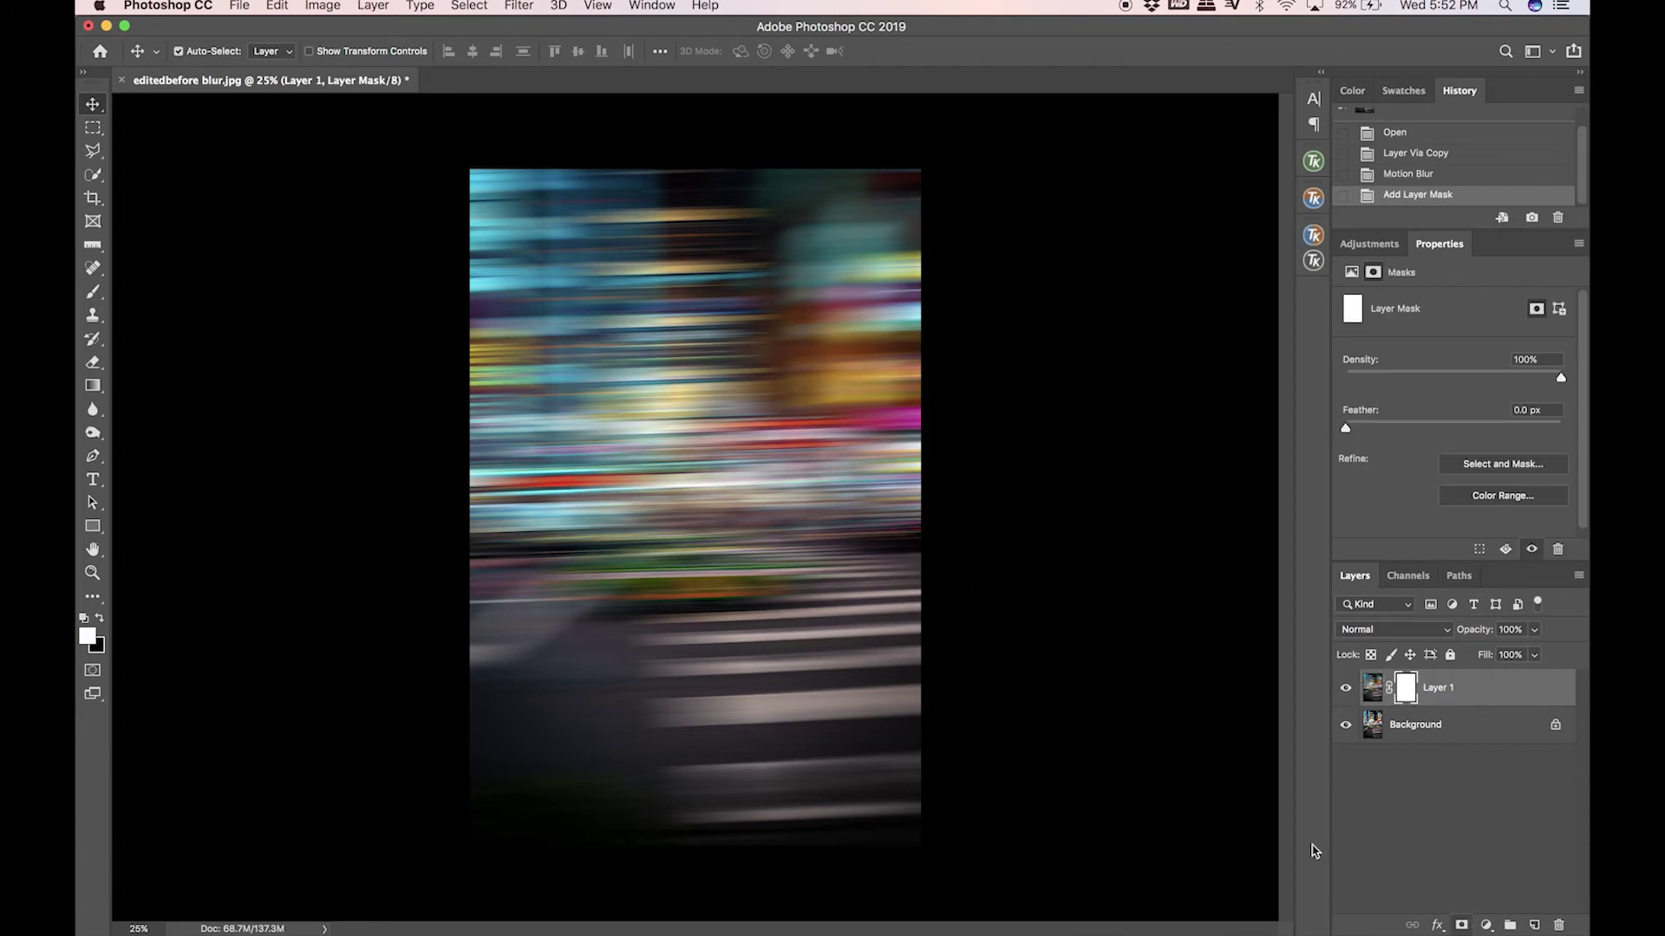
{"action": "scroll", "coordinate": [826, 672], "scroll_direction": "up", "scroll_amount": 3}
Choose the Brush tool and make black the foreground colour.
{"action": "scroll", "coordinate": [825, 672], "scroll_direction": "up", "scroll_amount": 1}
{"action": "key", "text": "b"}
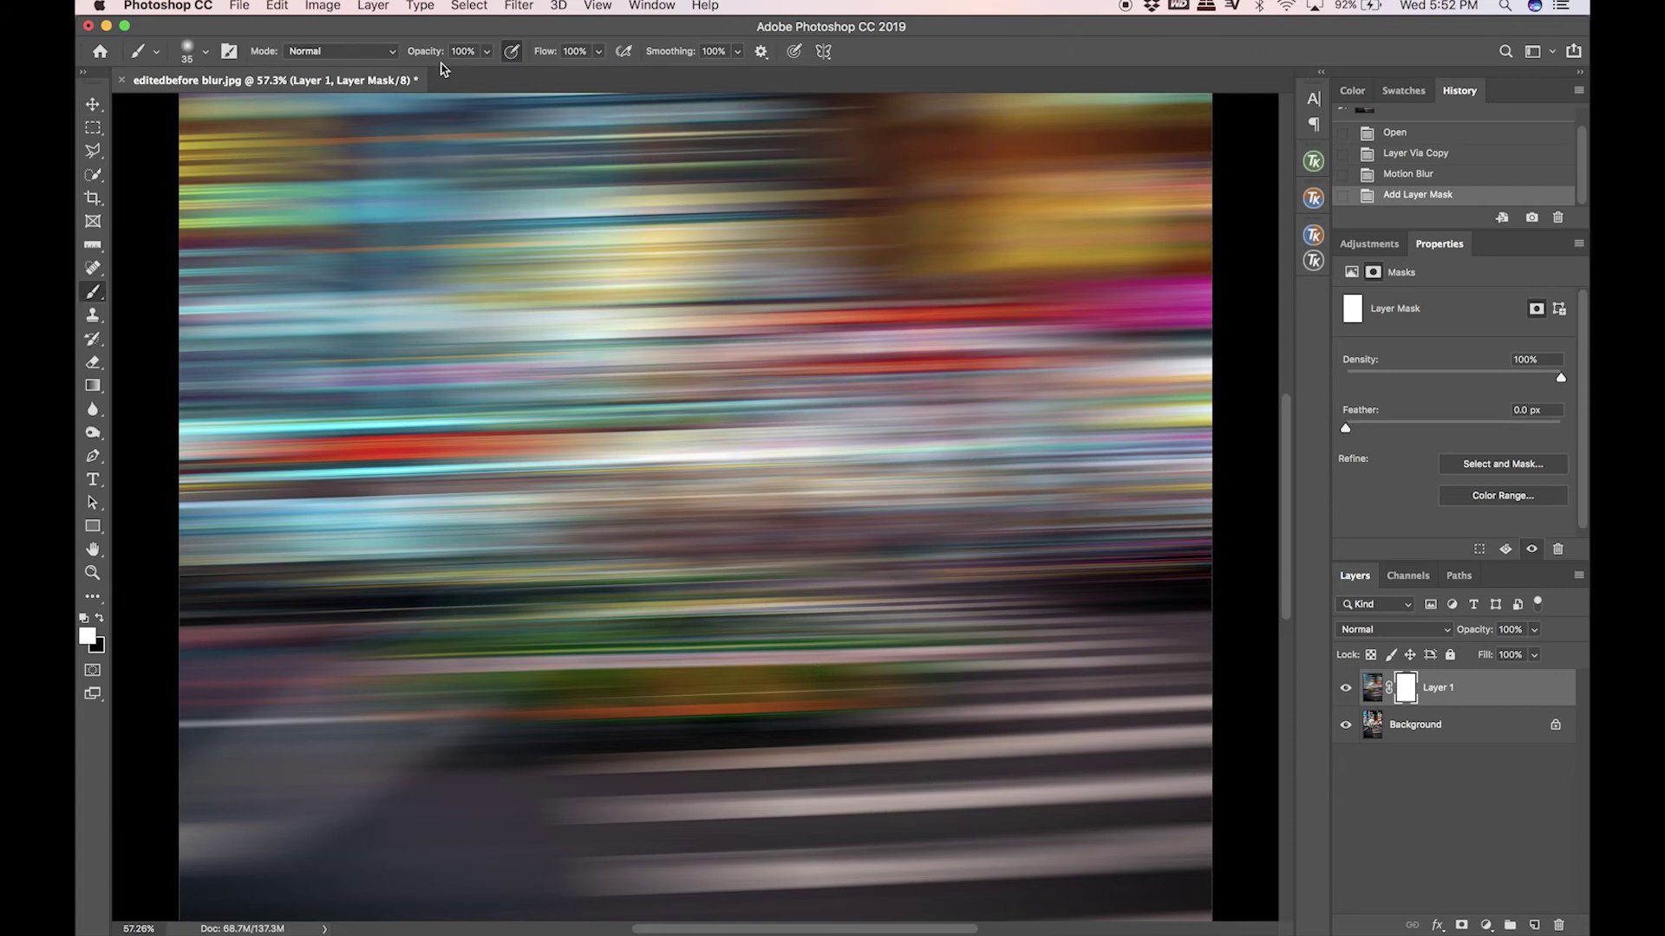
{"action": "left_click", "coordinate": [203, 51]}
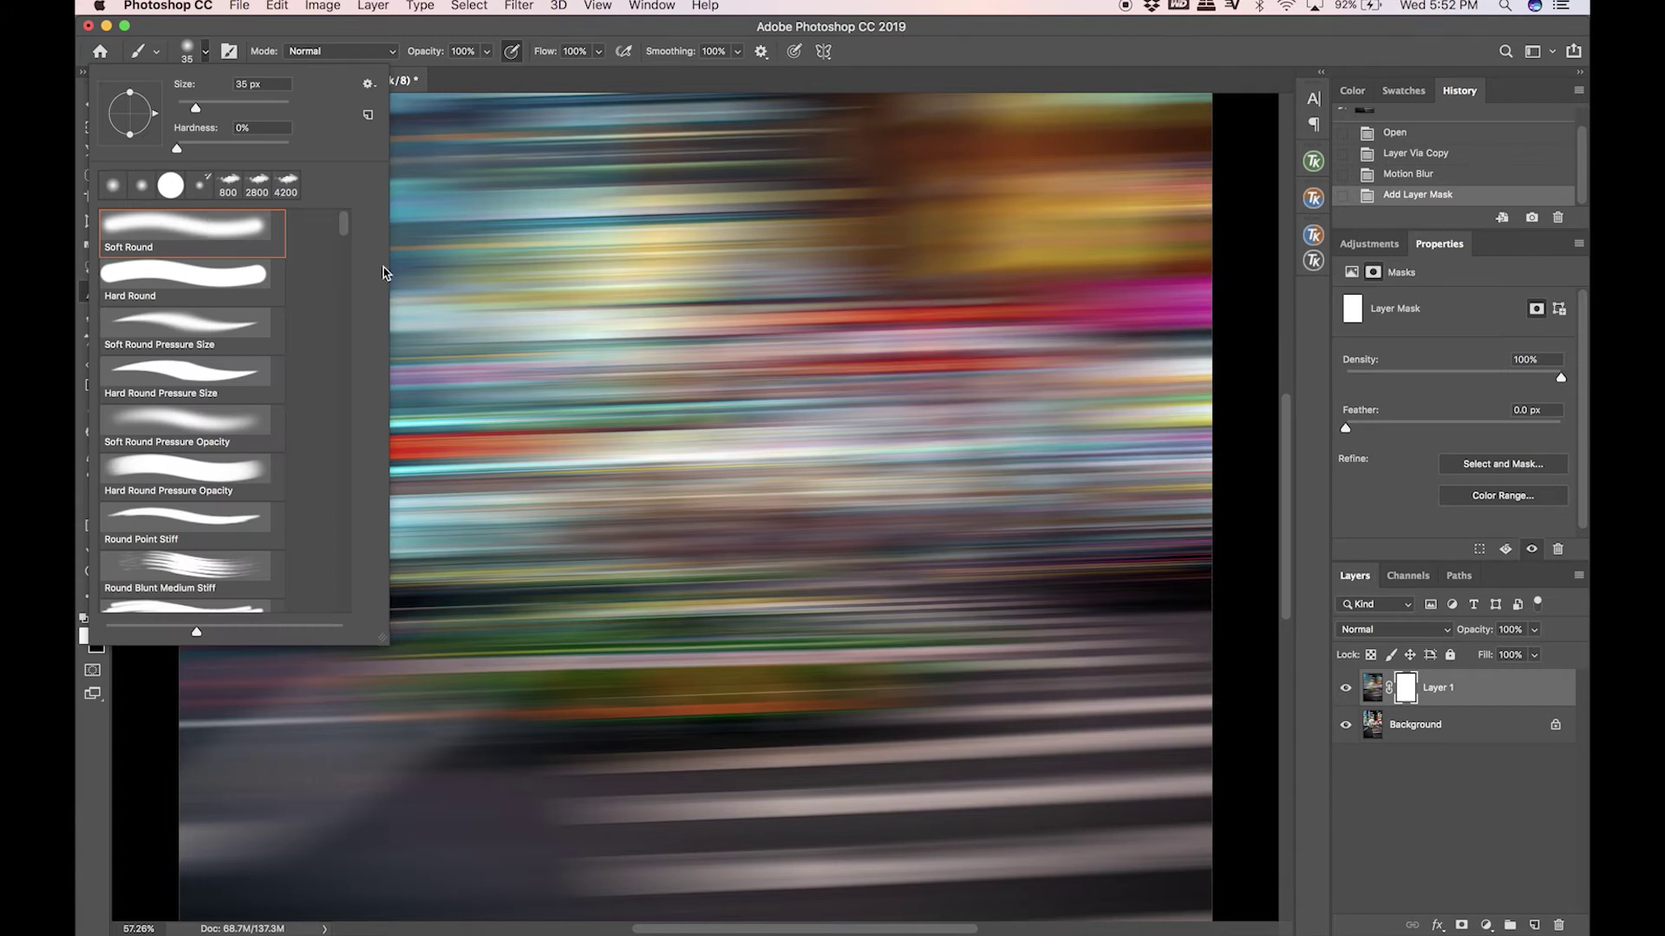
{"action": "left_click", "coordinate": [766, 30]}
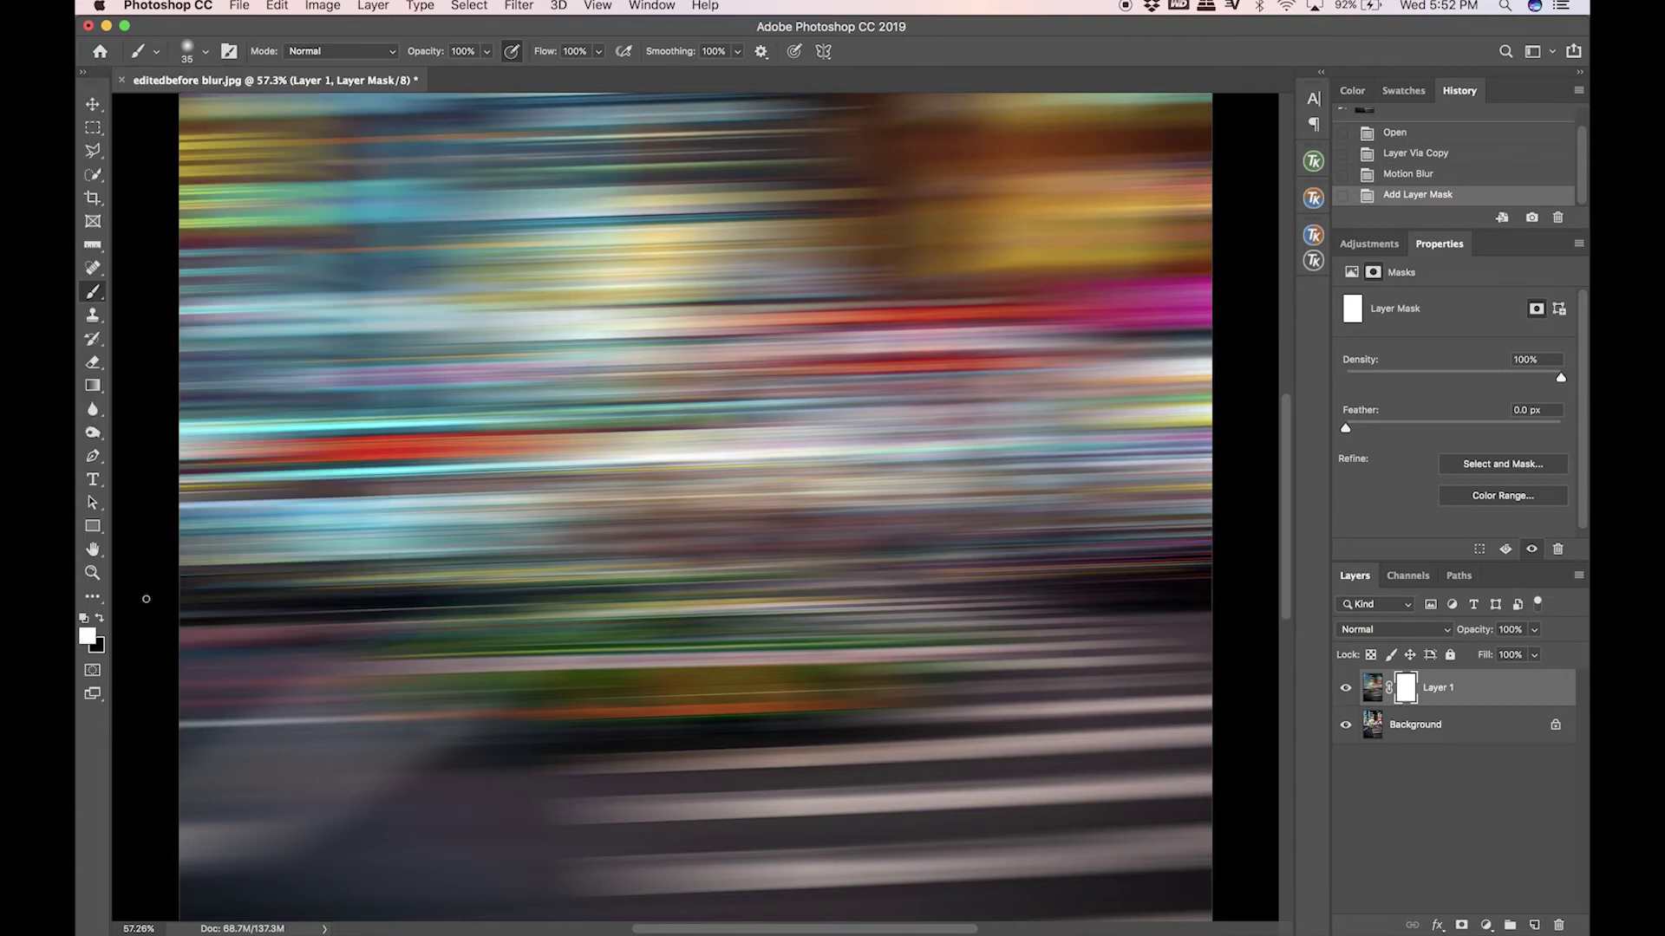
{"action": "left_click", "coordinate": [87, 637]}
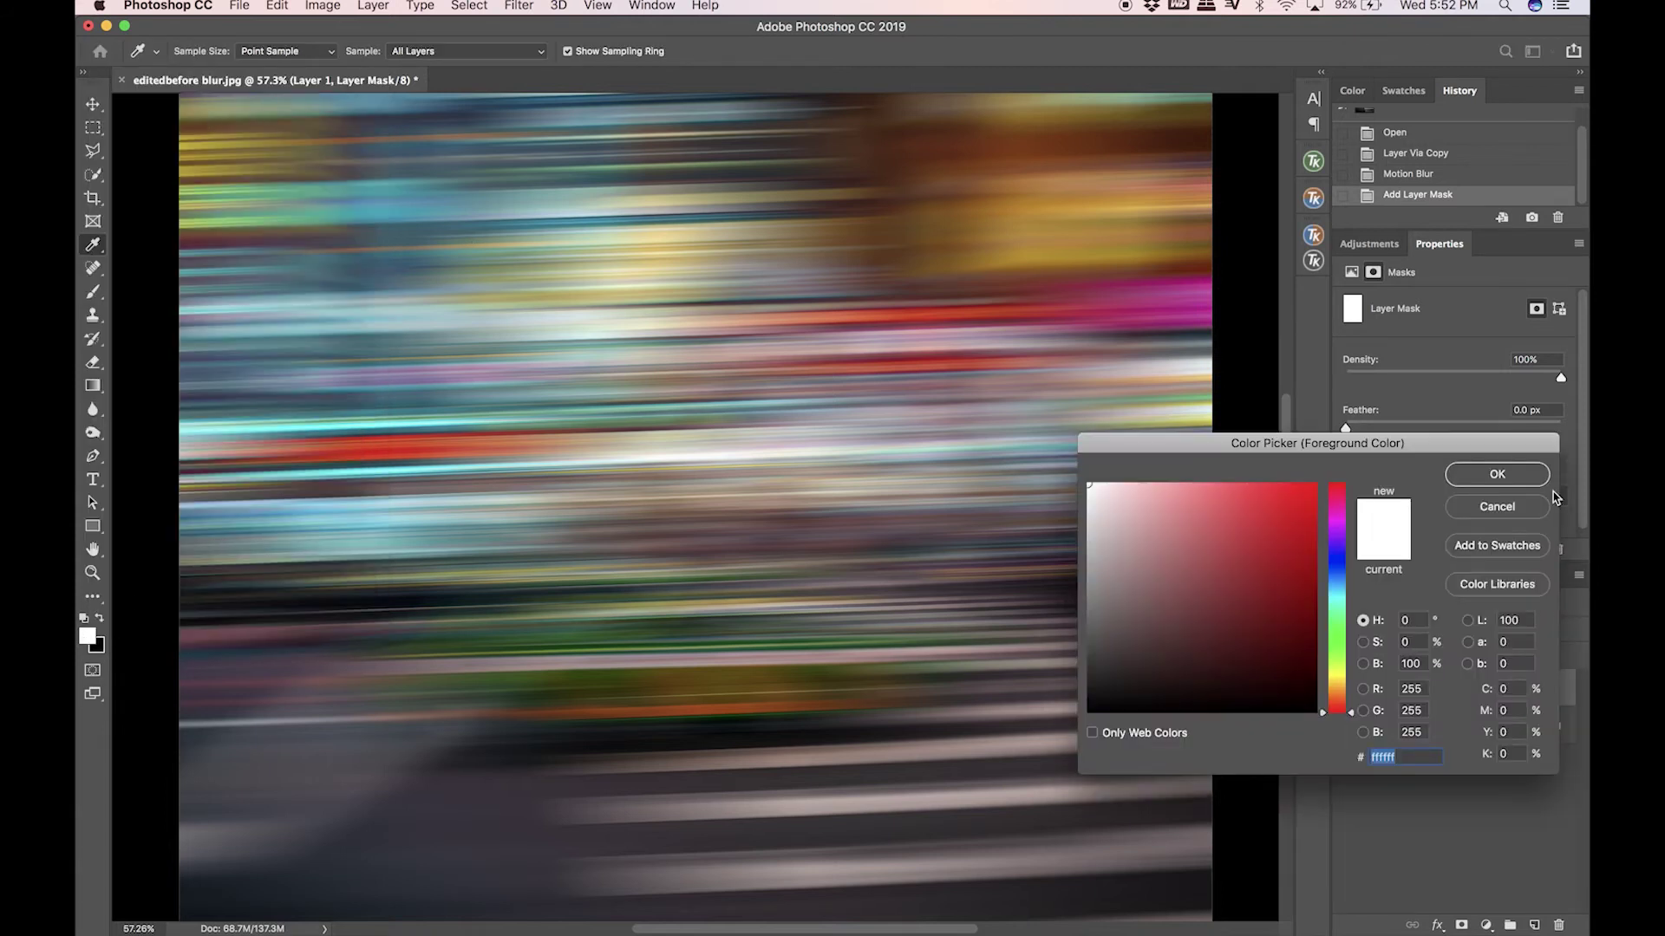
{"action": "left_click", "coordinate": [1524, 512]}
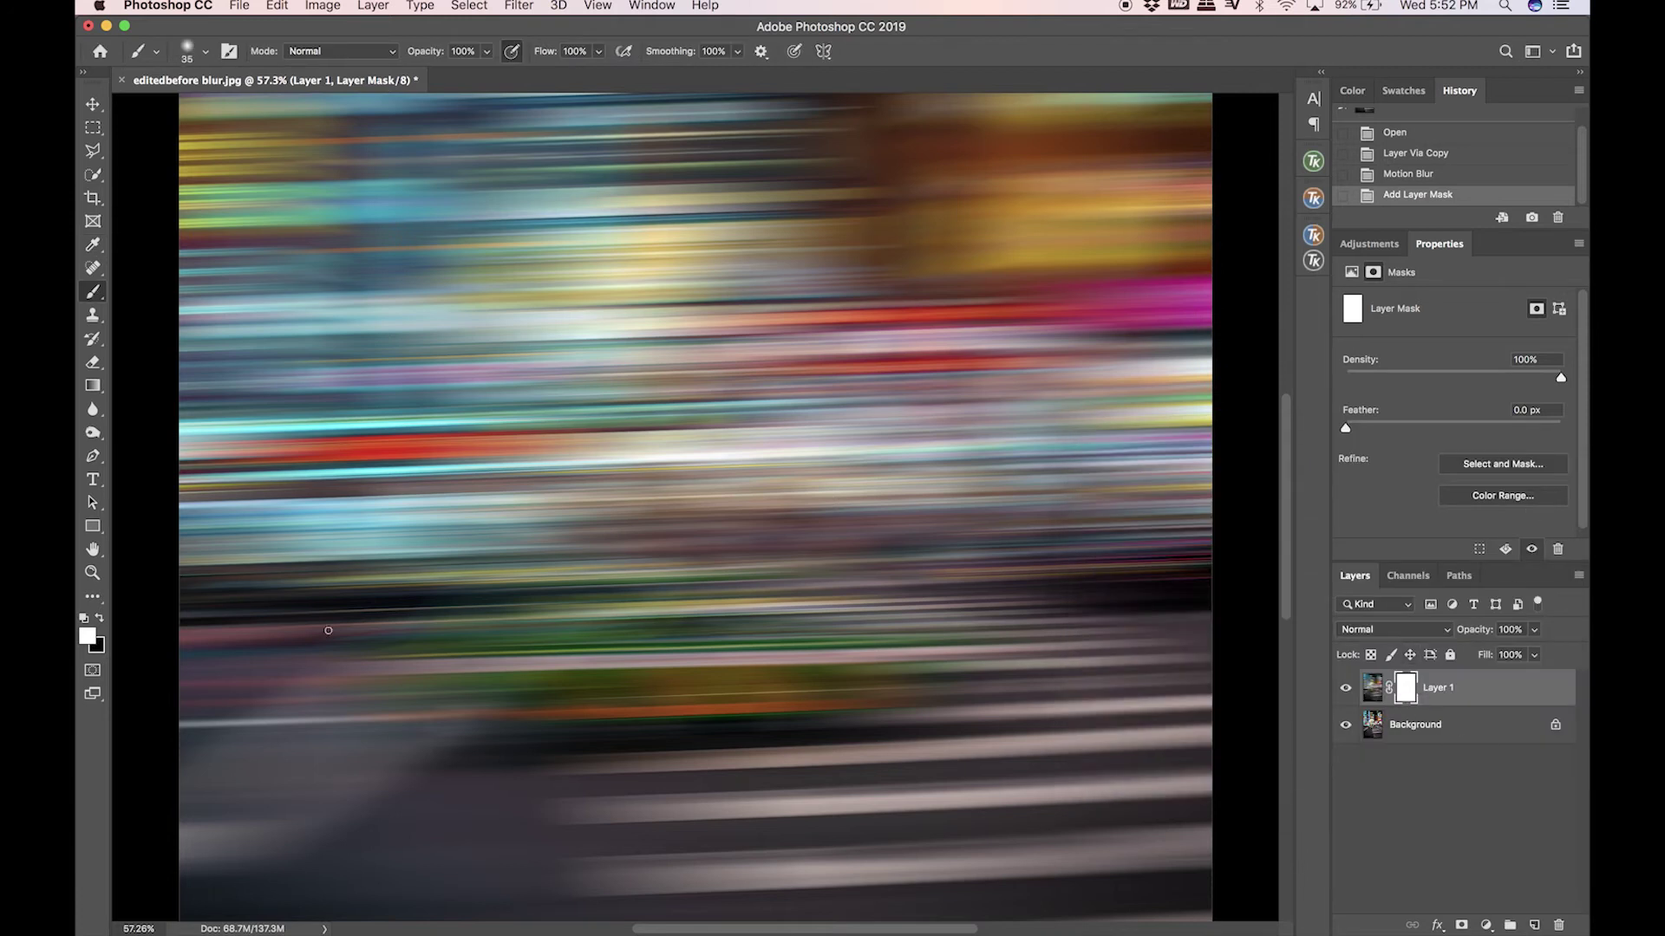
{"action": "left_click", "coordinate": [88, 637]}
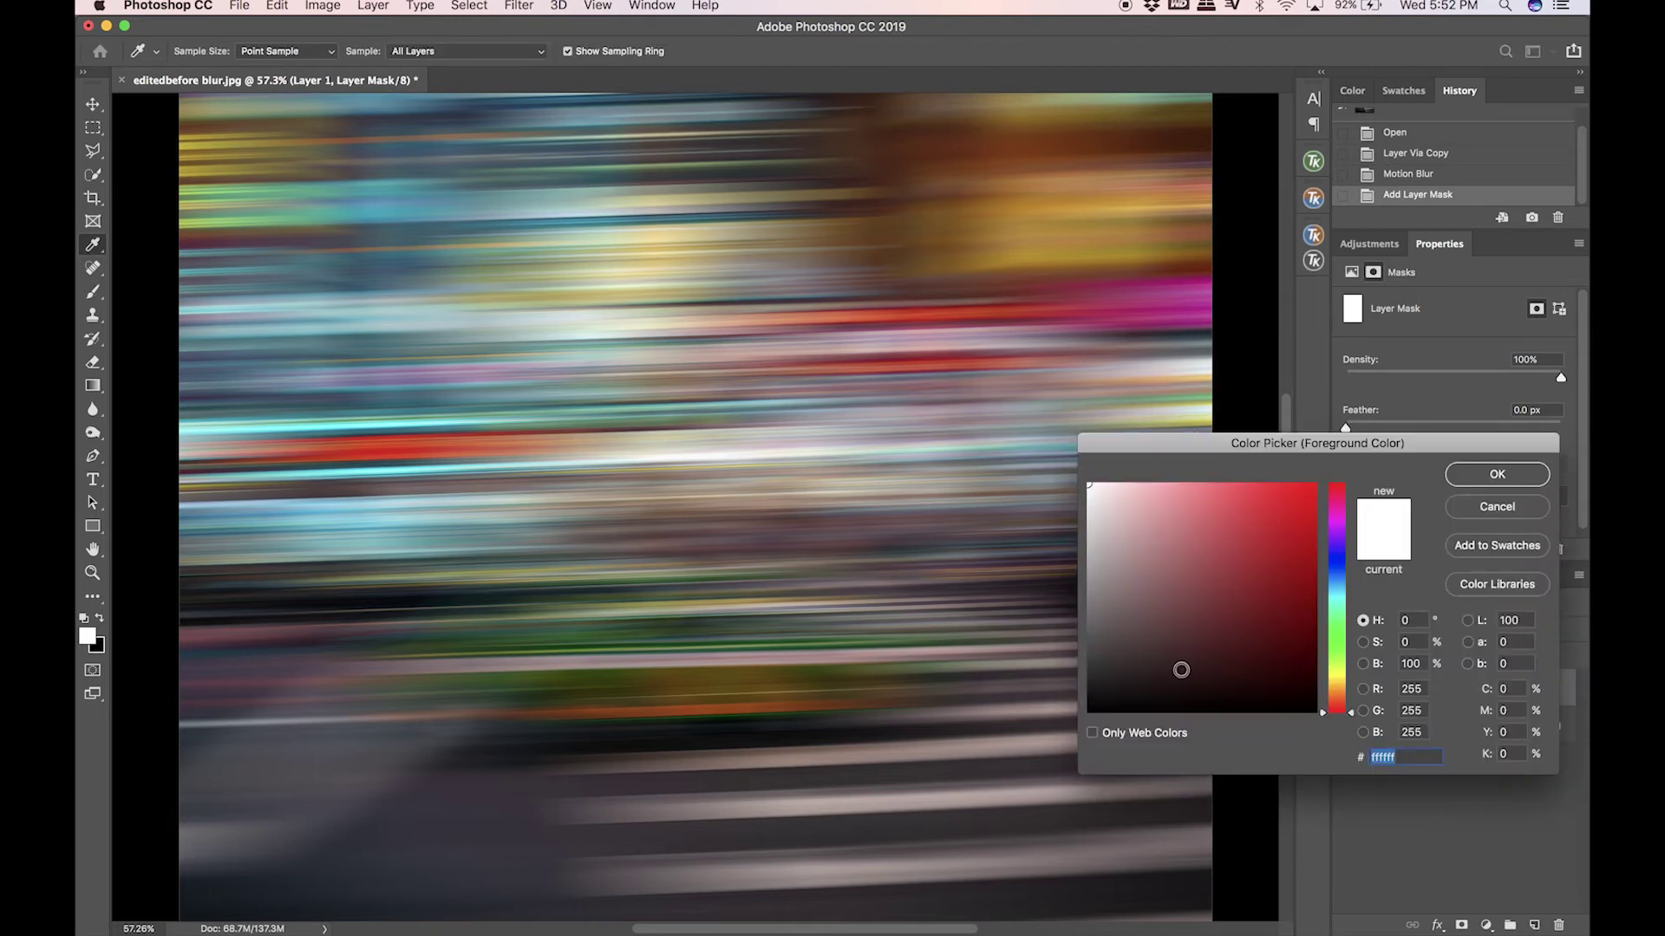
{"action": "key", "text": "Return"}
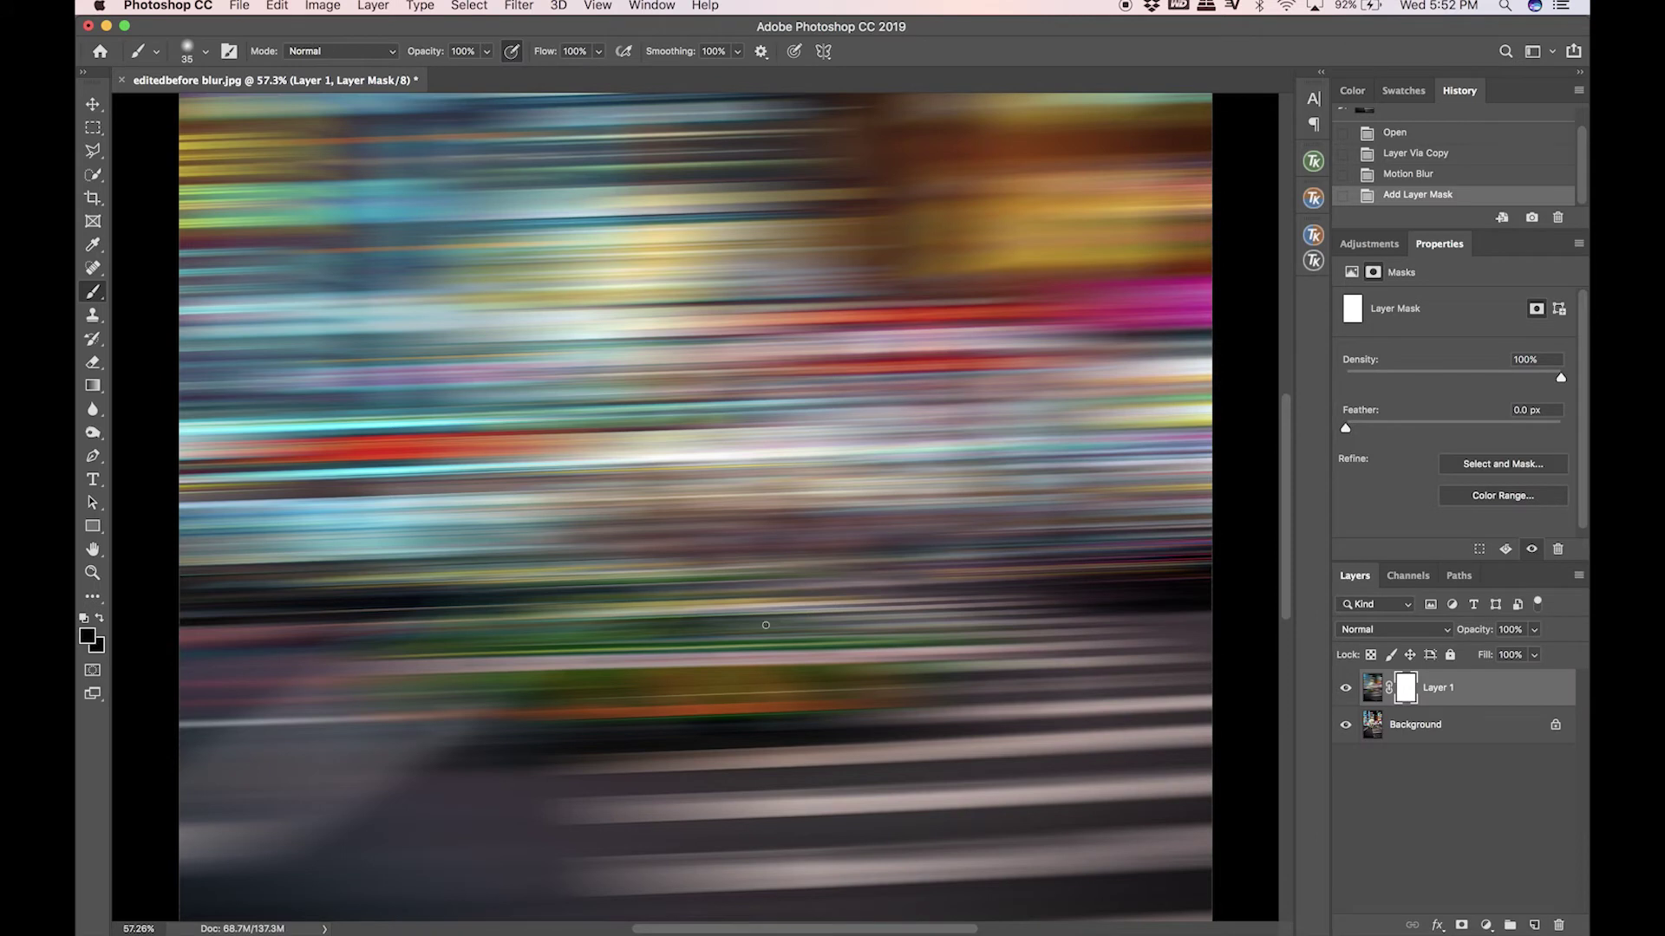
Enlarge the brush to 500 px and paint the mask over the taxi's lower body and wheels.
{"action": "key", "text": "bracketright"}
{"action": "key", "text": "bracketright"}
{"action": "key", "text": "bracketright"}
{"action": "key", "text": "bracketright"}
{"action": "key", "text": "bracketright"}
{"action": "key", "text": "bracketright"}
{"action": "key", "text": "bracketright"}
{"action": "key", "text": "bracketright"}
{"action": "key", "text": "bracketright"}
{"action": "key", "text": "bracketright"}
{"action": "mouse_move", "coordinate": [688, 639]}
{"action": "left_mouse_down"}
{"action": "mouse_move", "coordinate": [743, 661]}
{"action": "mouse_move", "coordinate": [761, 613]}
{"action": "mouse_move", "coordinate": [932, 685]}
{"action": "mouse_move", "coordinate": [472, 694]}
{"action": "mouse_move", "coordinate": [587, 682]}
{"action": "mouse_move", "coordinate": [454, 679]}
{"action": "mouse_move", "coordinate": [521, 607]}
{"action": "mouse_move", "coordinate": [614, 607]}
{"action": "mouse_move", "coordinate": [633, 577]}
{"action": "mouse_move", "coordinate": [685, 577]}
{"action": "mouse_move", "coordinate": [679, 555]}
{"action": "mouse_move", "coordinate": [733, 575]}
{"action": "mouse_move", "coordinate": [793, 629]}
{"action": "mouse_move", "coordinate": [863, 637]}
{"action": "mouse_move", "coordinate": [913, 672]}
{"action": "mouse_move", "coordinate": [669, 698]}
{"action": "mouse_move", "coordinate": [711, 704]}
{"action": "mouse_move", "coordinate": [537, 691]}
{"action": "left_mouse_up"}
{"action": "key", "text": "super+minus"}
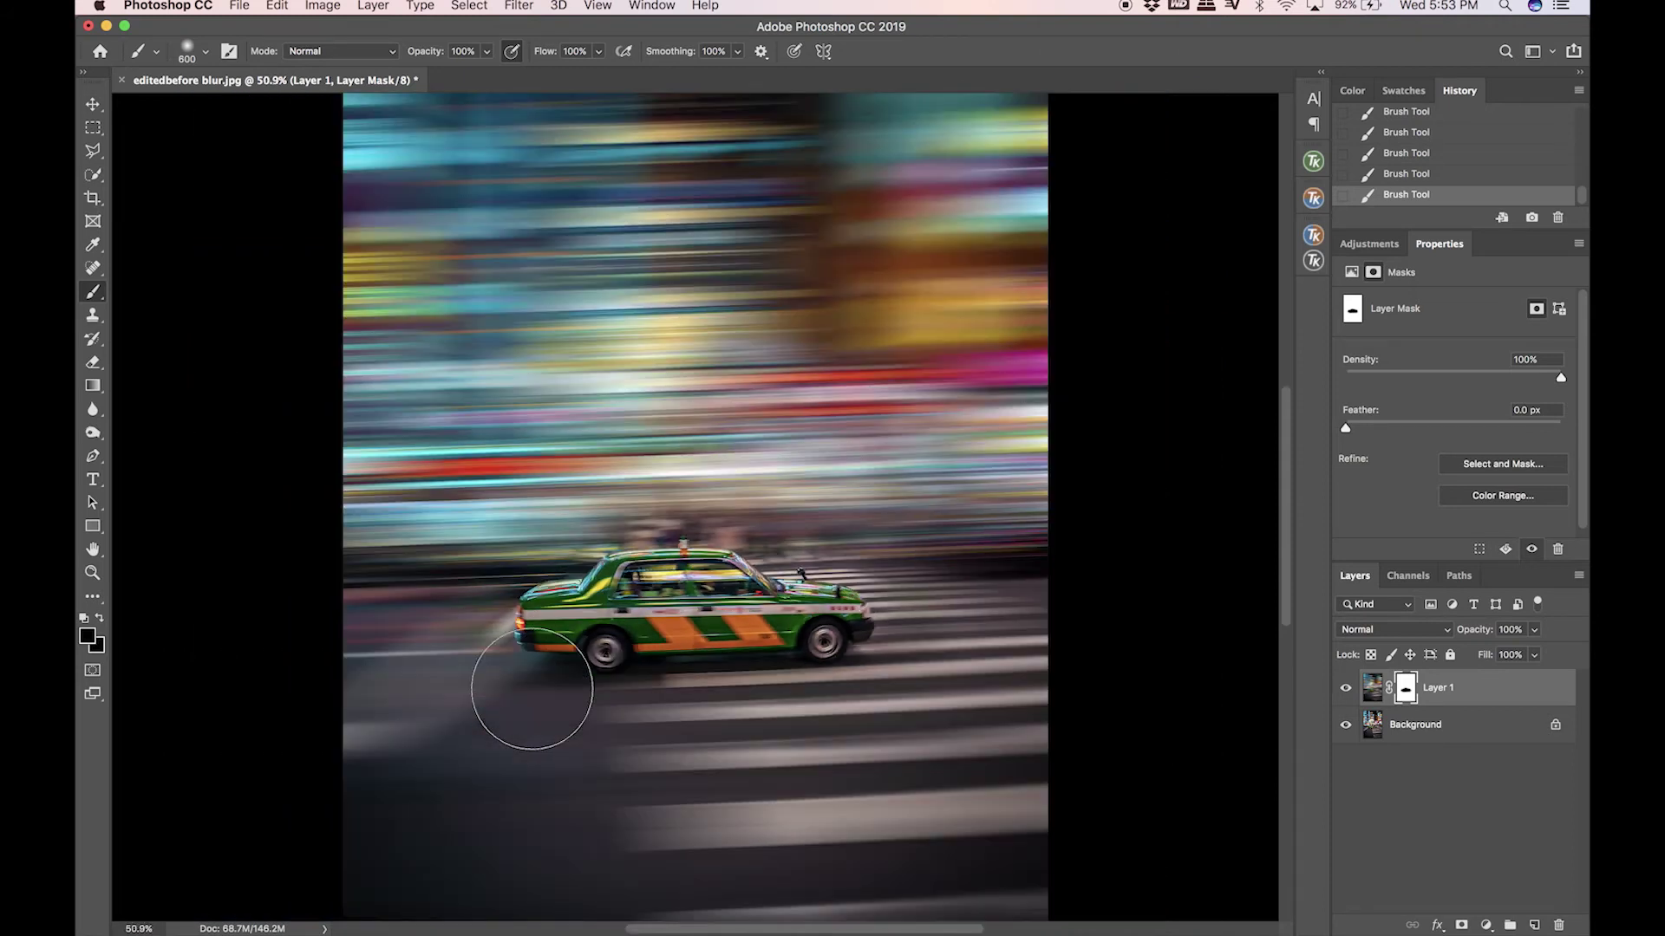
{"action": "key", "text": "super+minus"}
{"action": "key", "text": "super+minus"}
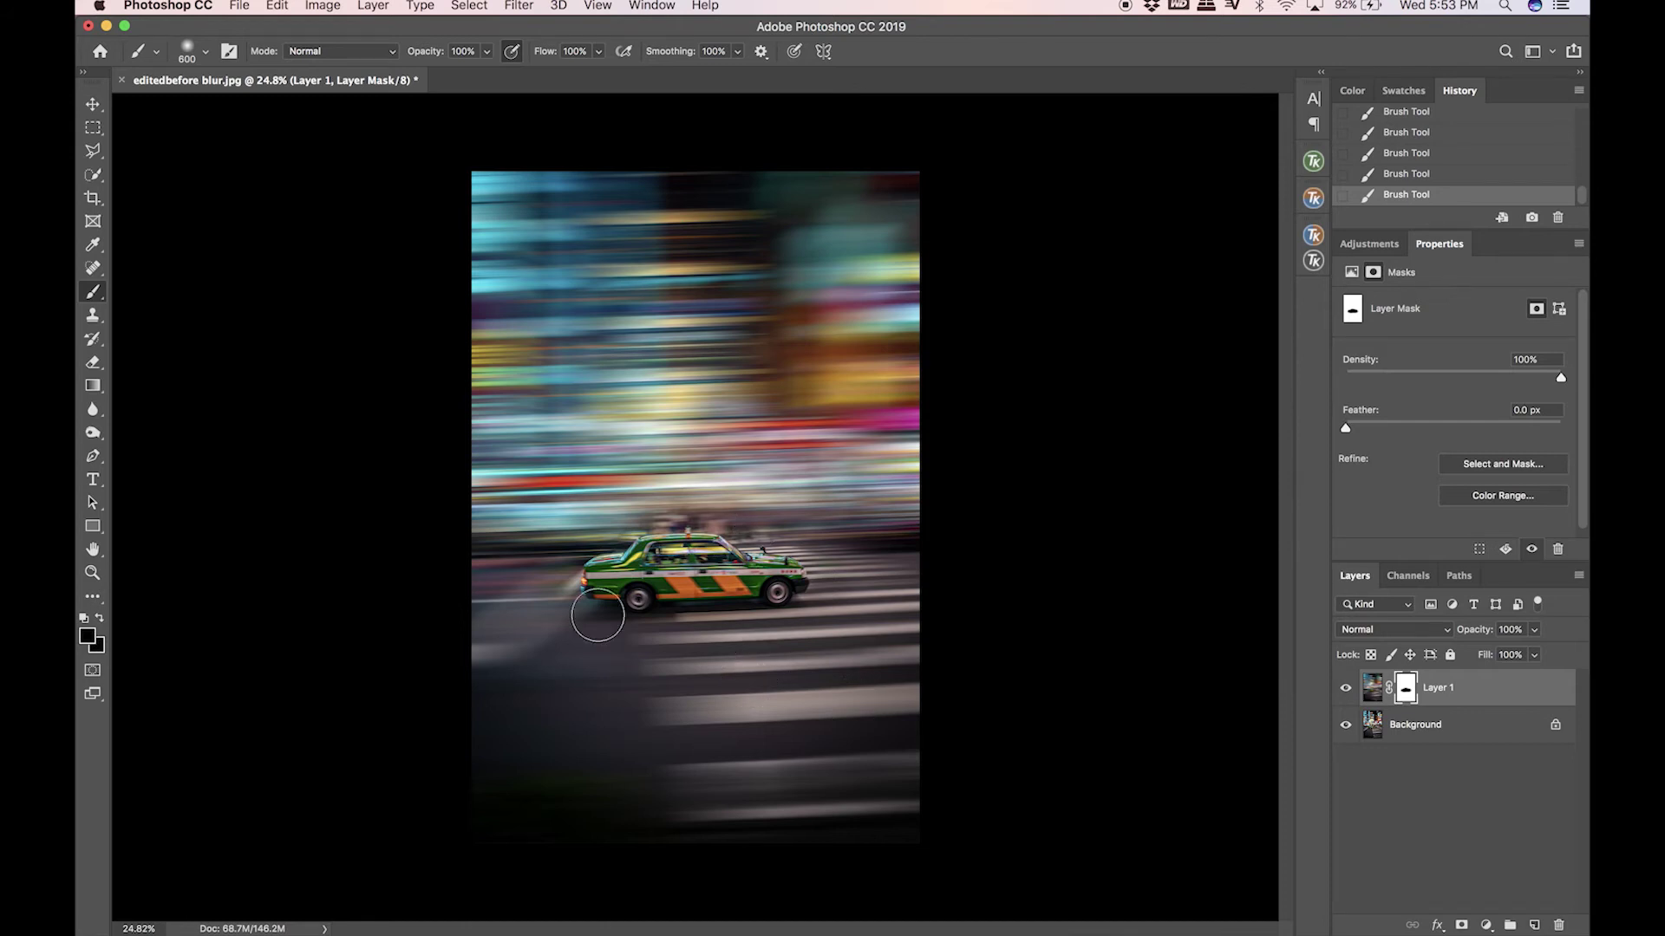
Zoom in on the taxi and choose the Hard Round brush preset.
{"action": "key", "text": "super+plus"}
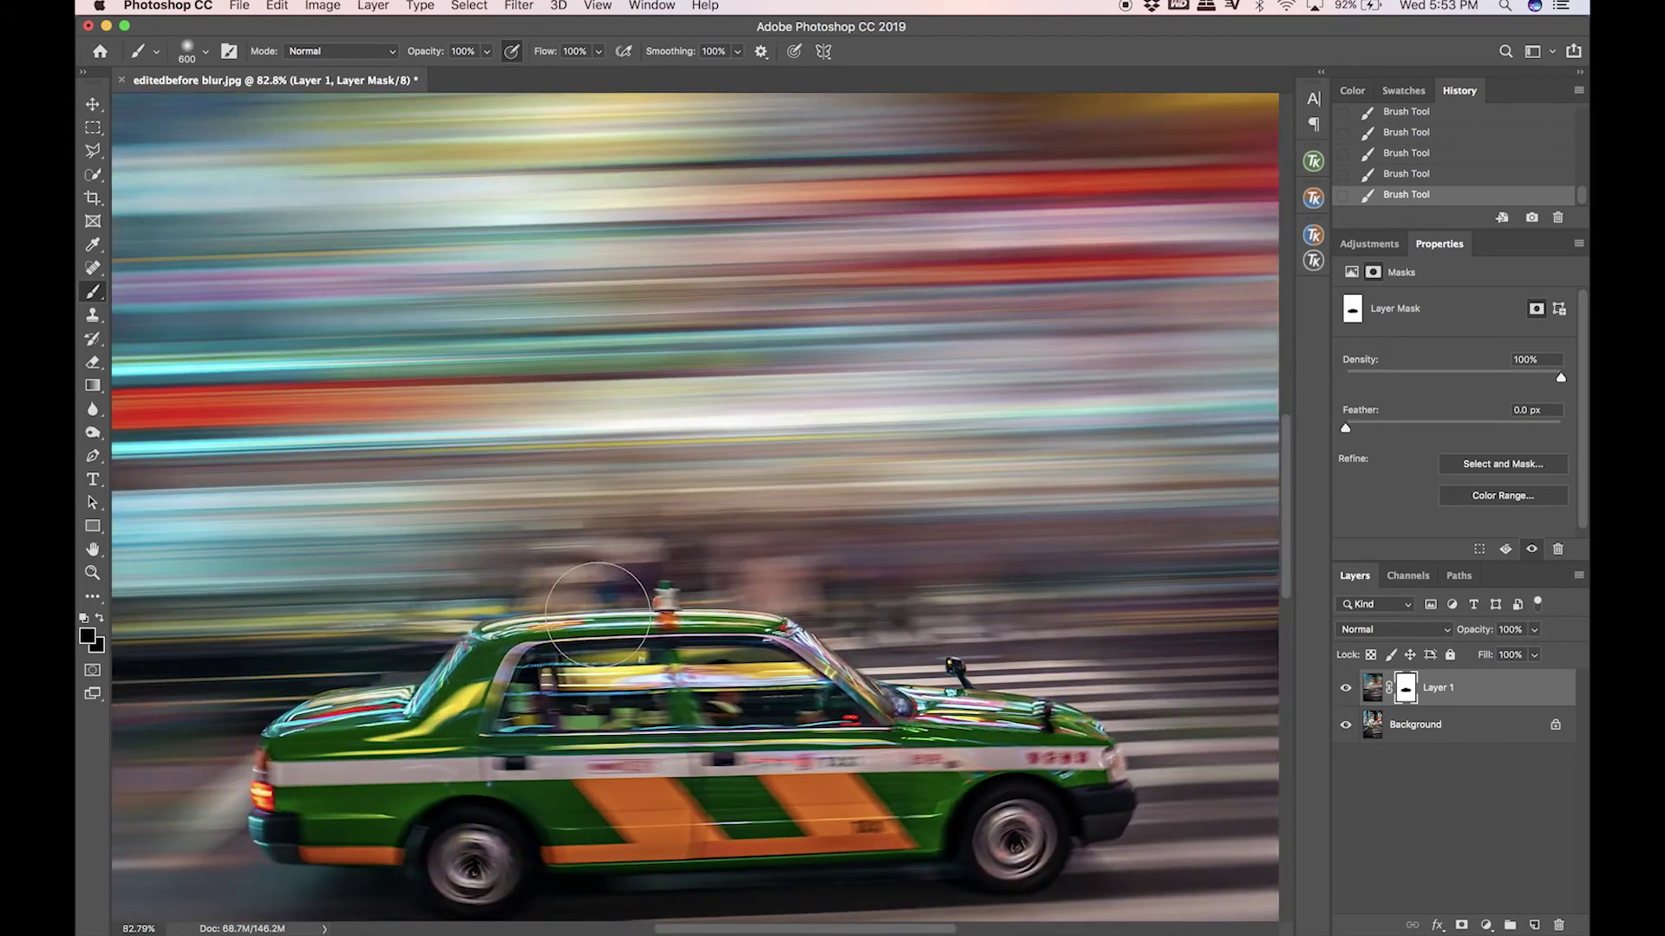
{"action": "scroll", "coordinate": [598, 614], "scroll_direction": "up", "scroll_amount": 2}
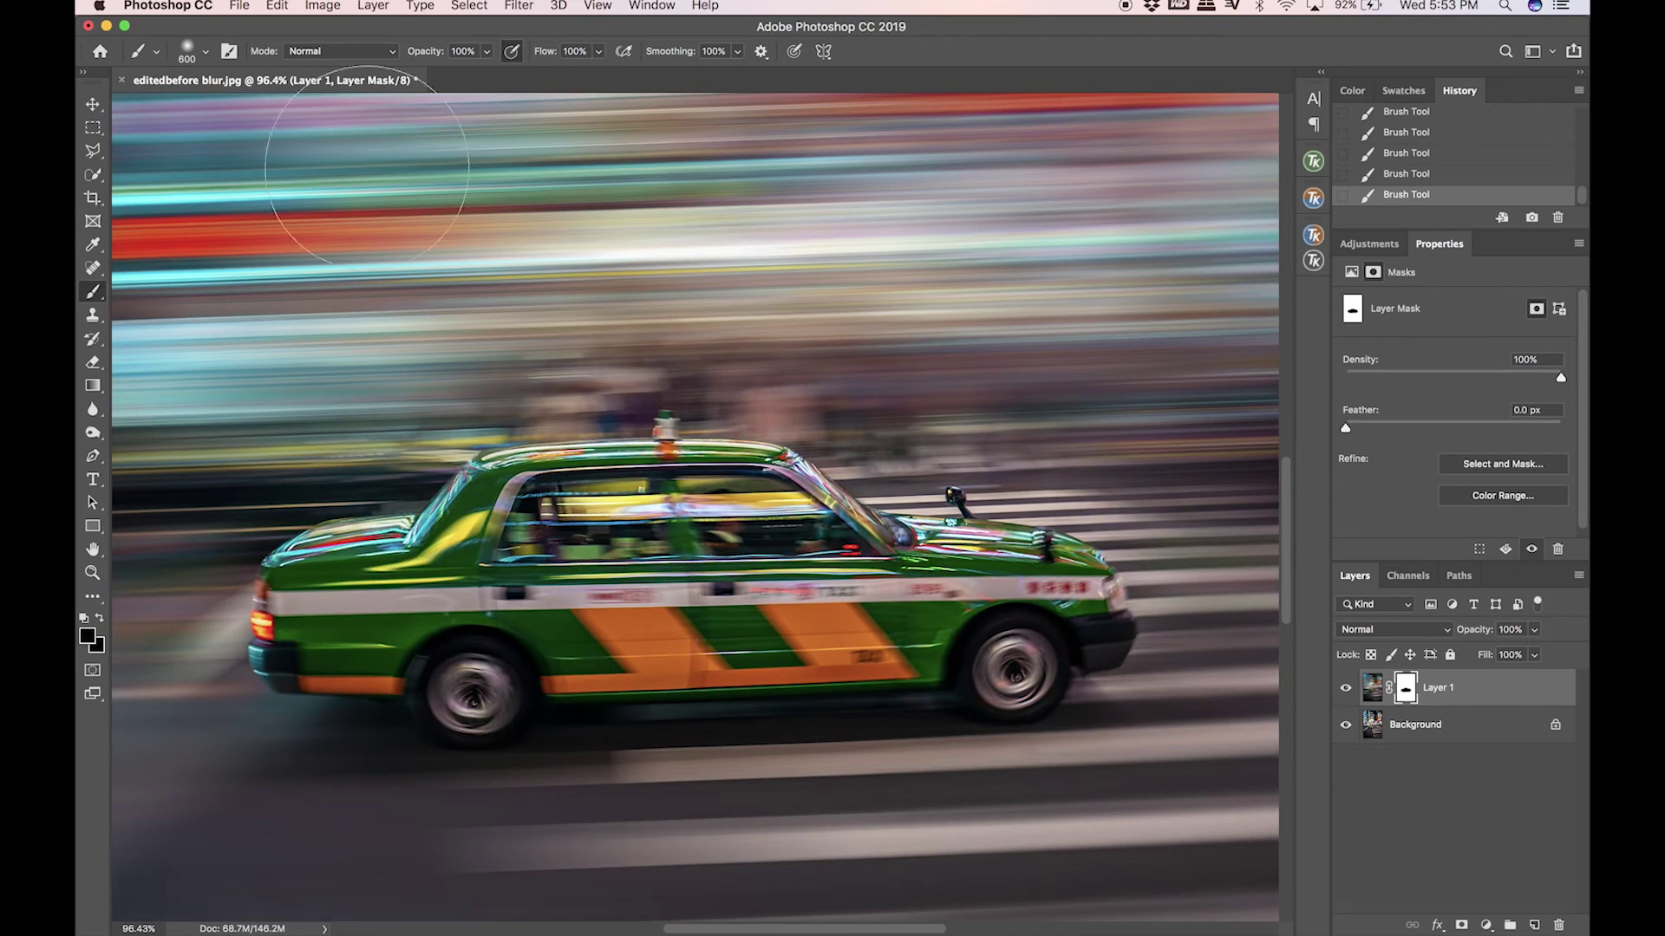
{"action": "left_click", "coordinate": [203, 53]}
{"action": "left_click", "coordinate": [166, 270]}
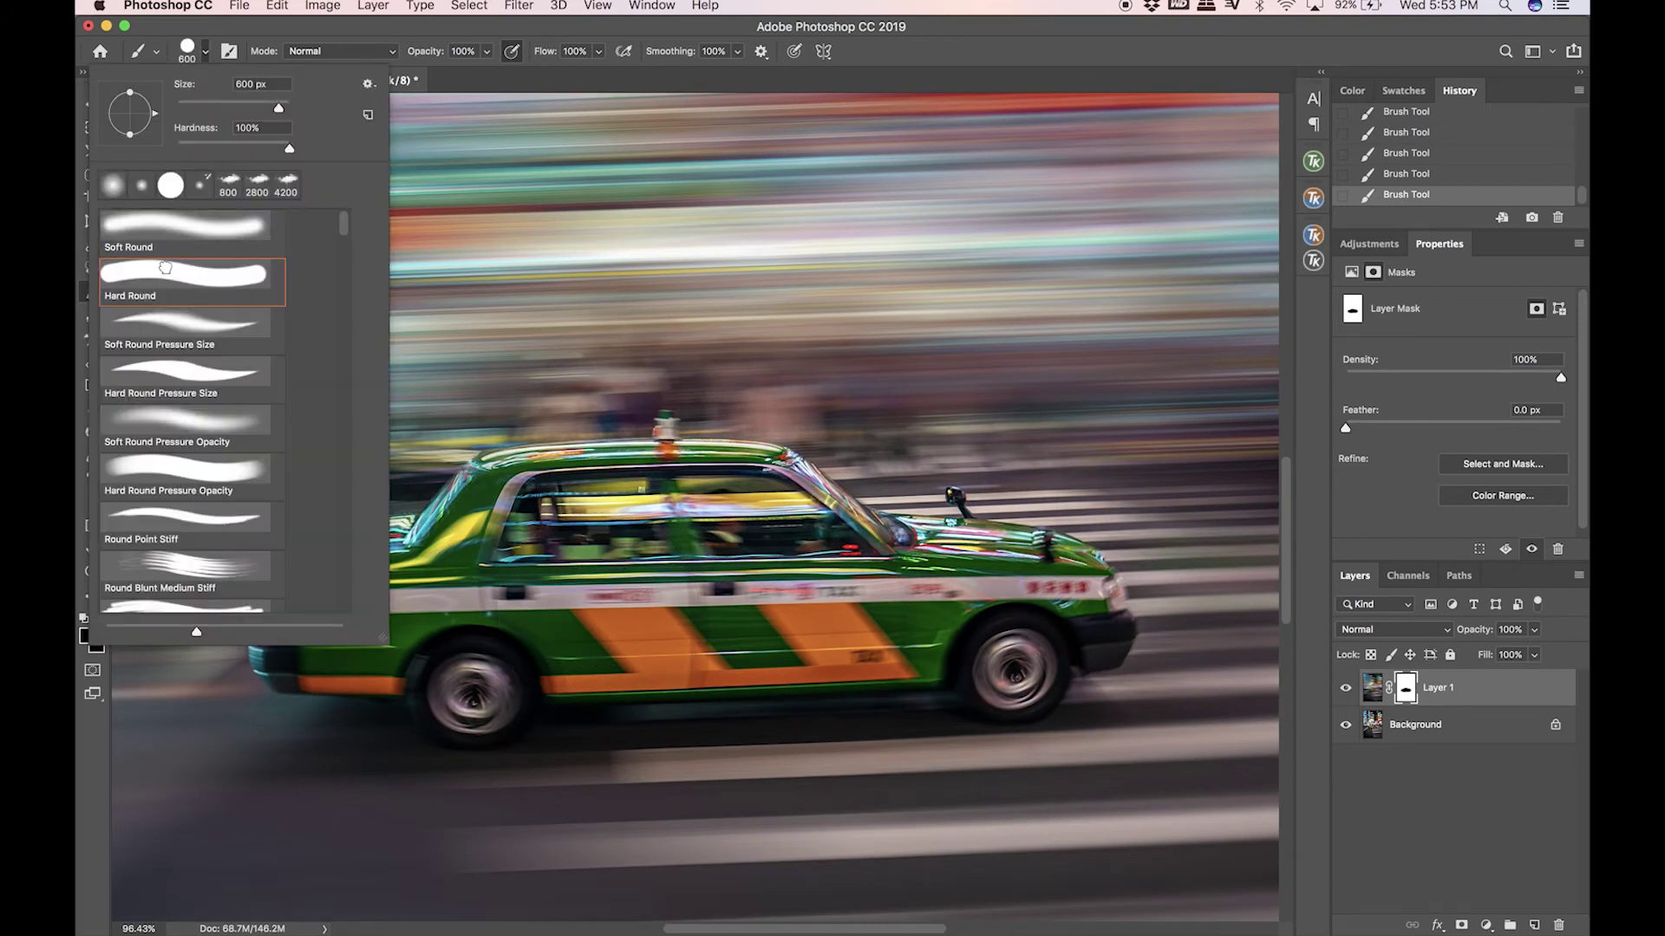
{"action": "left_click", "coordinate": [654, 33]}
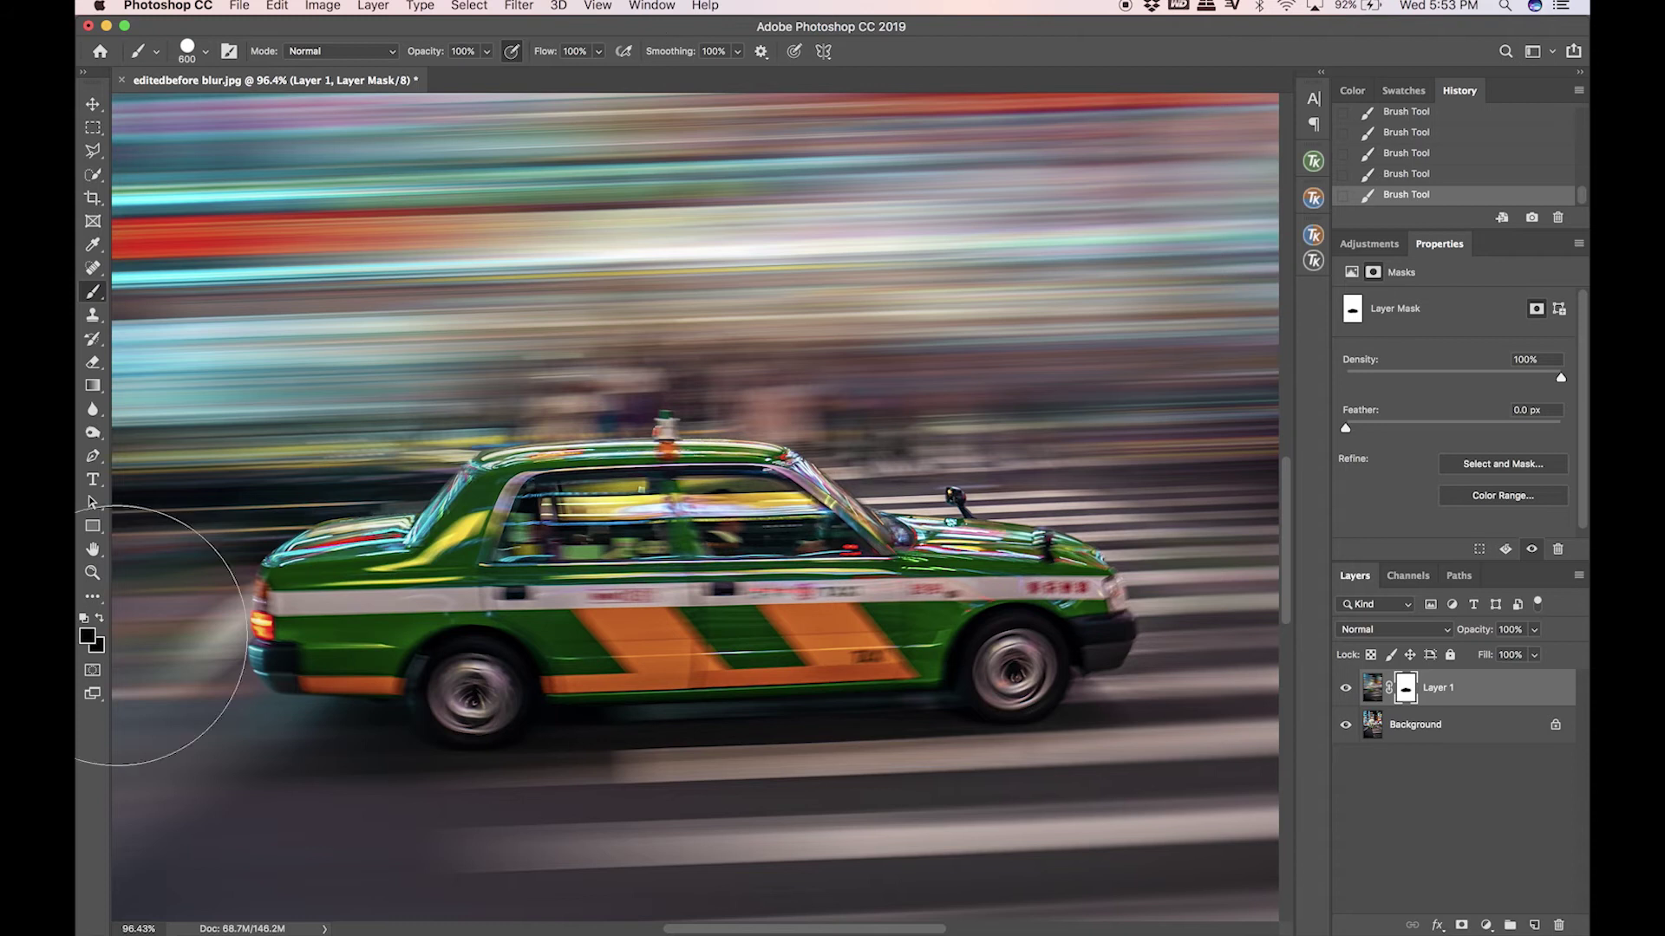
Set the foreground to white, enlarge the brush and paint blur back above the taxi's rear.
{"action": "left_click", "coordinate": [92, 642]}
{"action": "left_click_drag", "start_coordinate": [1140, 610], "coordinate": [767, 295]}
{"action": "key", "text": "Return"}
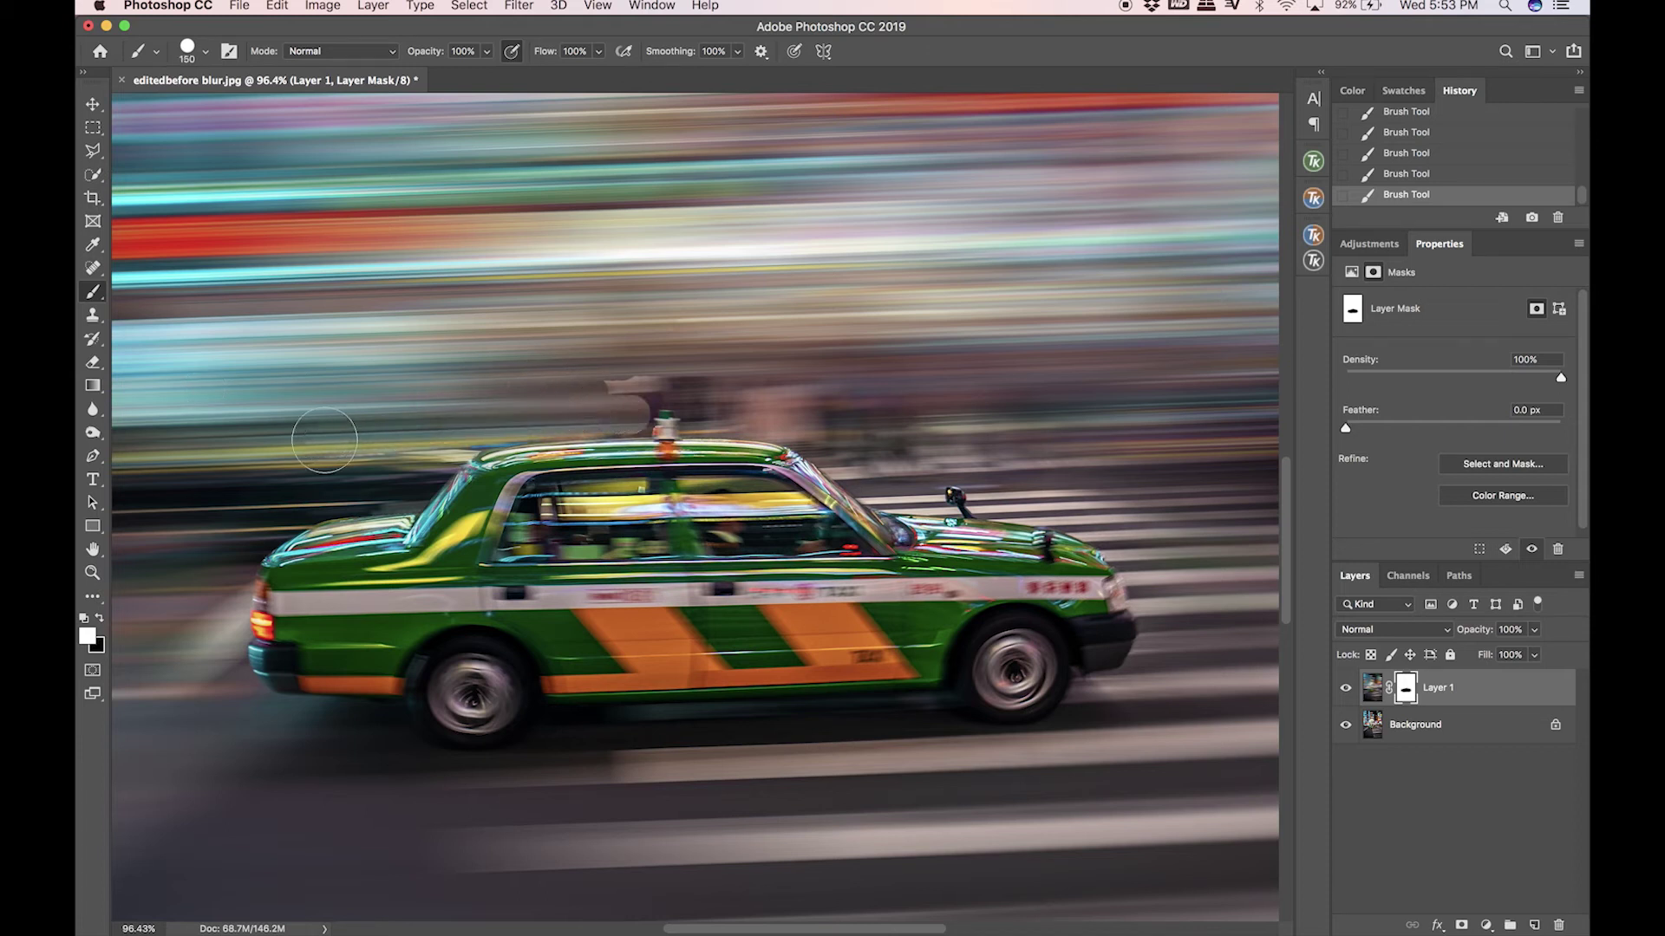
{"action": "key", "text": "bracketright"}
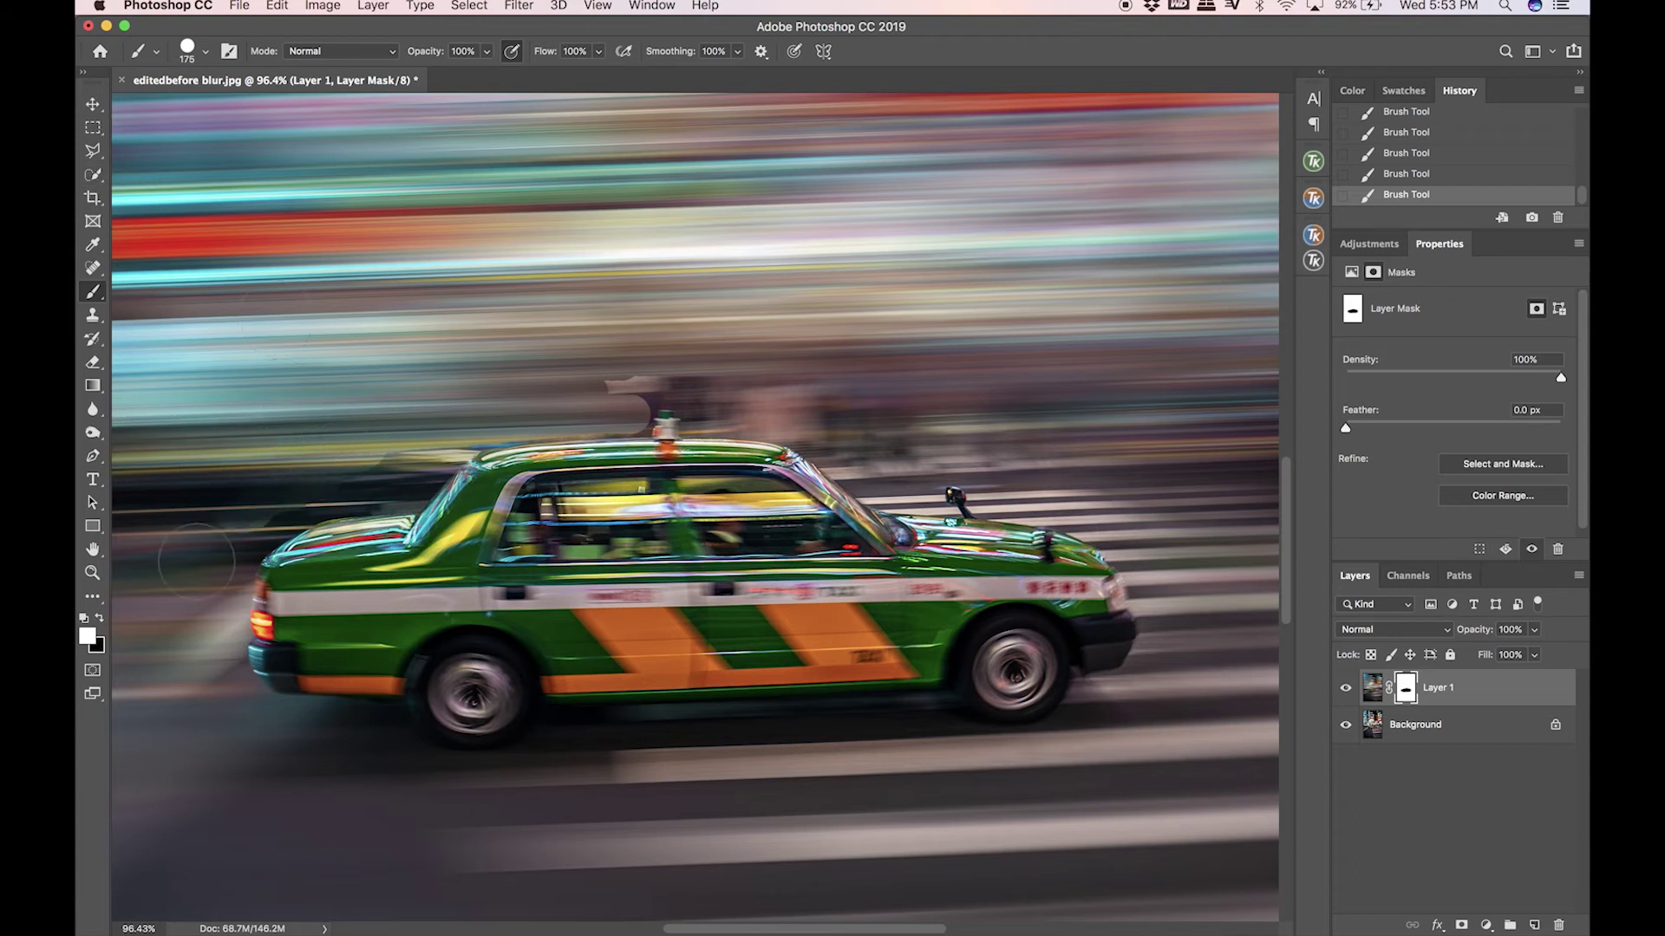
{"action": "scroll", "coordinate": [161, 716], "scroll_direction": "left", "scroll_amount": 2}
{"action": "scroll", "coordinate": [161, 716], "scroll_direction": "left", "scroll_amount": 5}
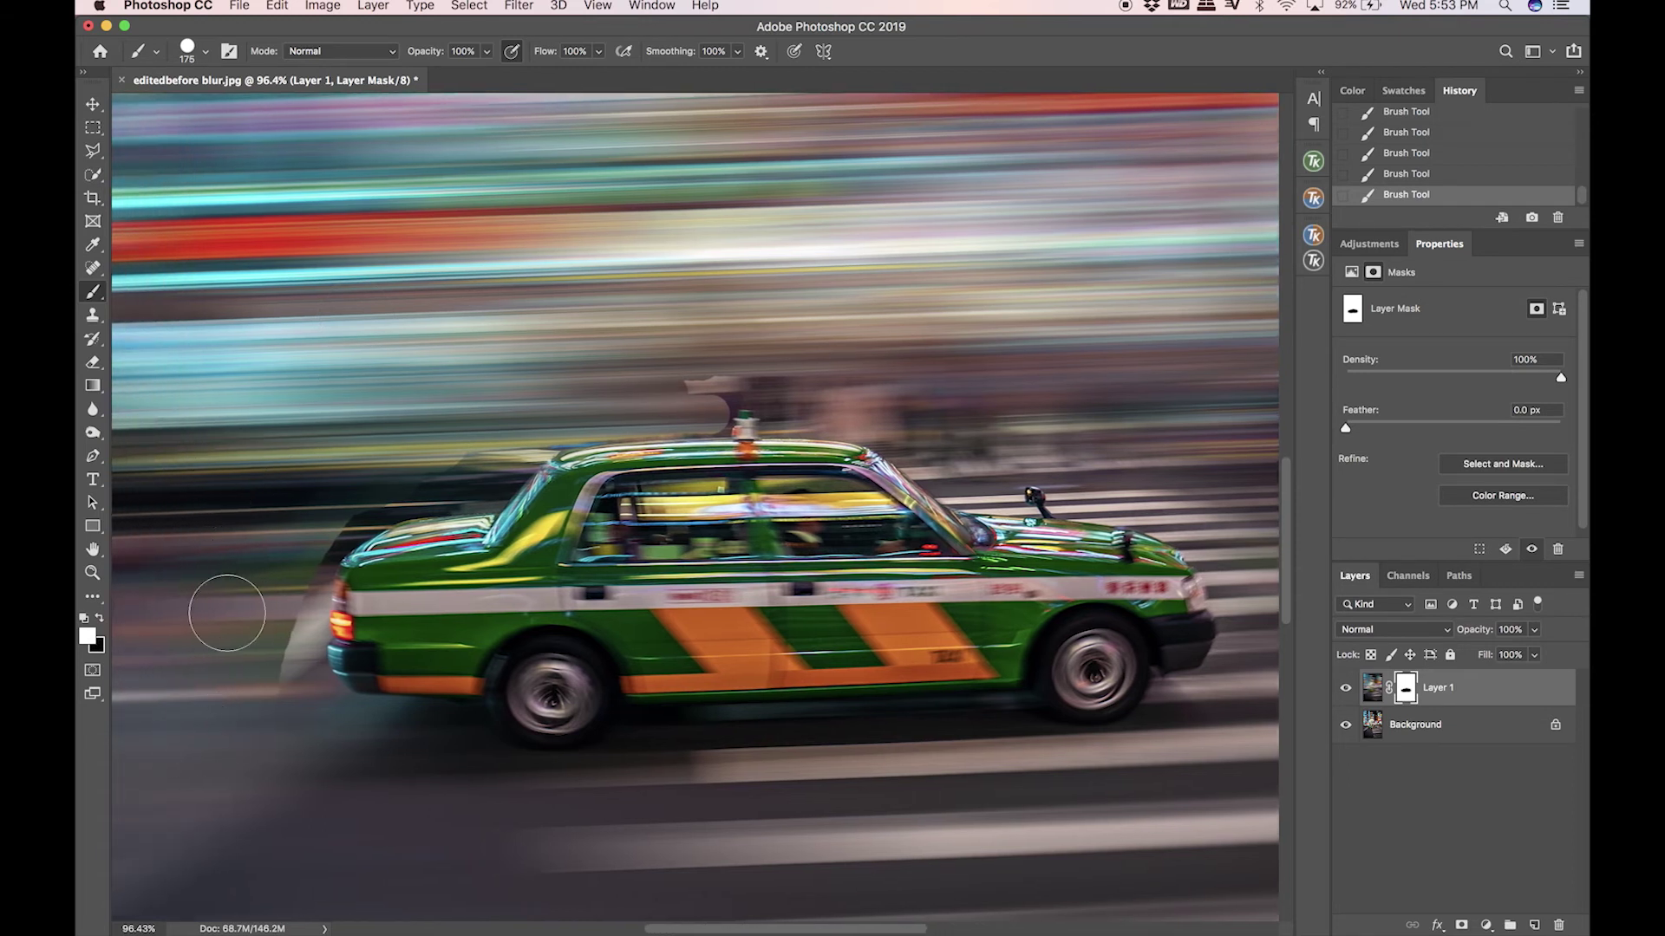
{"action": "mouse_move", "coordinate": [465, 446]}
{"action": "left_mouse_down"}
{"action": "mouse_move", "coordinate": [465, 465]}
{"action": "mouse_move", "coordinate": [508, 452]}
{"action": "mouse_move", "coordinate": [728, 357]}
{"action": "mouse_move", "coordinate": [694, 364]}
{"action": "mouse_move", "coordinate": [794, 375]}
{"action": "mouse_move", "coordinate": [792, 390]}
{"action": "mouse_move", "coordinate": [847, 382]}
{"action": "mouse_move", "coordinate": [769, 376]}
{"action": "mouse_move", "coordinate": [918, 387]}
{"action": "mouse_move", "coordinate": [956, 436]}
{"action": "mouse_move", "coordinate": [903, 390]}
{"action": "mouse_move", "coordinate": [1163, 417]}
{"action": "mouse_move", "coordinate": [988, 426]}
{"action": "mouse_move", "coordinate": [959, 438]}
{"action": "mouse_move", "coordinate": [973, 459]}
{"action": "mouse_move", "coordinate": [896, 416]}
{"action": "left_mouse_up"}
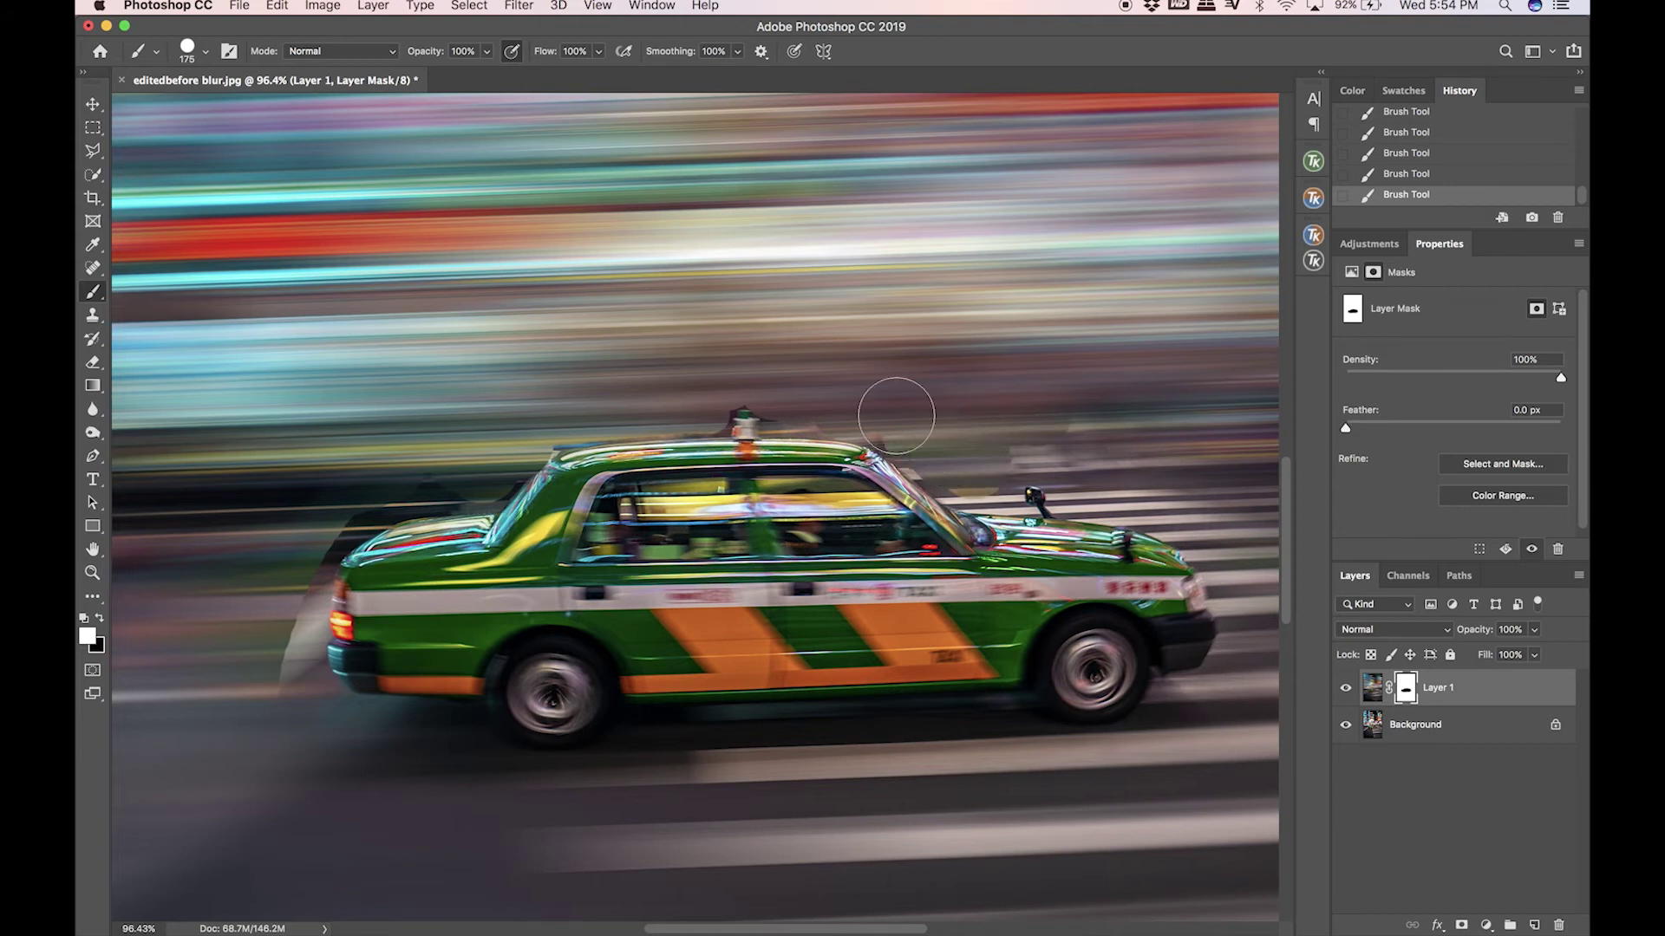
Paint white over the light ghost patch behind the taxi.
{"action": "scroll", "coordinate": [895, 416], "scroll_direction": "right", "scroll_amount": 6}
{"action": "scroll", "coordinate": [896, 415], "scroll_direction": "down", "scroll_amount": 2}
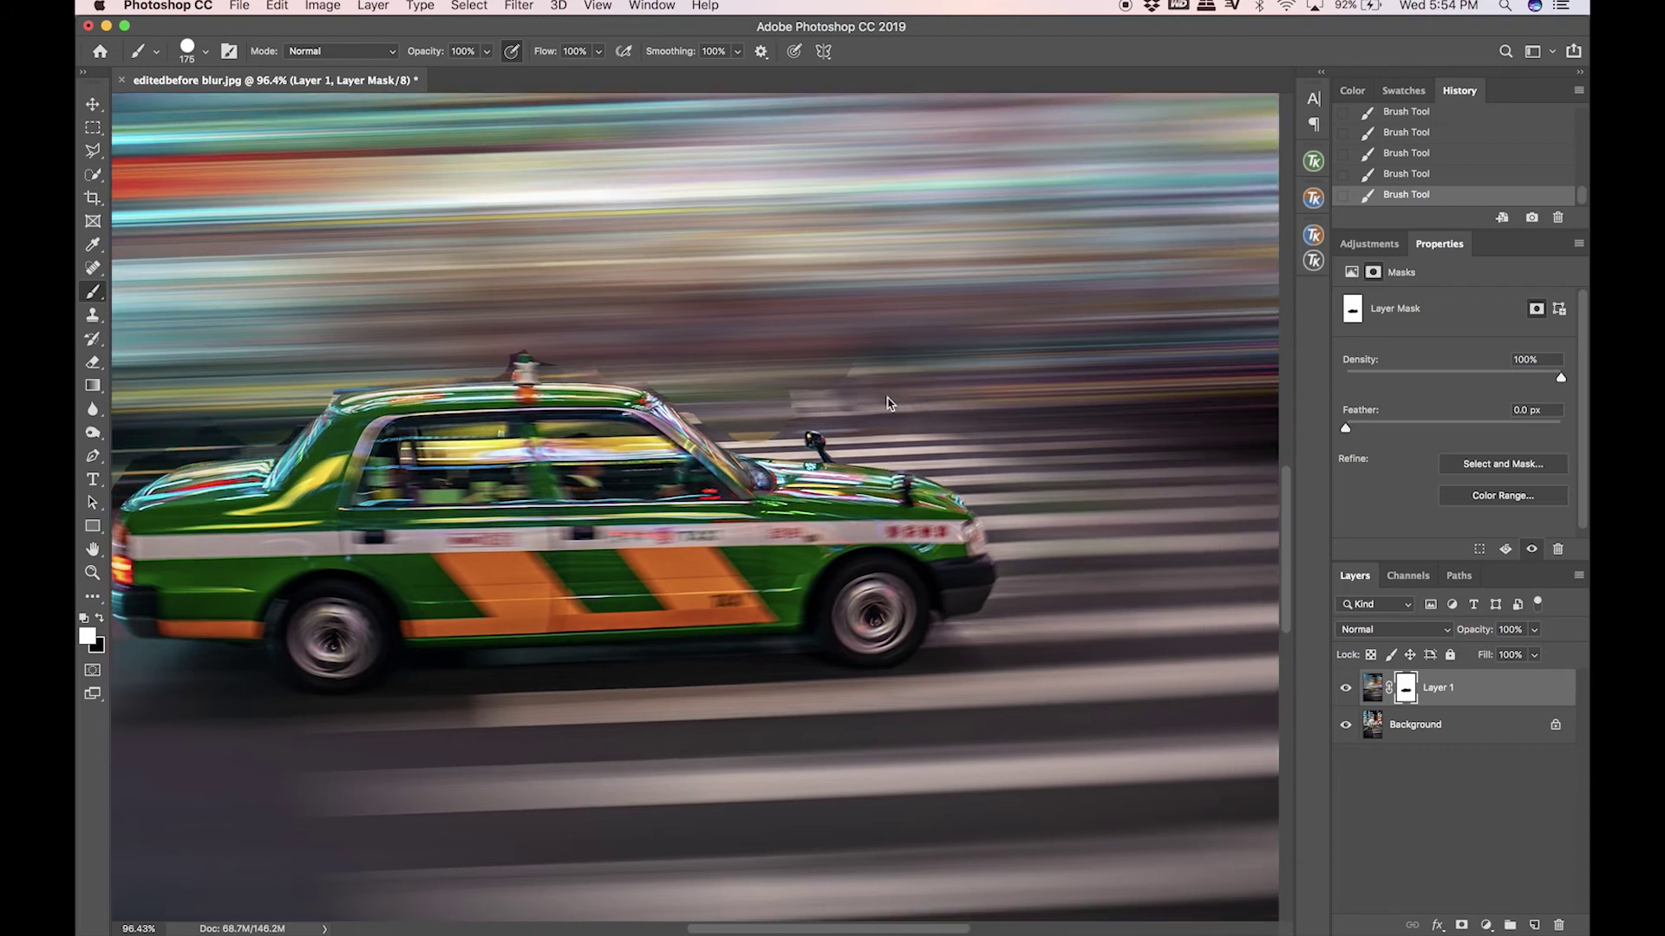
{"action": "mouse_move", "coordinate": [852, 398]}
{"action": "left_mouse_down"}
{"action": "mouse_move", "coordinate": [769, 368]}
{"action": "mouse_move", "coordinate": [784, 376]}
{"action": "left_mouse_up"}
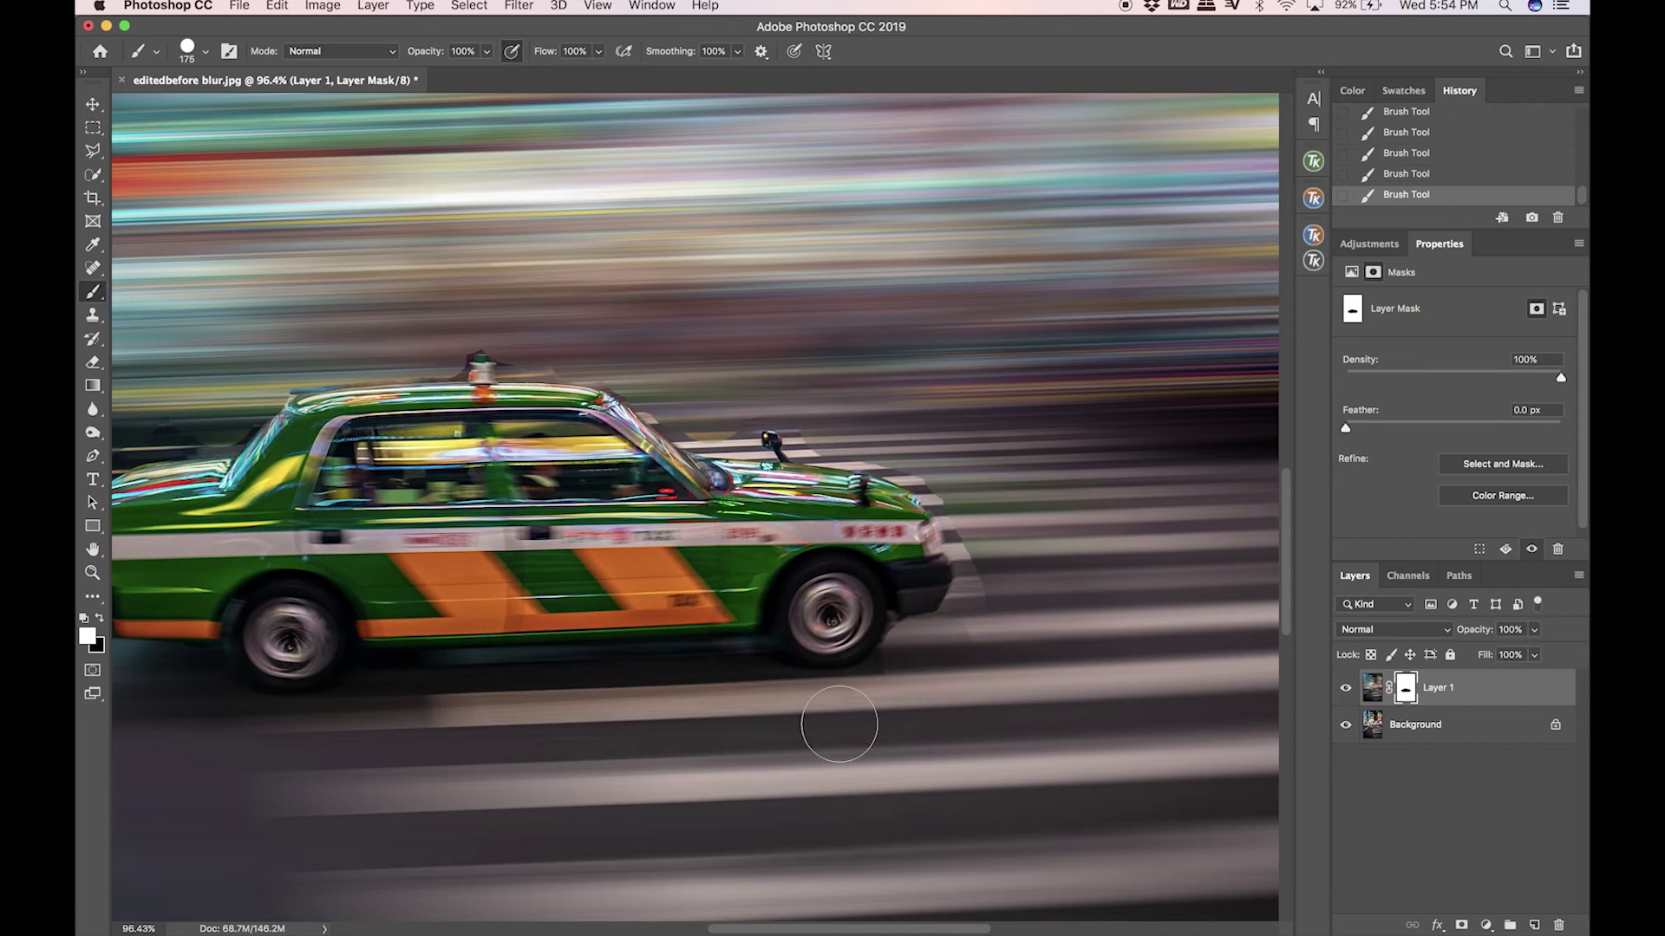
With a smaller brush, paint out the sharp crosswalk stripes along the hood and around the mirror.
{"action": "scroll", "coordinate": [789, 694], "scroll_direction": "left", "scroll_amount": 10}
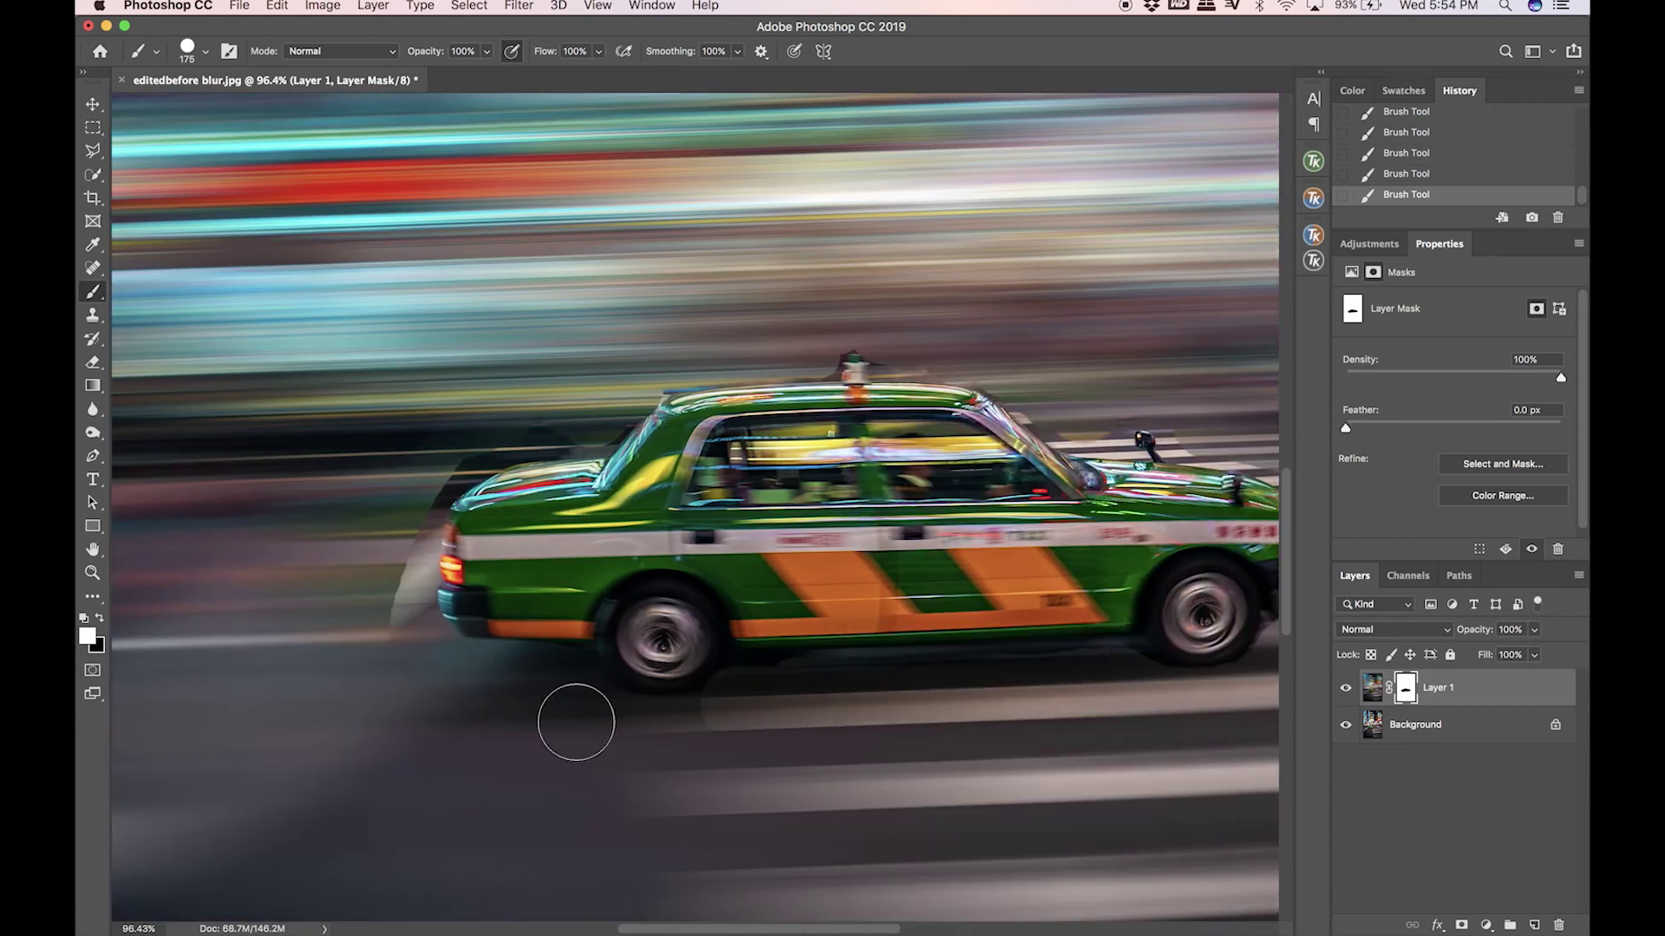
{"action": "key", "text": "bracketleft"}
{"action": "key", "text": "bracketleft"}
{"action": "key", "text": "bracketleft"}
{"action": "key", "text": "bracketleft"}
{"action": "key", "text": "bracketleft"}
{"action": "key", "text": "bracketleft"}
{"action": "key", "text": "bracketleft"}
{"action": "key", "text": "bracketleft"}
{"action": "scroll", "coordinate": [417, 473], "scroll_direction": "down", "scroll_amount": 5}
{"action": "scroll", "coordinate": [223, 490], "scroll_direction": "up", "scroll_amount": 8}
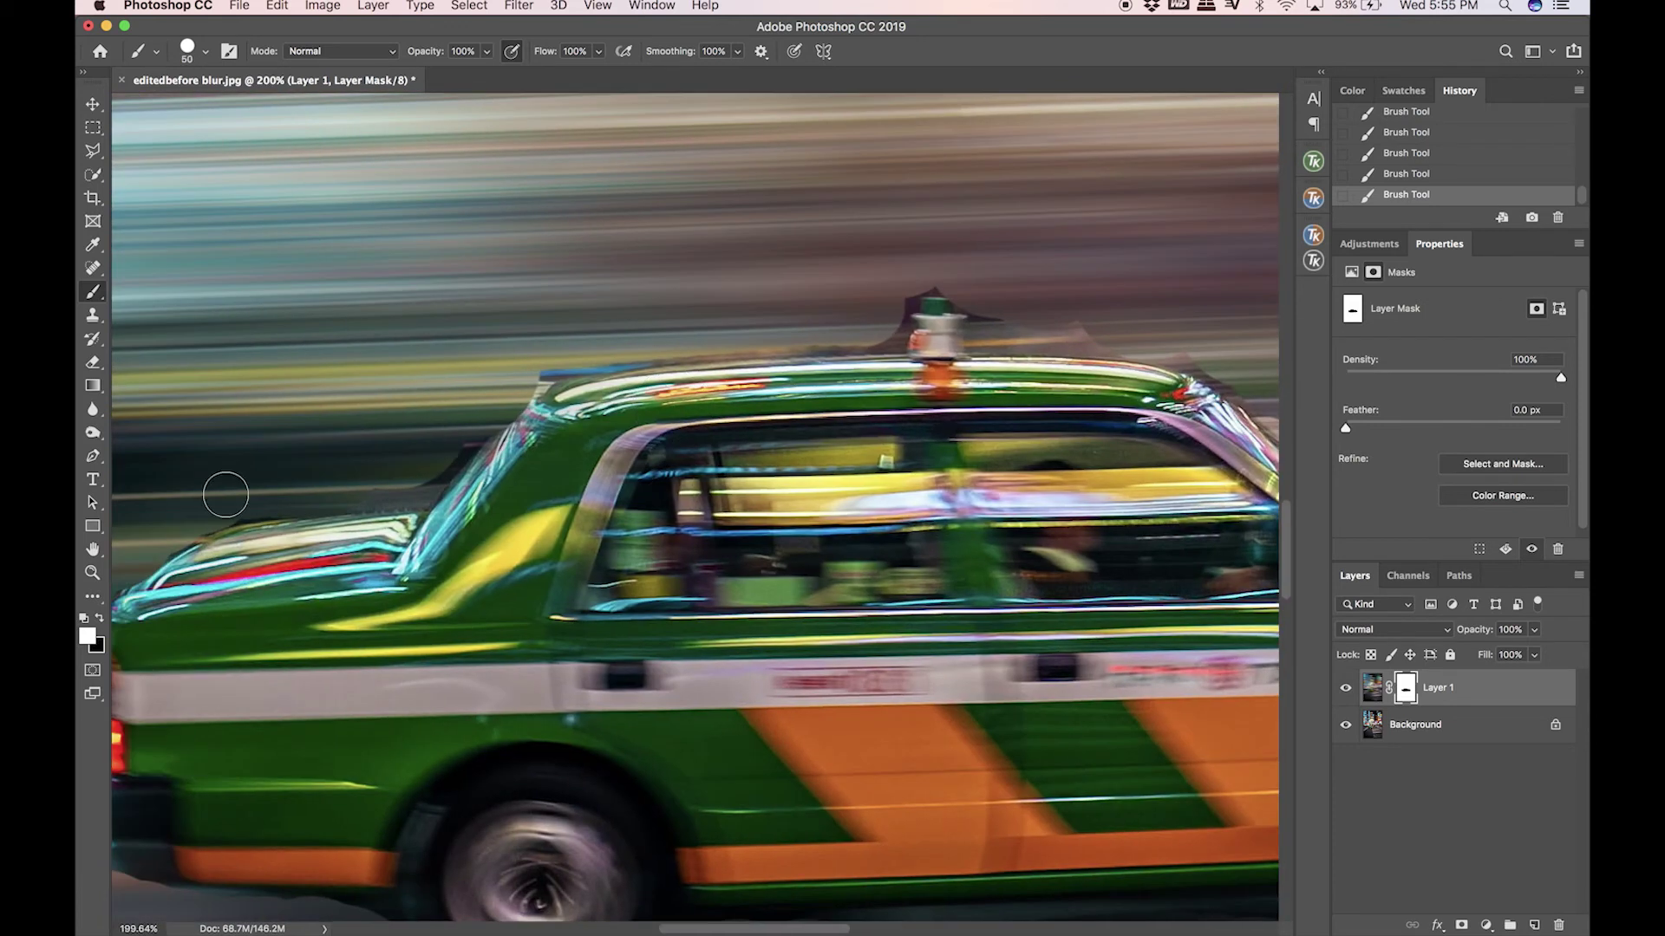
{"action": "scroll", "coordinate": [954, 338], "scroll_direction": "right", "scroll_amount": 15}
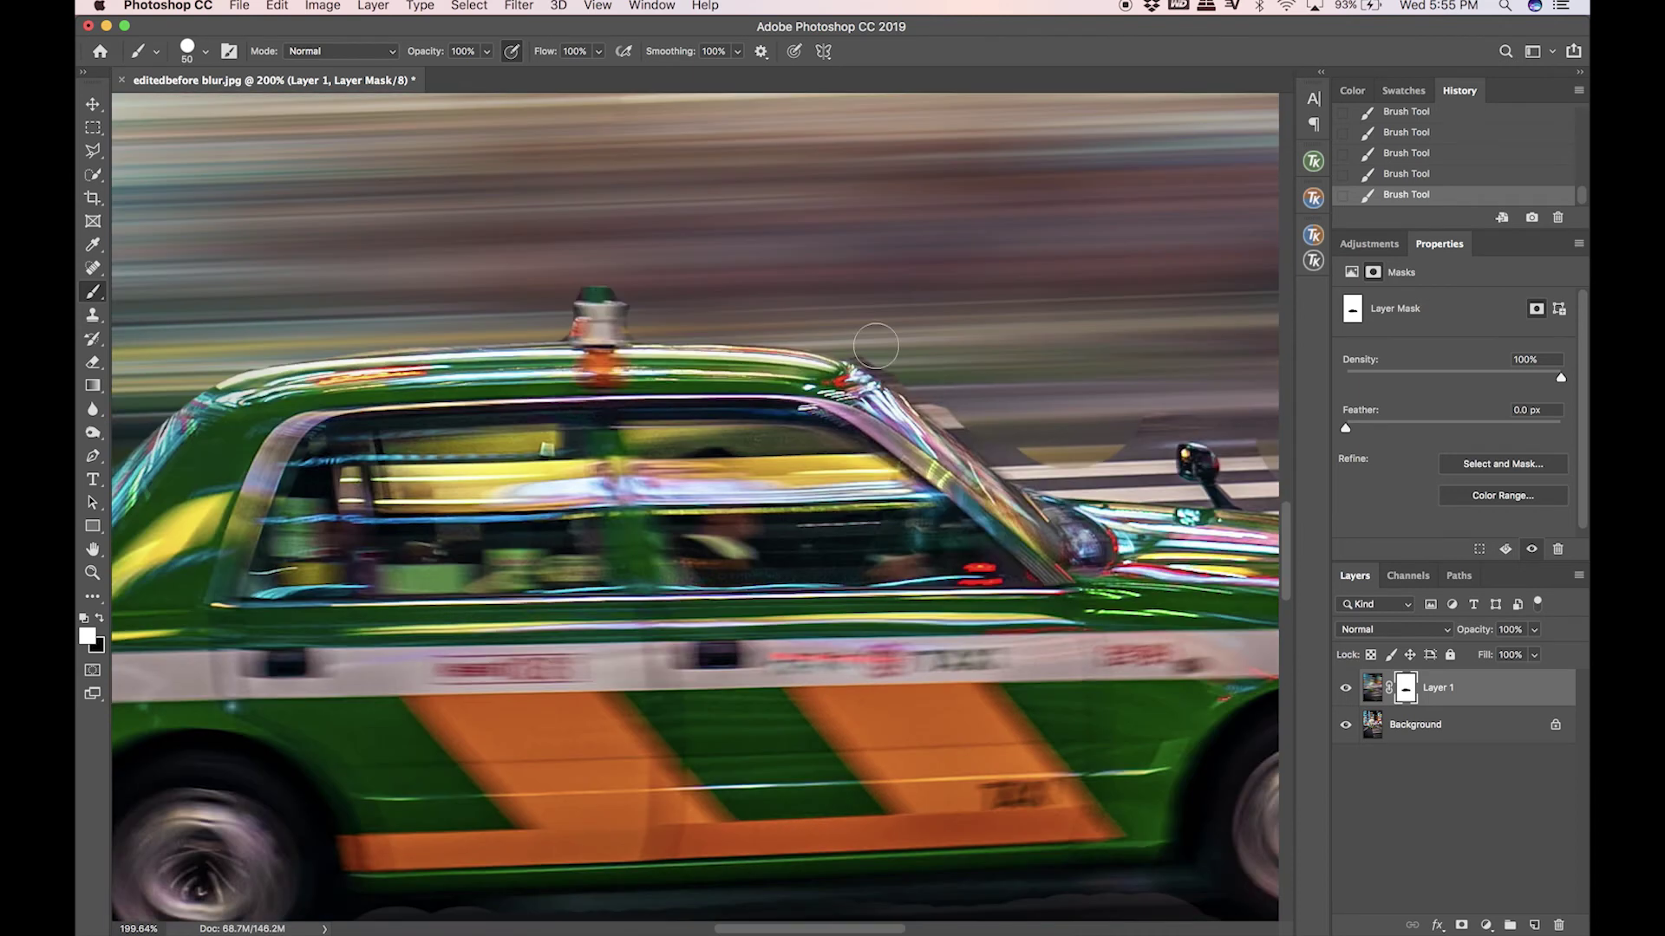
{"action": "left_click_drag", "start_coordinate": [779, 452], "coordinate": [642, 476]}
{"action": "key", "text": "bracketleft"}
{"action": "key", "text": "bracketleft"}
{"action": "left_click_drag", "start_coordinate": [859, 490], "coordinate": [946, 504]}
{"action": "scroll", "coordinate": [971, 607], "scroll_direction": "down", "scroll_amount": 6}
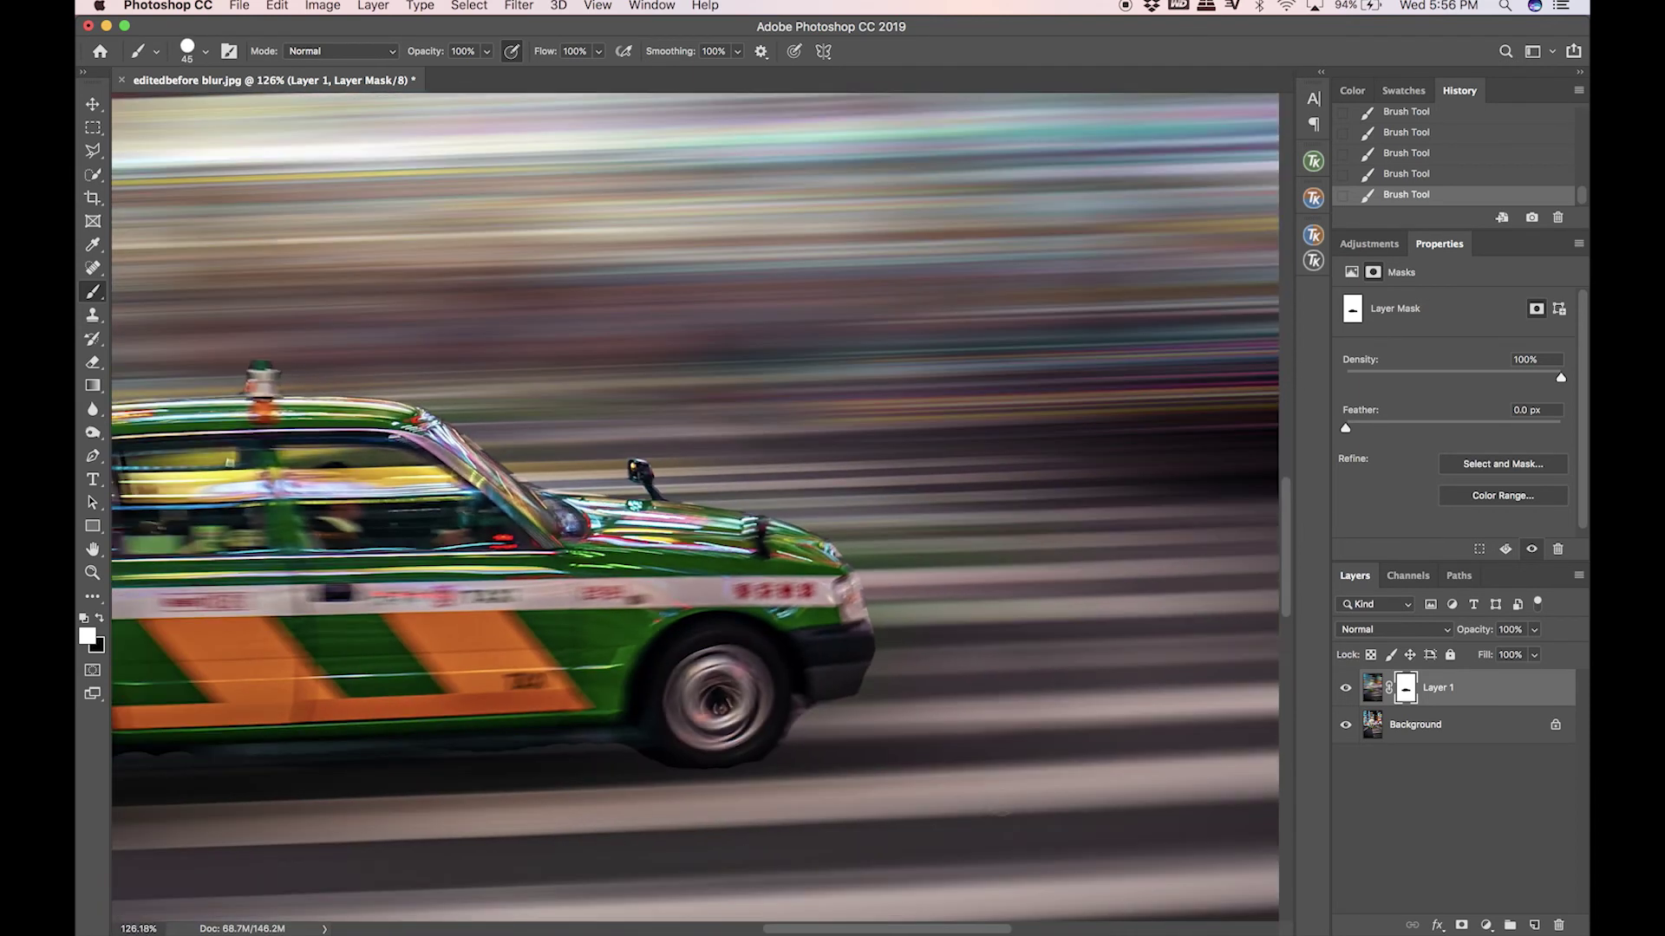
{"action": "scroll", "coordinate": [1002, 803], "scroll_direction": "down", "scroll_amount": 6}
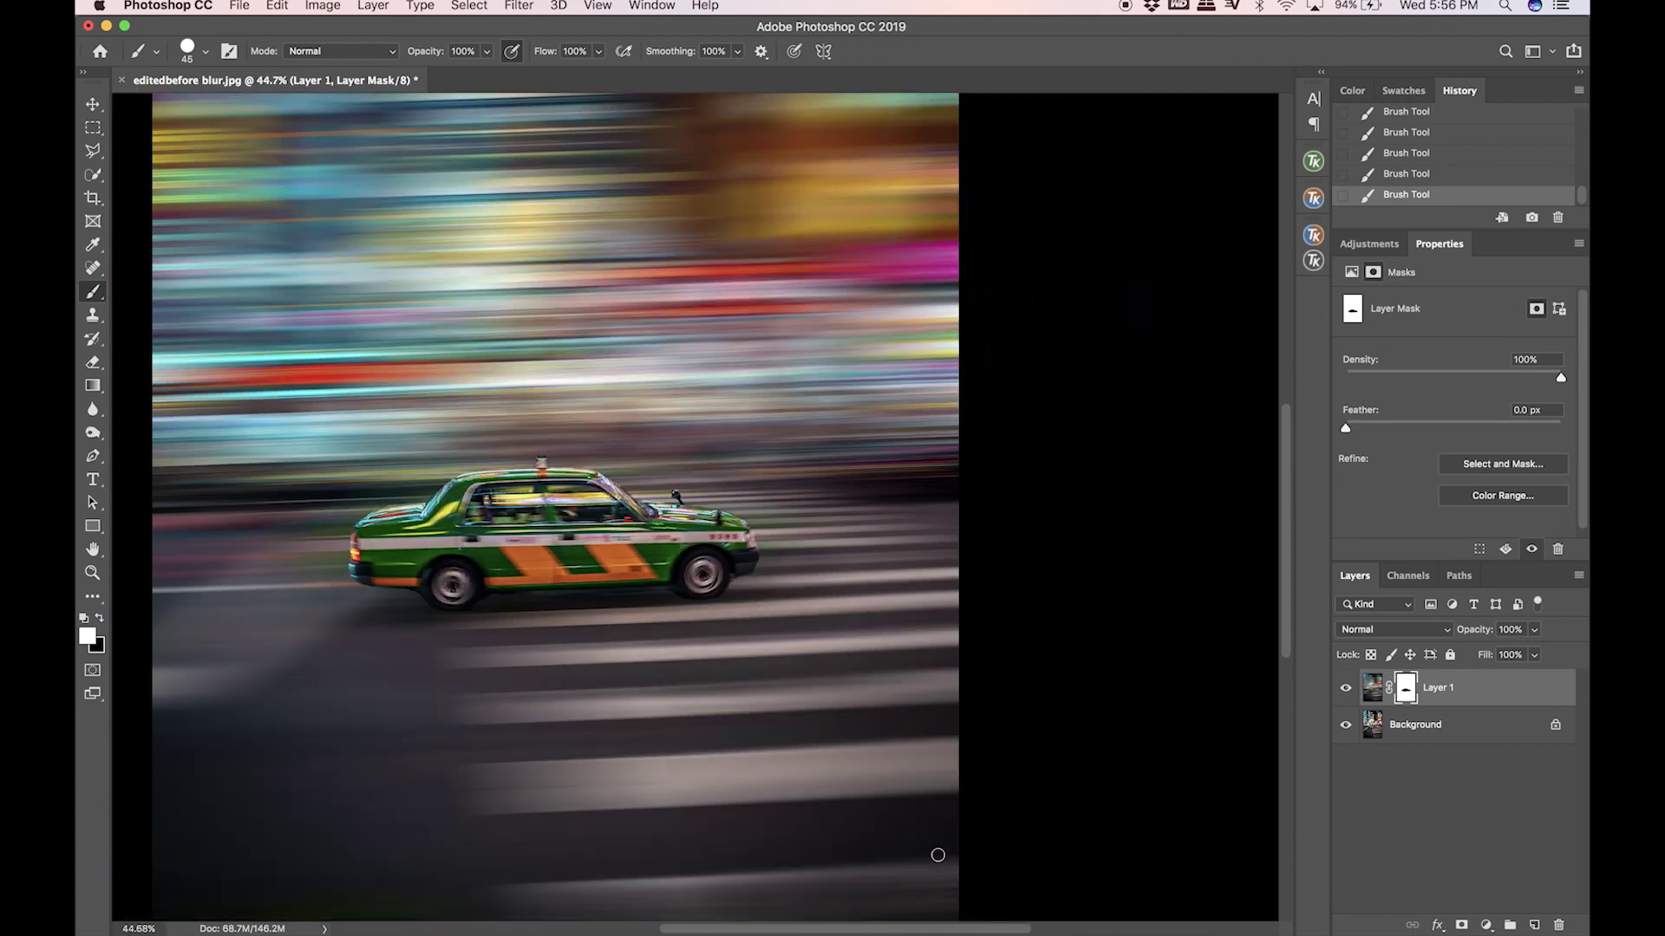
{"action": "scroll", "coordinate": [938, 855], "scroll_direction": "down", "scroll_amount": 1}
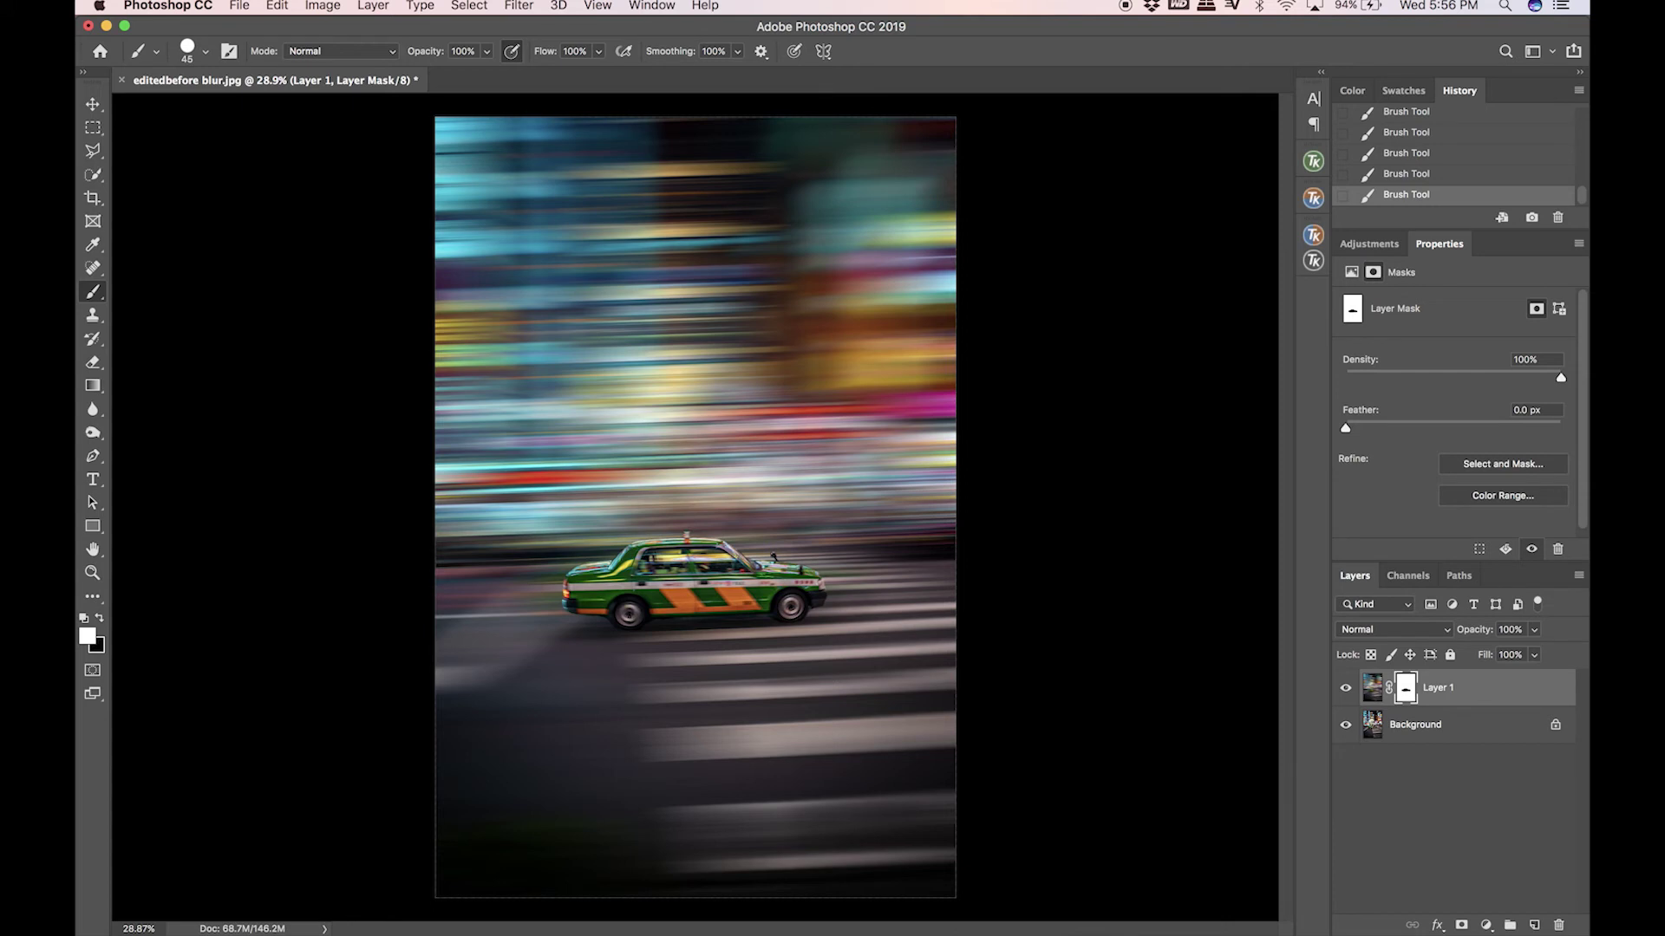
Toggle Layer 1's visibility several times to compare the blurred result with the sharp original.
{"action": "left_click", "coordinate": [1348, 689]}
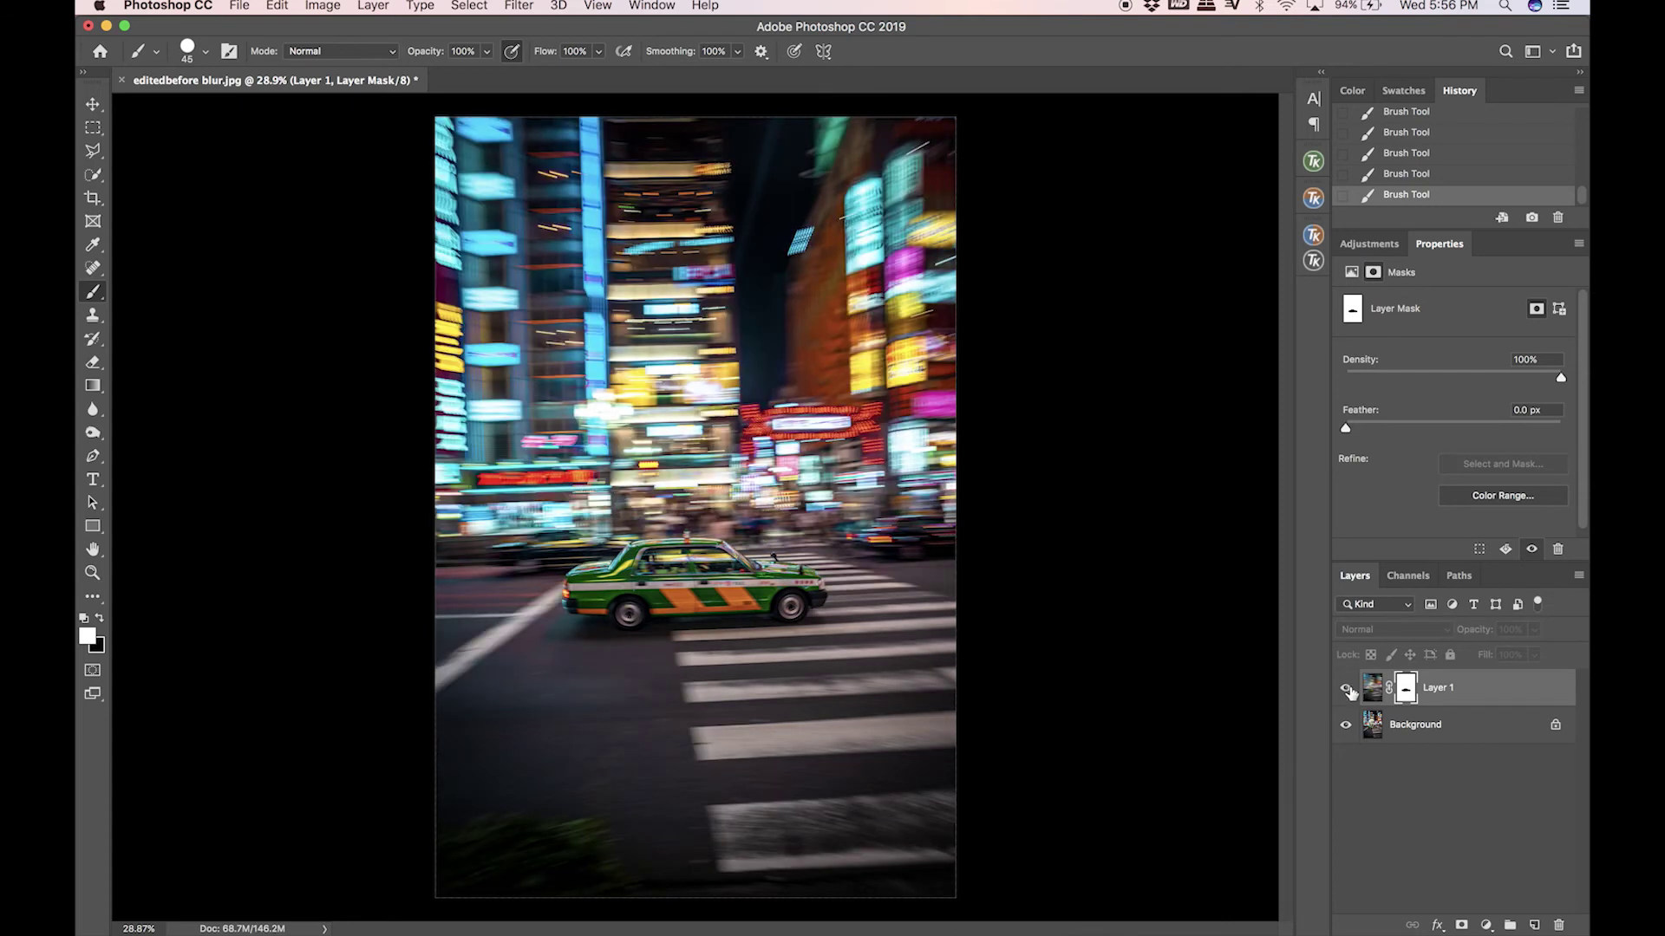
{"action": "left_click", "coordinate": [1348, 689]}
{"action": "left_click", "coordinate": [1348, 689]}
{"action": "left_click", "coordinate": [1349, 690]}
{"action": "left_click", "coordinate": [1348, 689]}
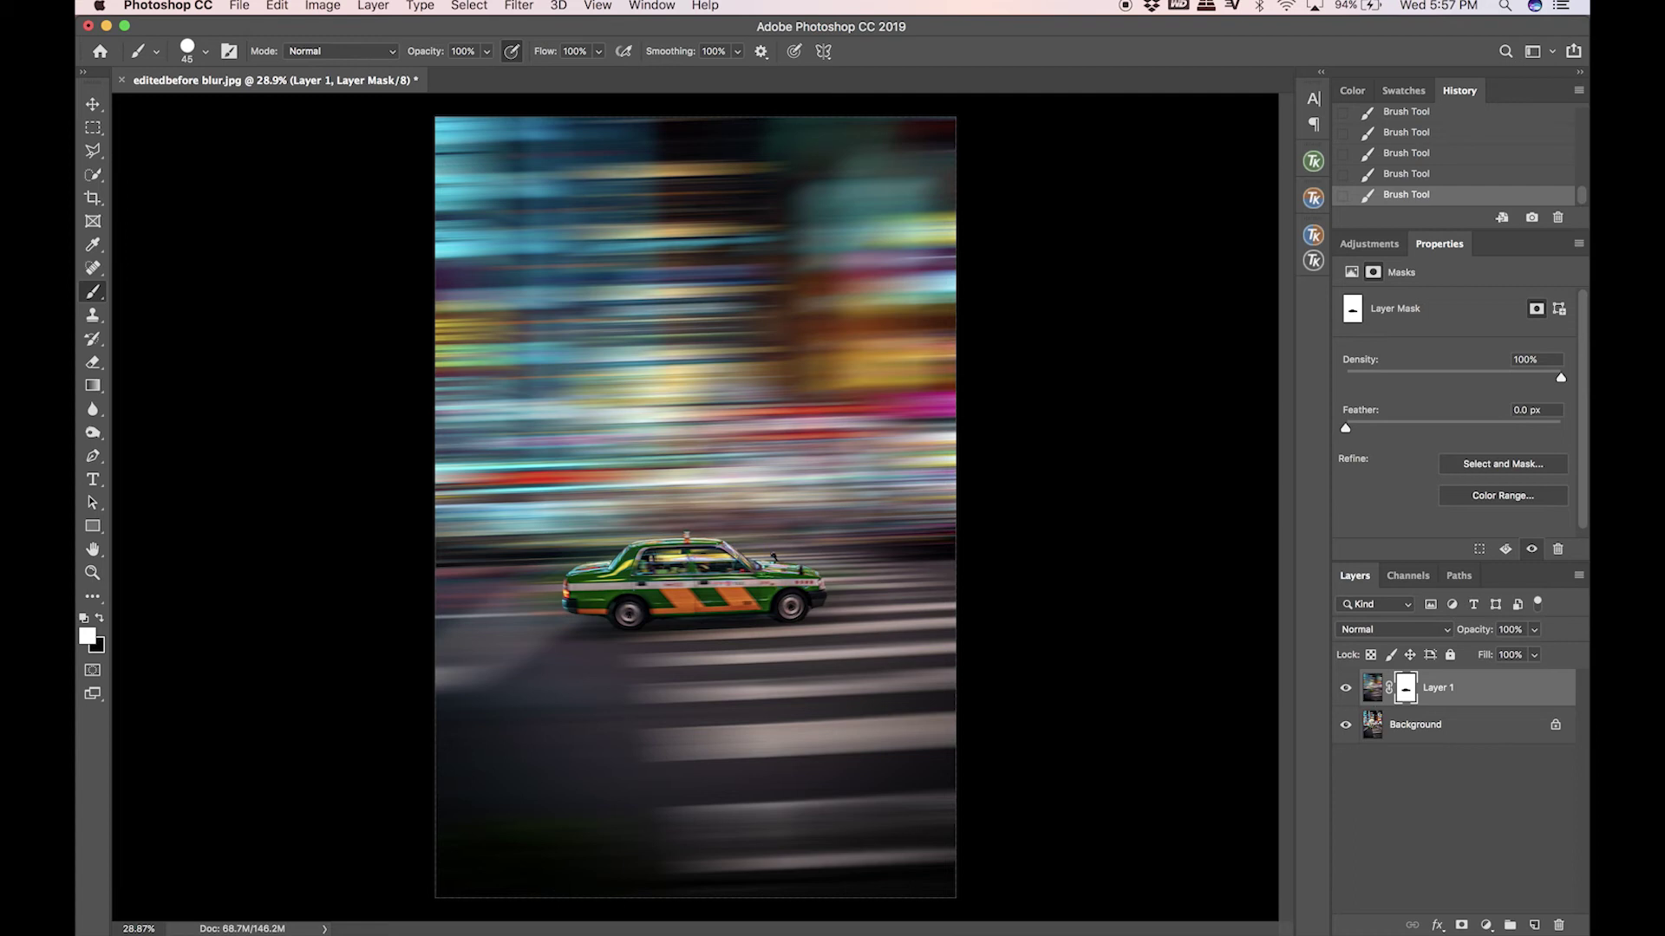
Set the brush to 20% opacity with the Soft Round preset.
{"action": "scroll", "coordinate": [697, 560], "scroll_direction": "up", "scroll_amount": 10}
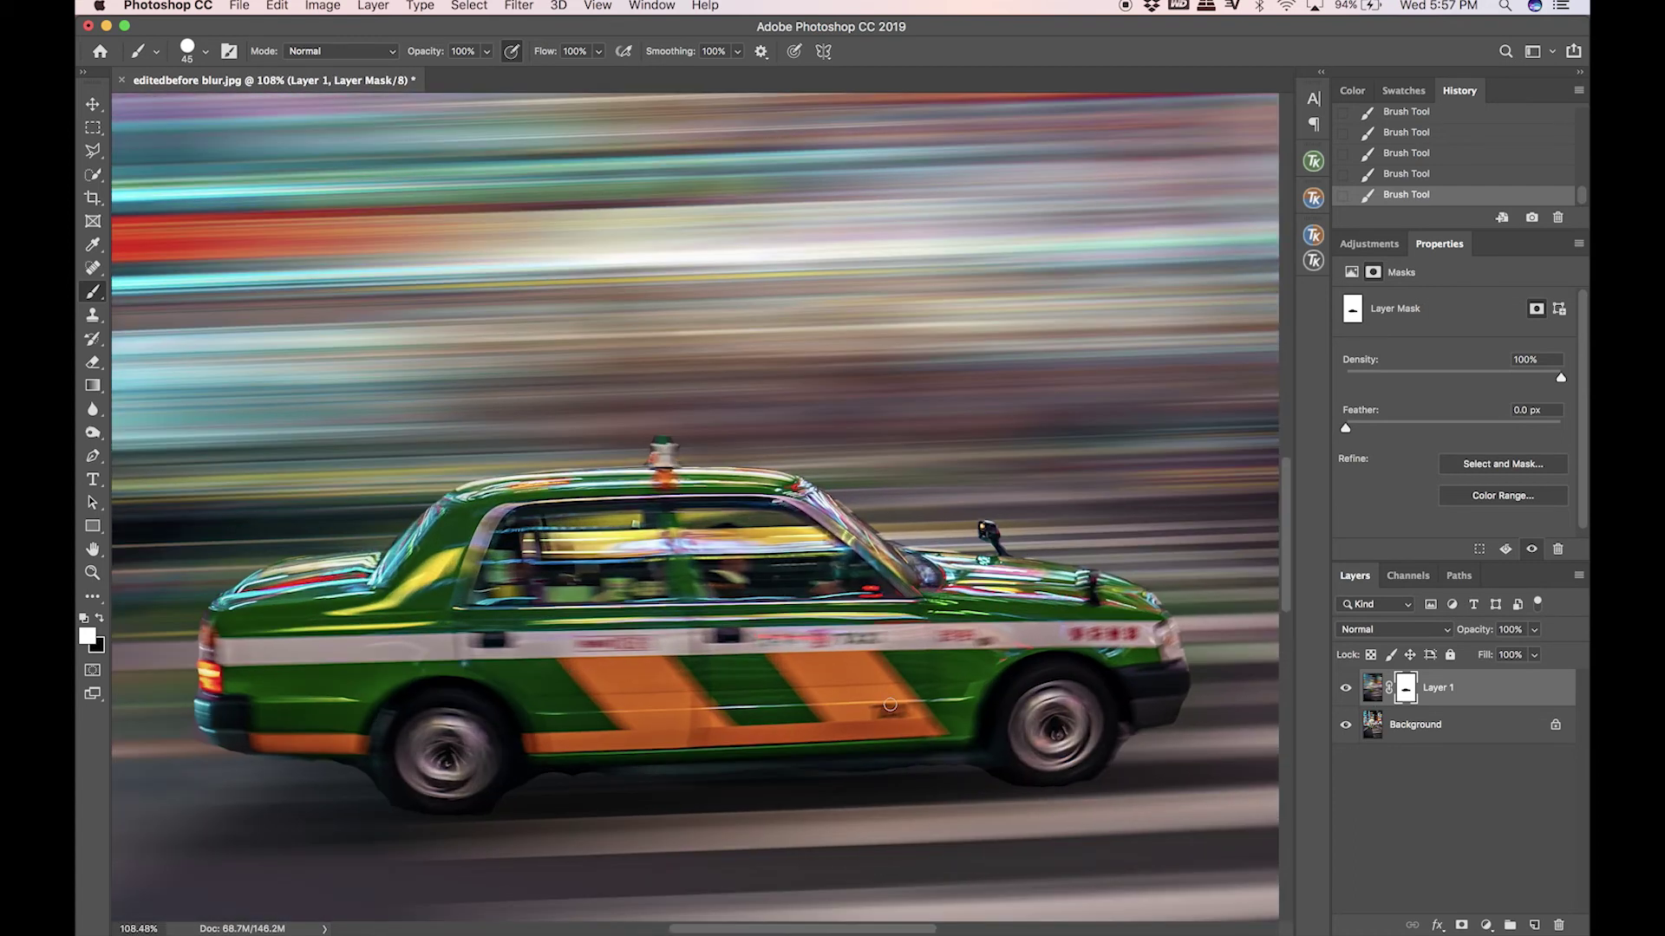
{"action": "scroll", "coordinate": [890, 705], "scroll_direction": "down", "scroll_amount": 3}
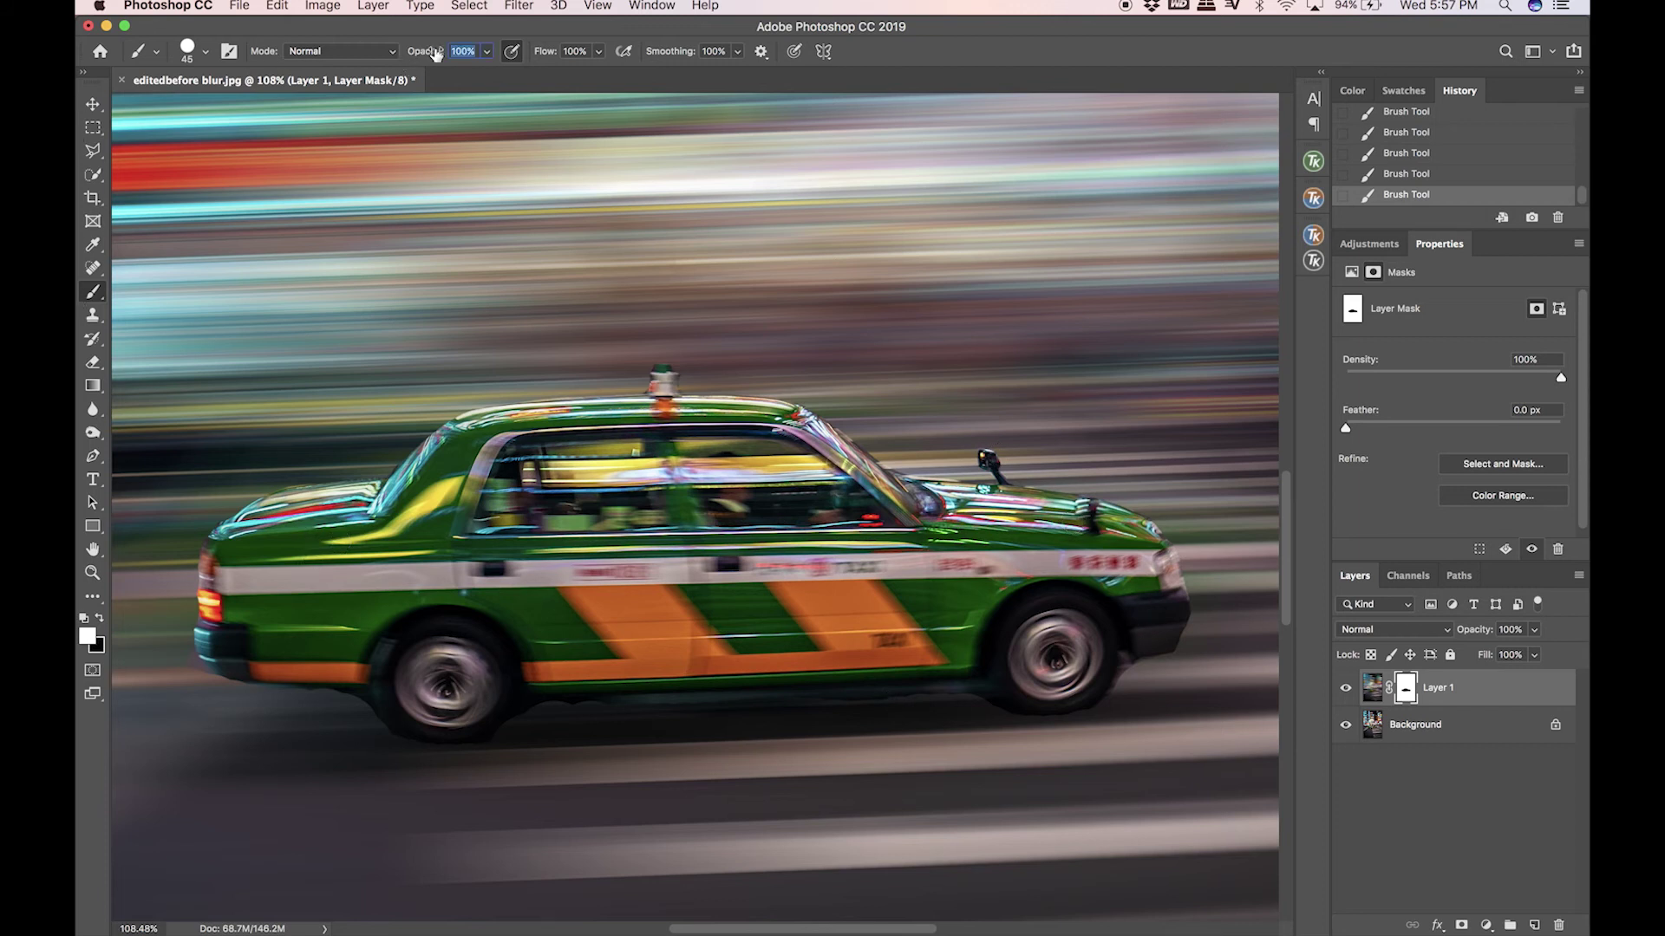
{"action": "key", "text": "Return"}
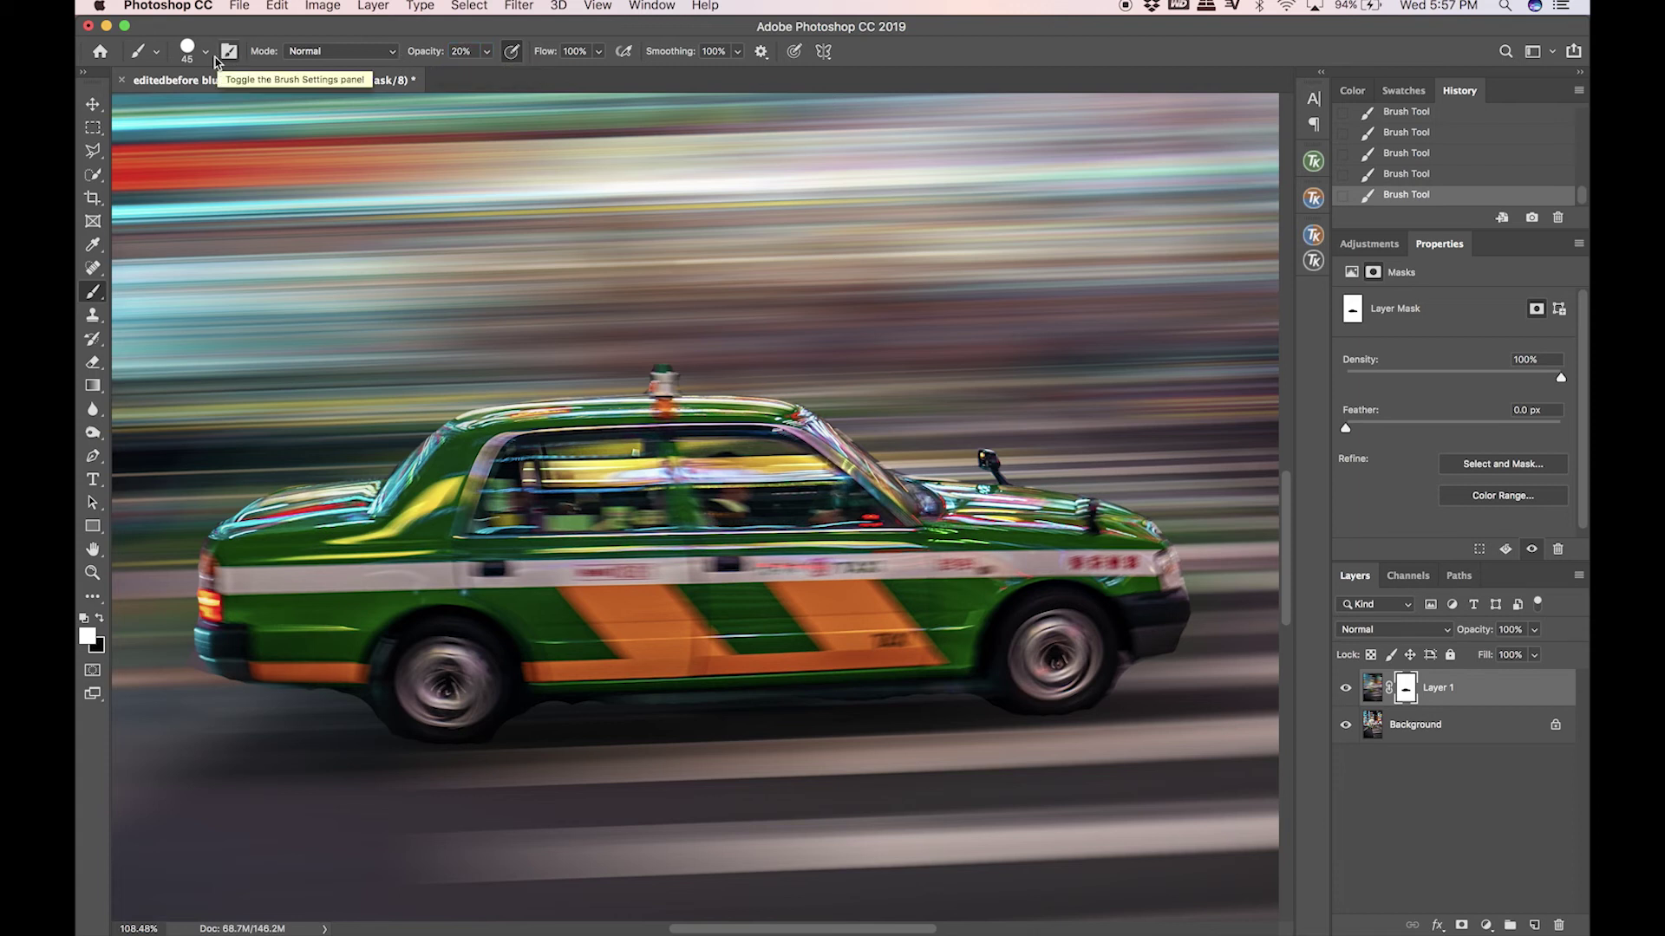
{"action": "left_click", "coordinate": [206, 52]}
{"action": "left_click", "coordinate": [180, 239]}
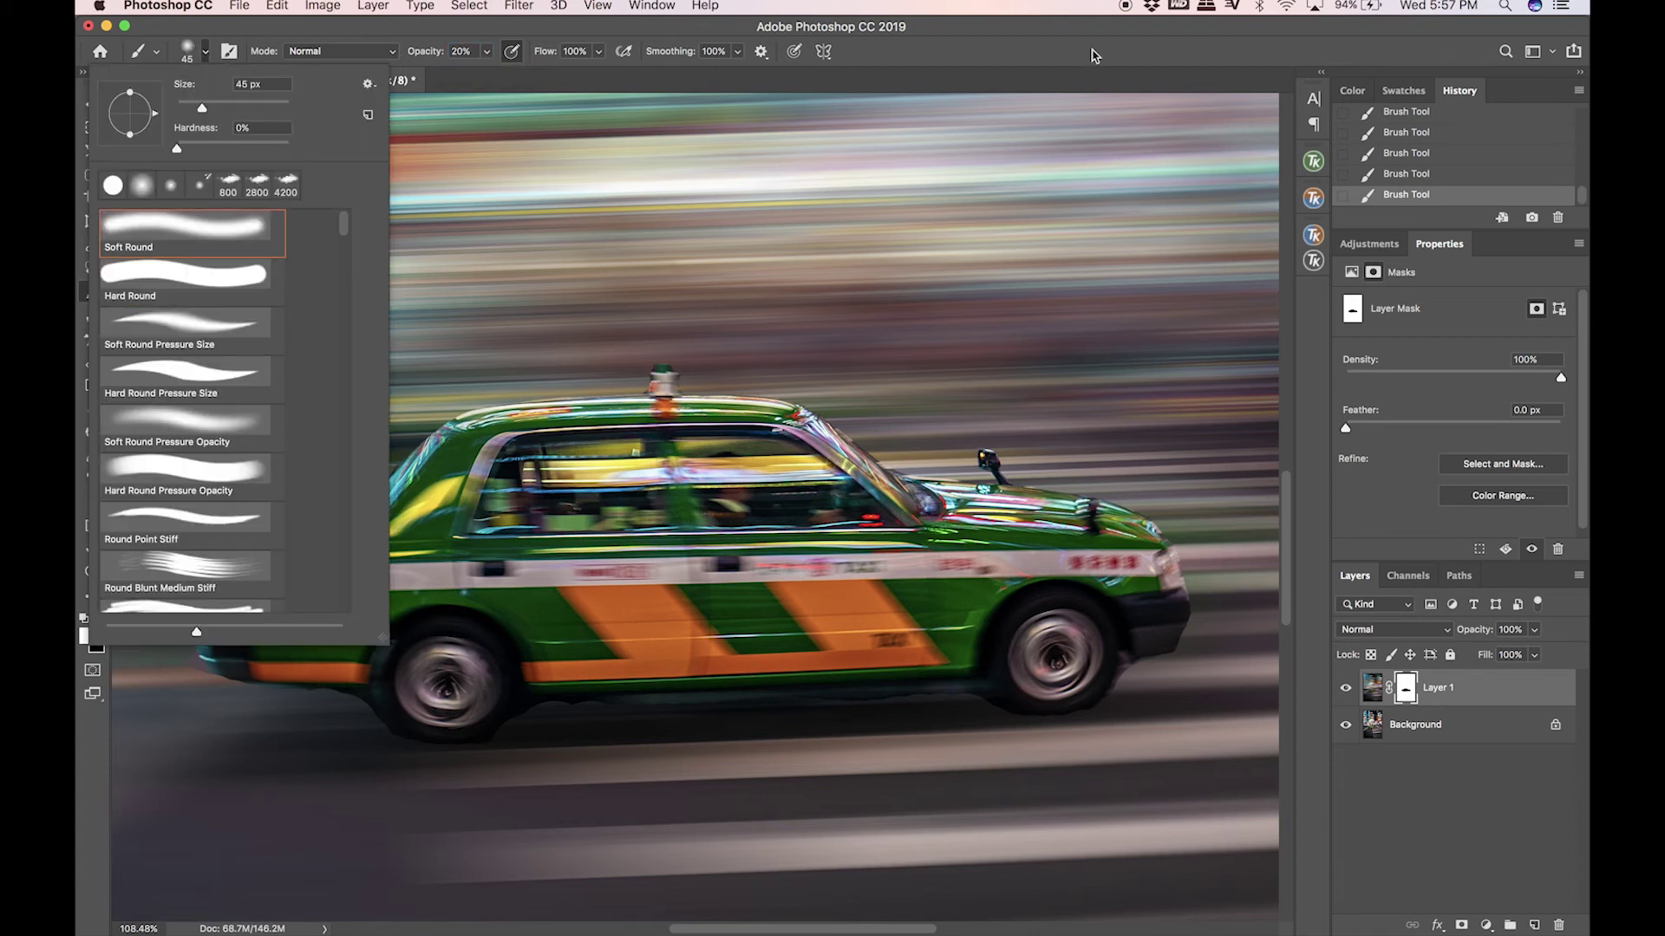
{"action": "left_click", "coordinate": [1021, 61]}
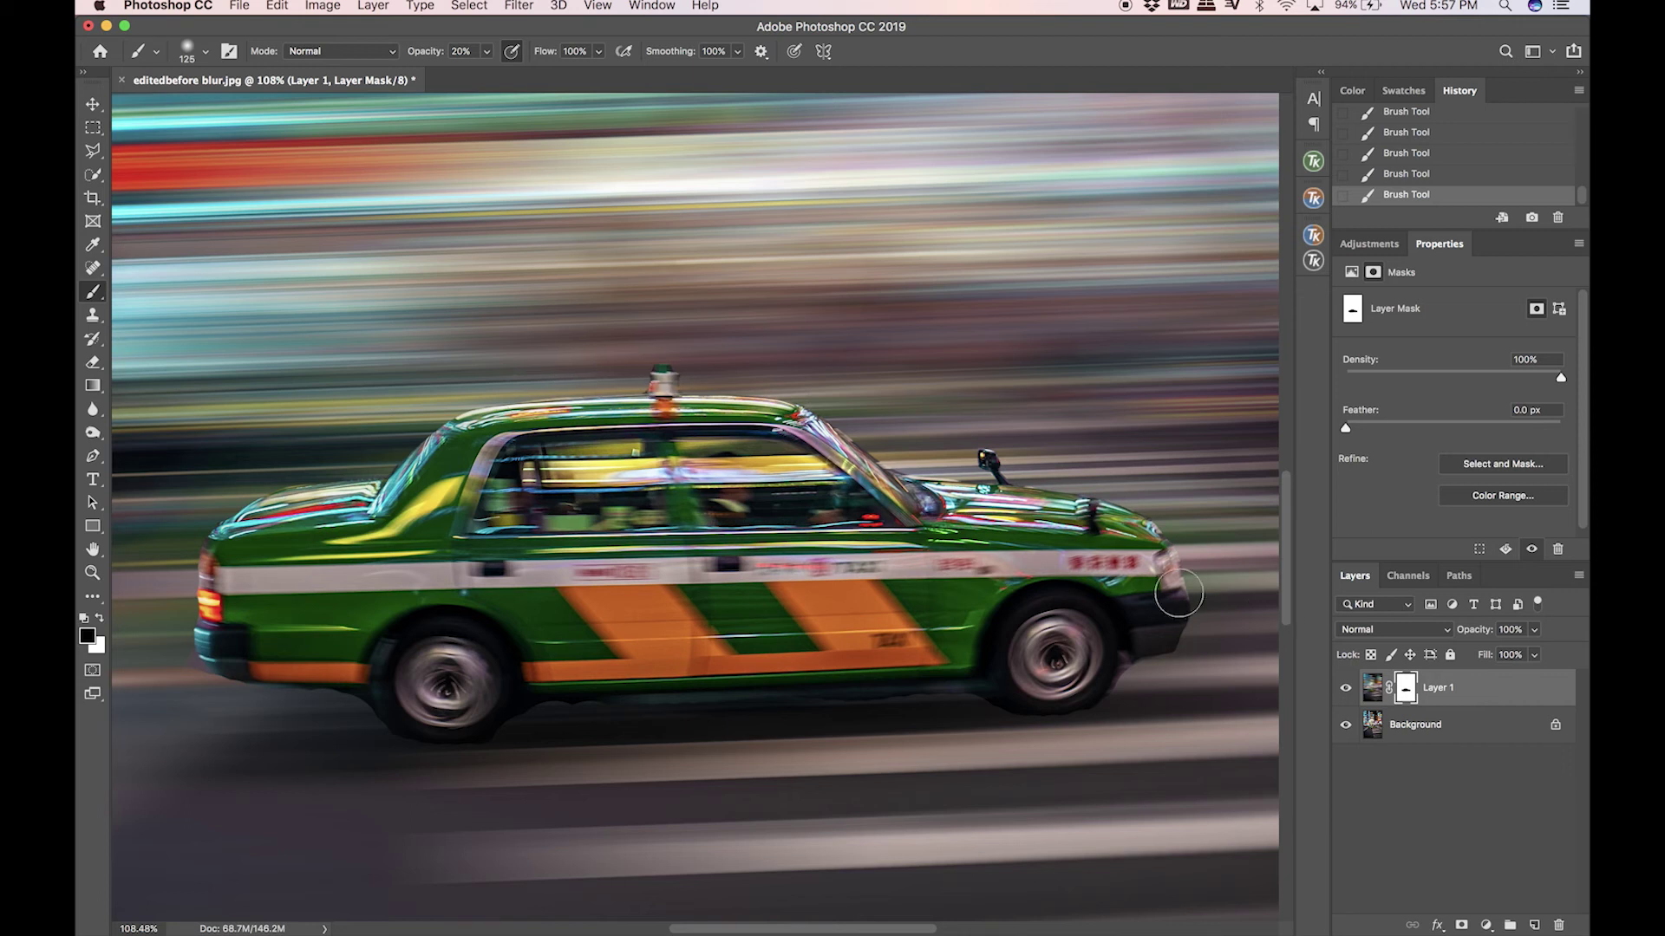
Paint white on Layer 1's mask around the taxi with a soft brush resized to 150 pixels.
{"action": "scroll", "coordinate": [1096, 639], "scroll_direction": "down", "scroll_amount": 1}
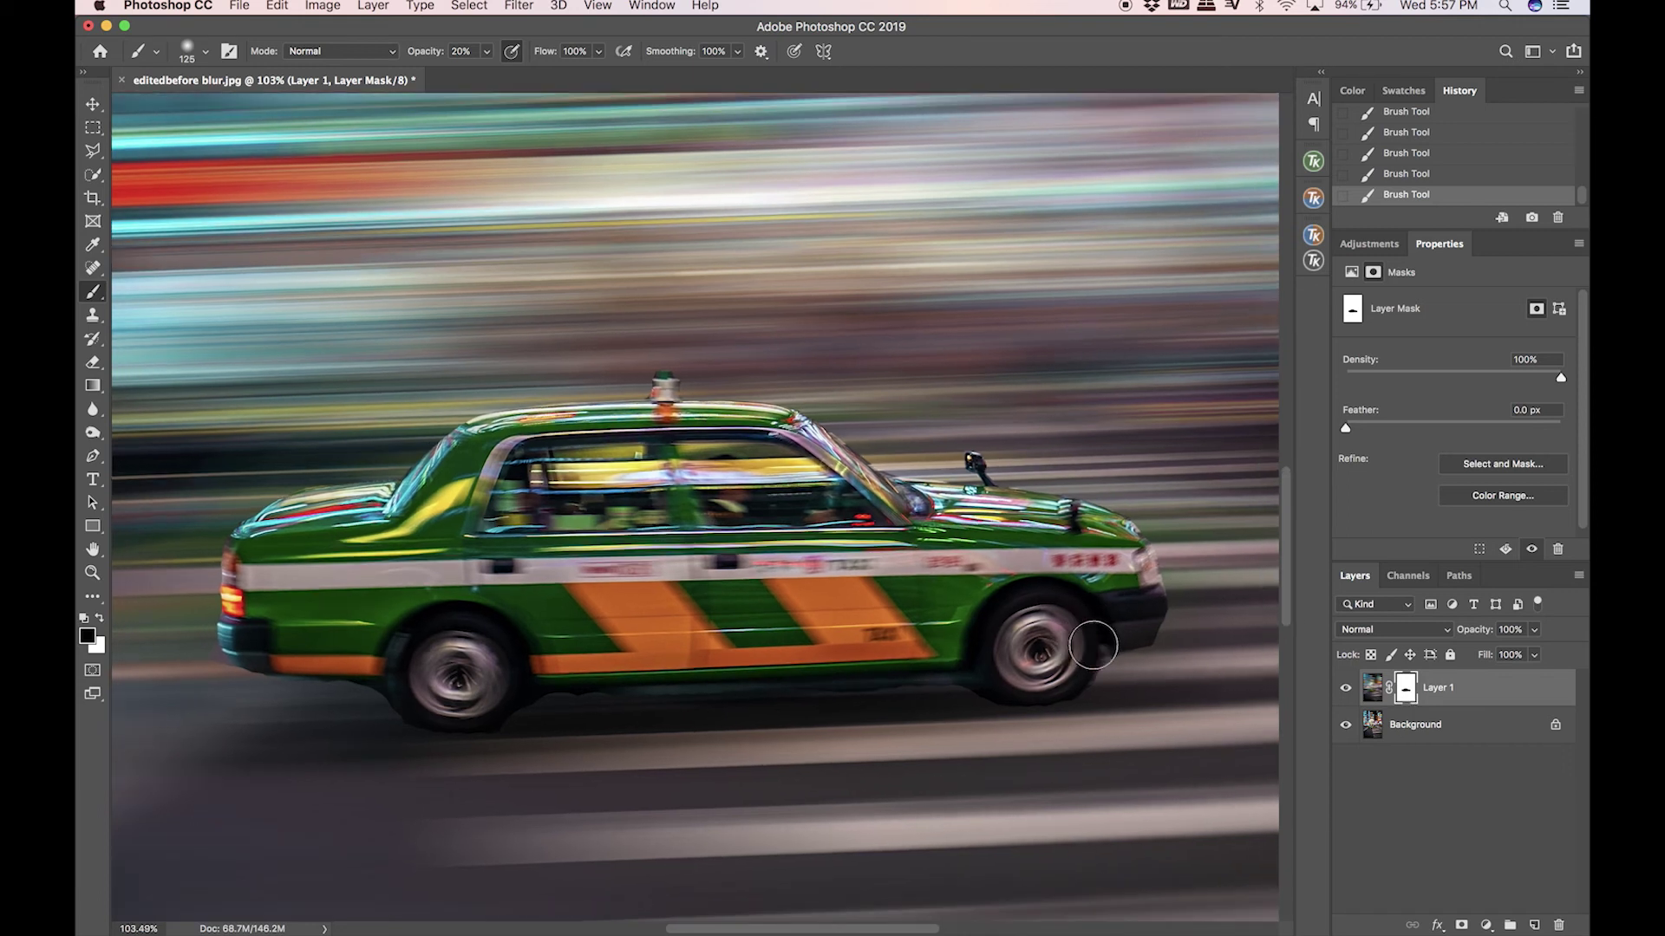
{"action": "key", "text": "bracketright"}
{"action": "key", "text": "bracketright"}
{"action": "key", "text": "bracketright"}
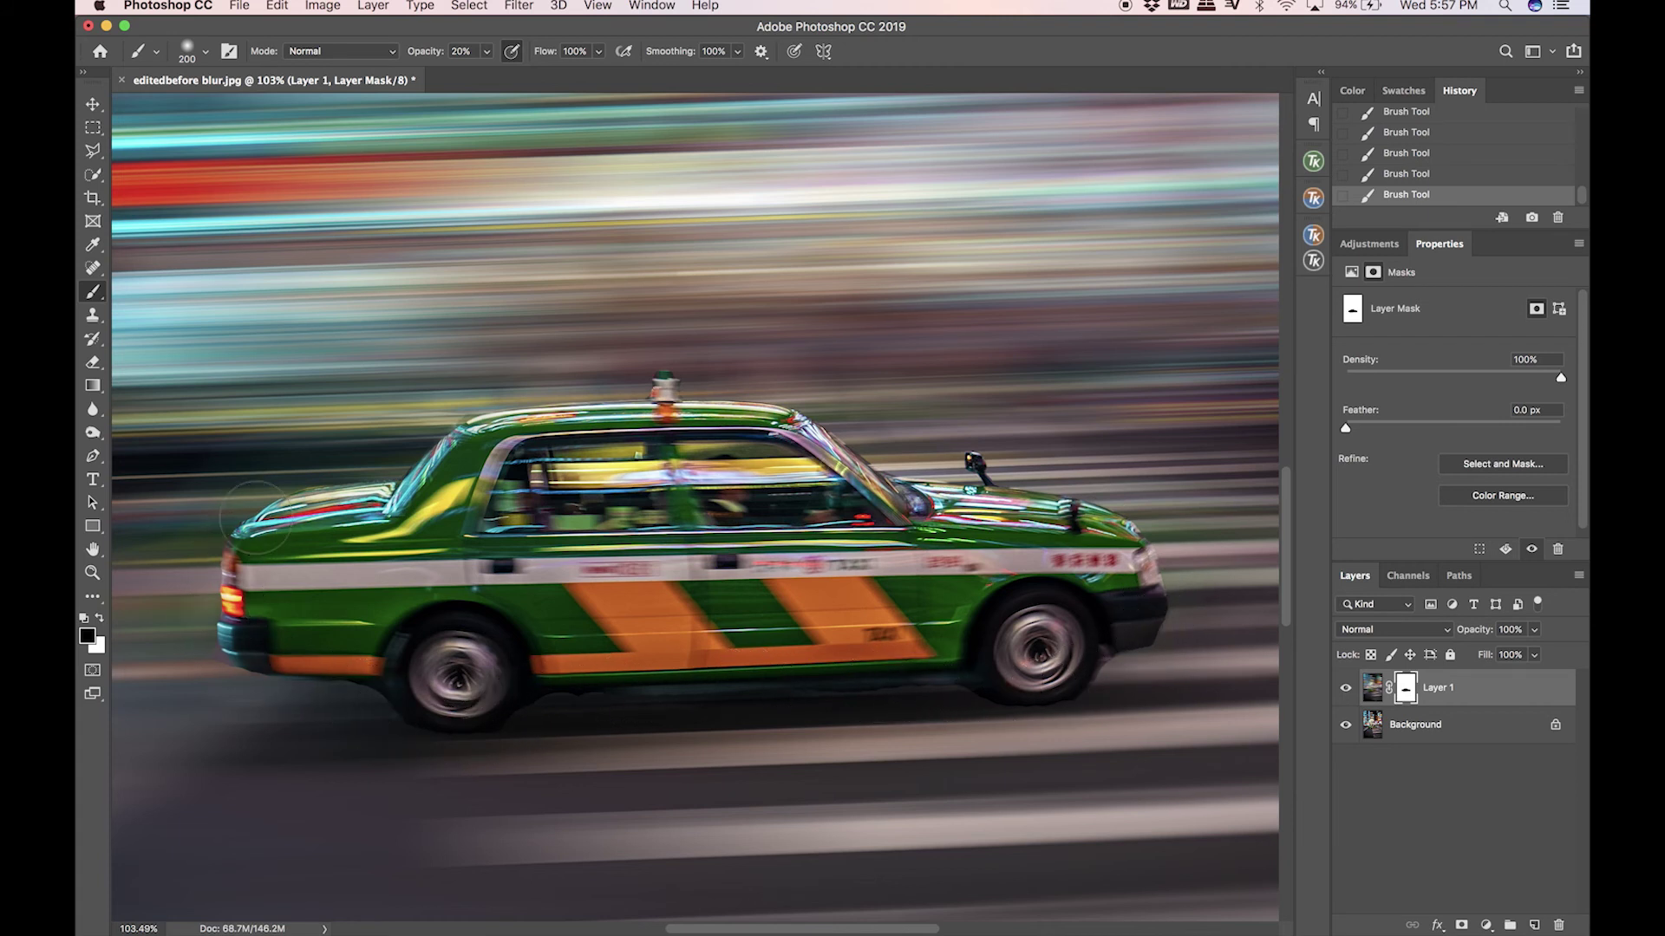
{"action": "key", "text": "x"}
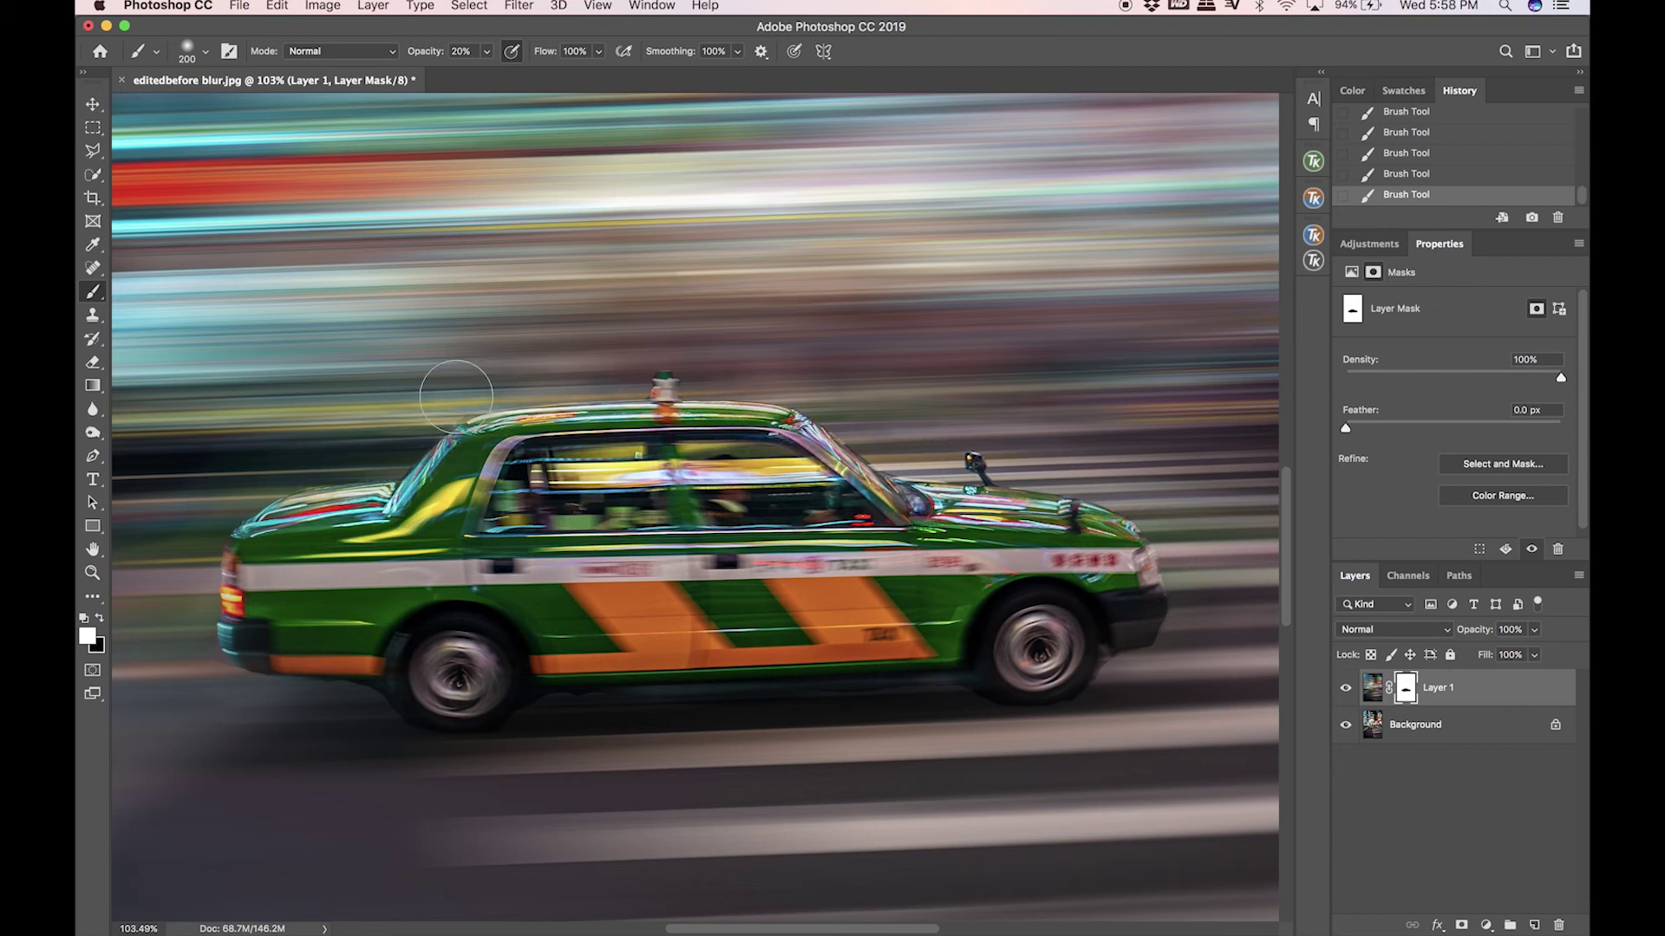
{"action": "key", "text": "bracketleft"}
{"action": "key", "text": "bracketleft"}
{"action": "key", "text": "bracketleft"}
{"action": "key", "text": "bracketright"}
{"action": "key", "text": "bracketright"}
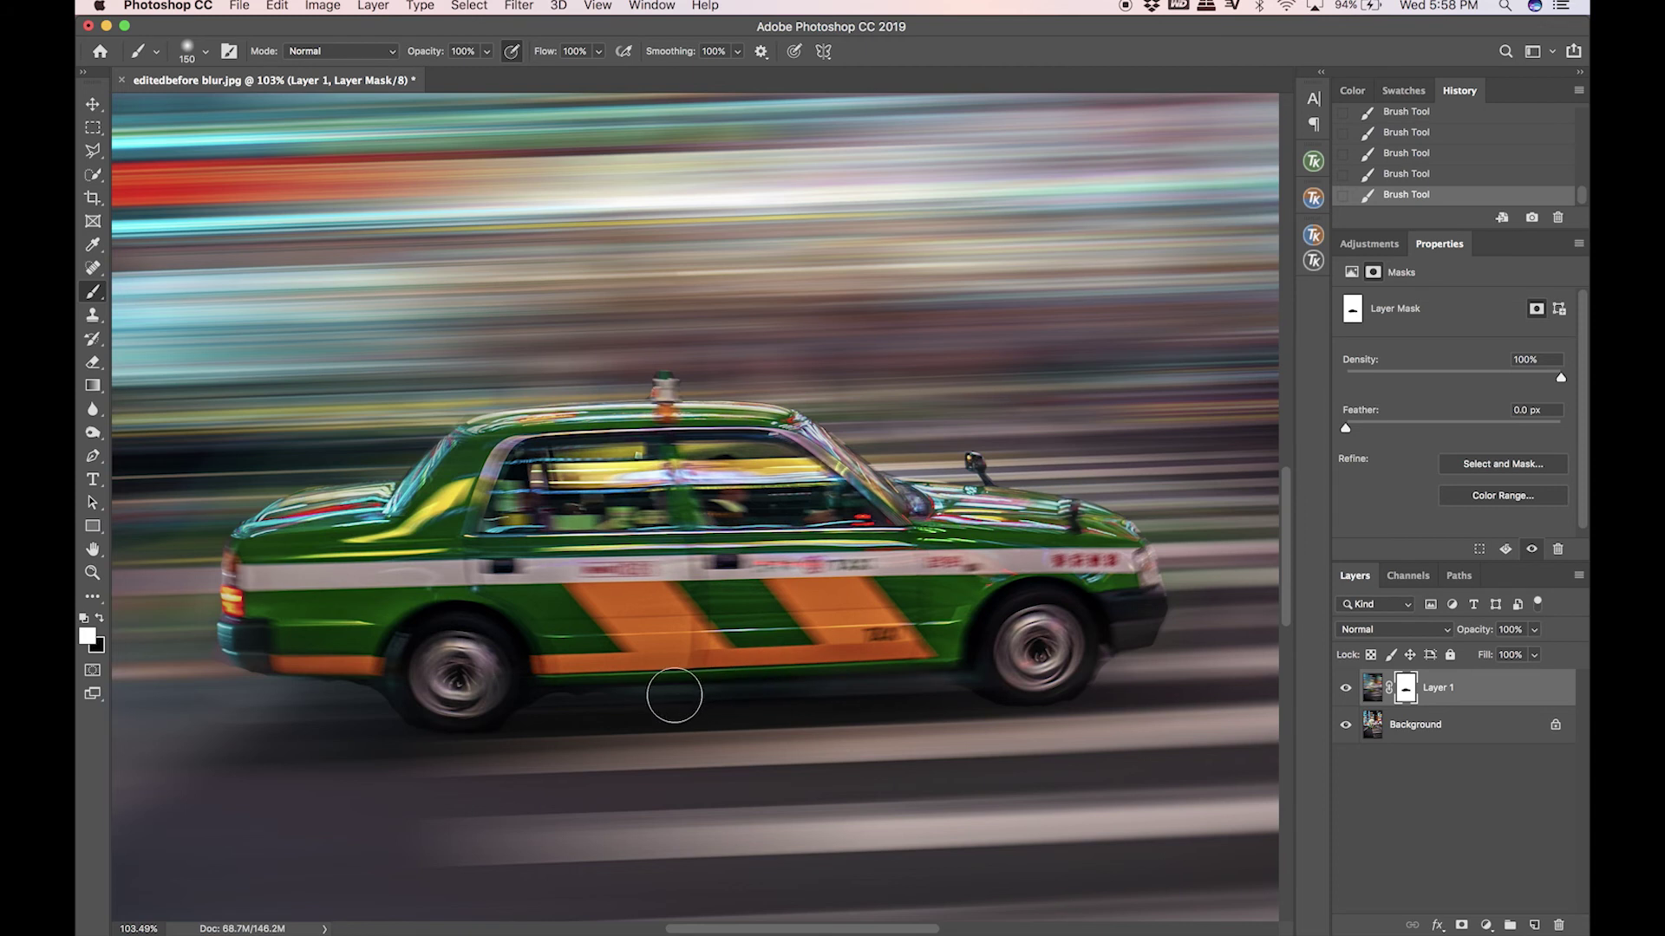
Compare the latest mask strokes around the wheels and rear with undo and redo, keeping them.
{"action": "key", "text": "super+z"}
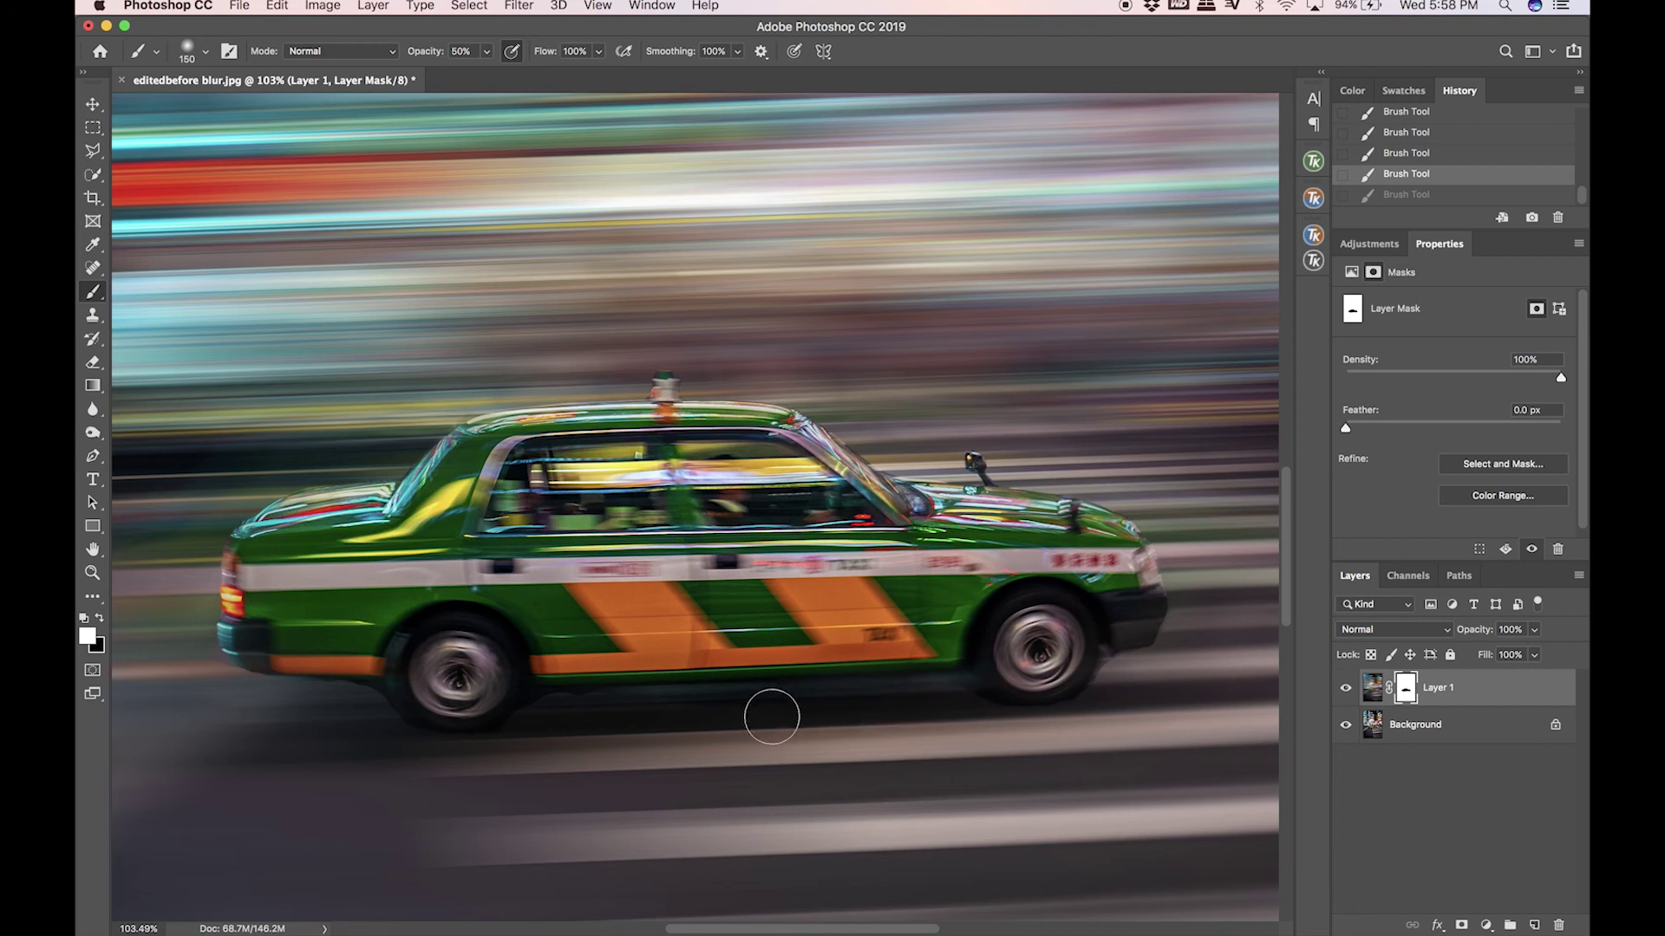
{"action": "key", "text": "super+shift+z"}
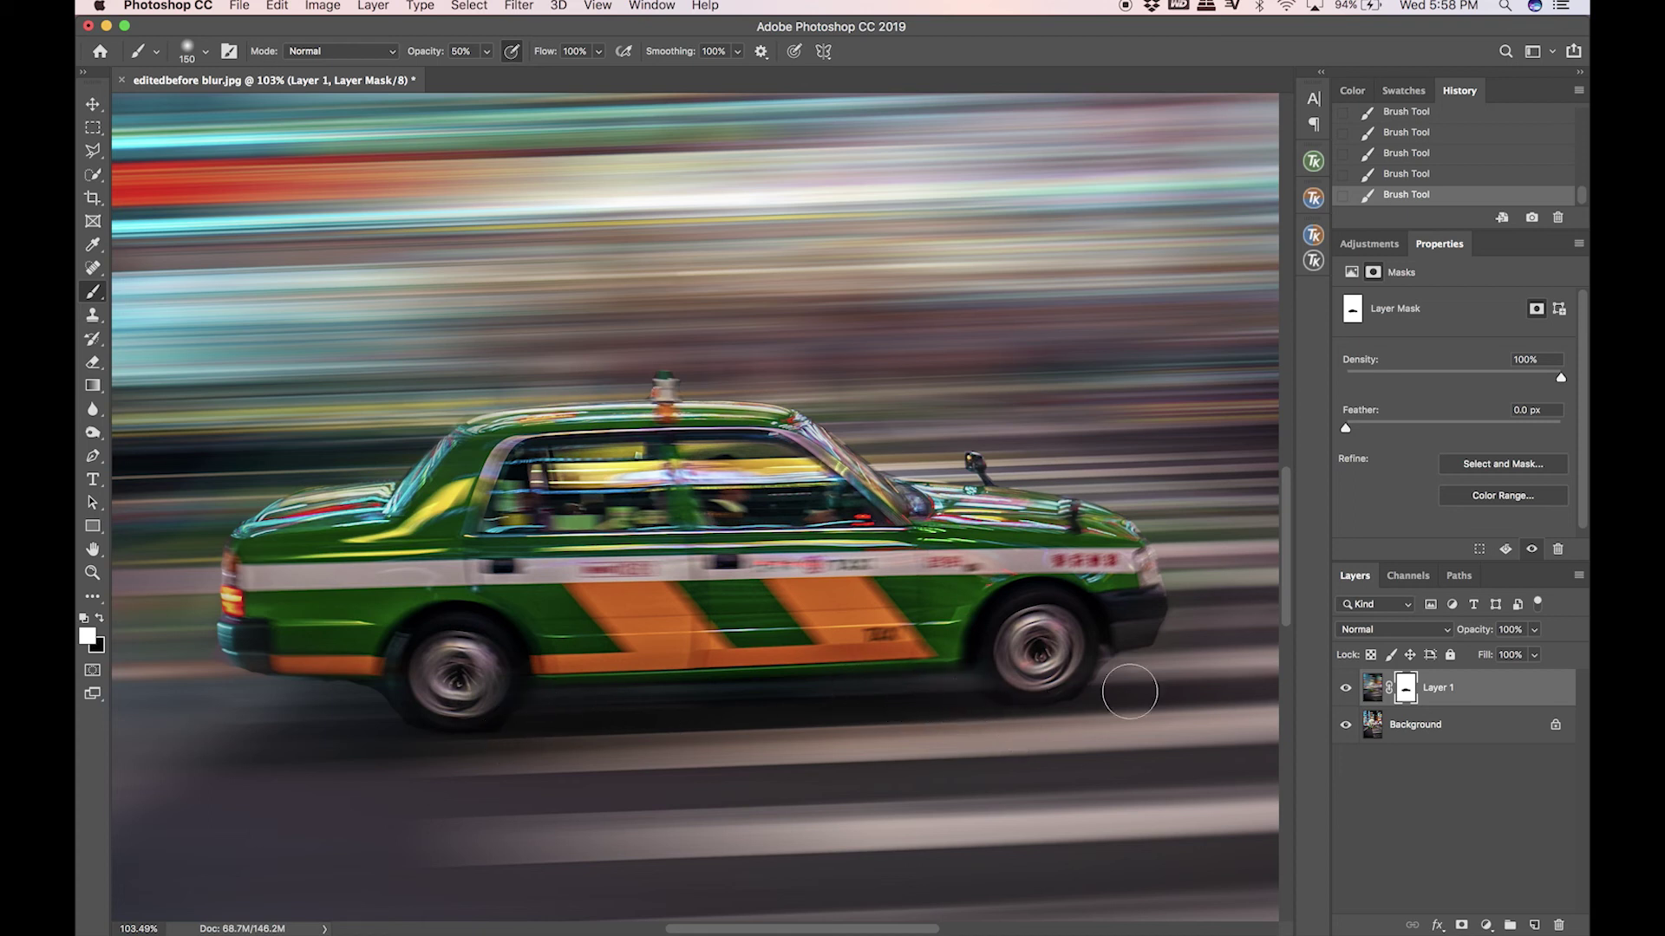
{"action": "key", "text": "super+z"}
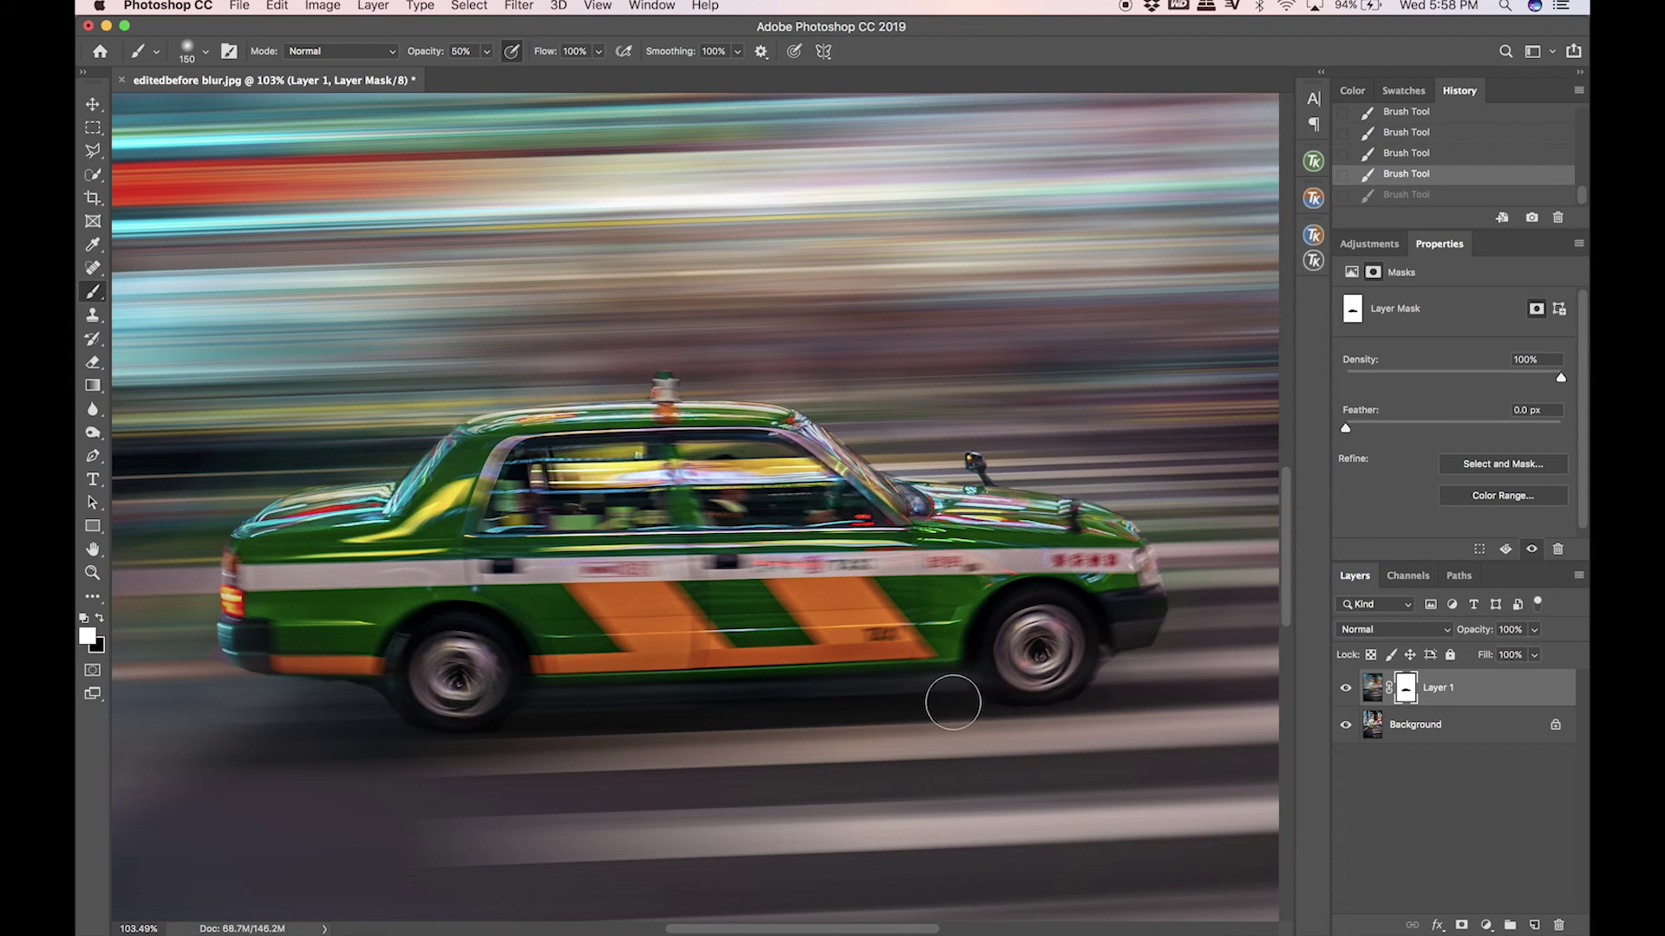
{"action": "key", "text": "super+shift+z"}
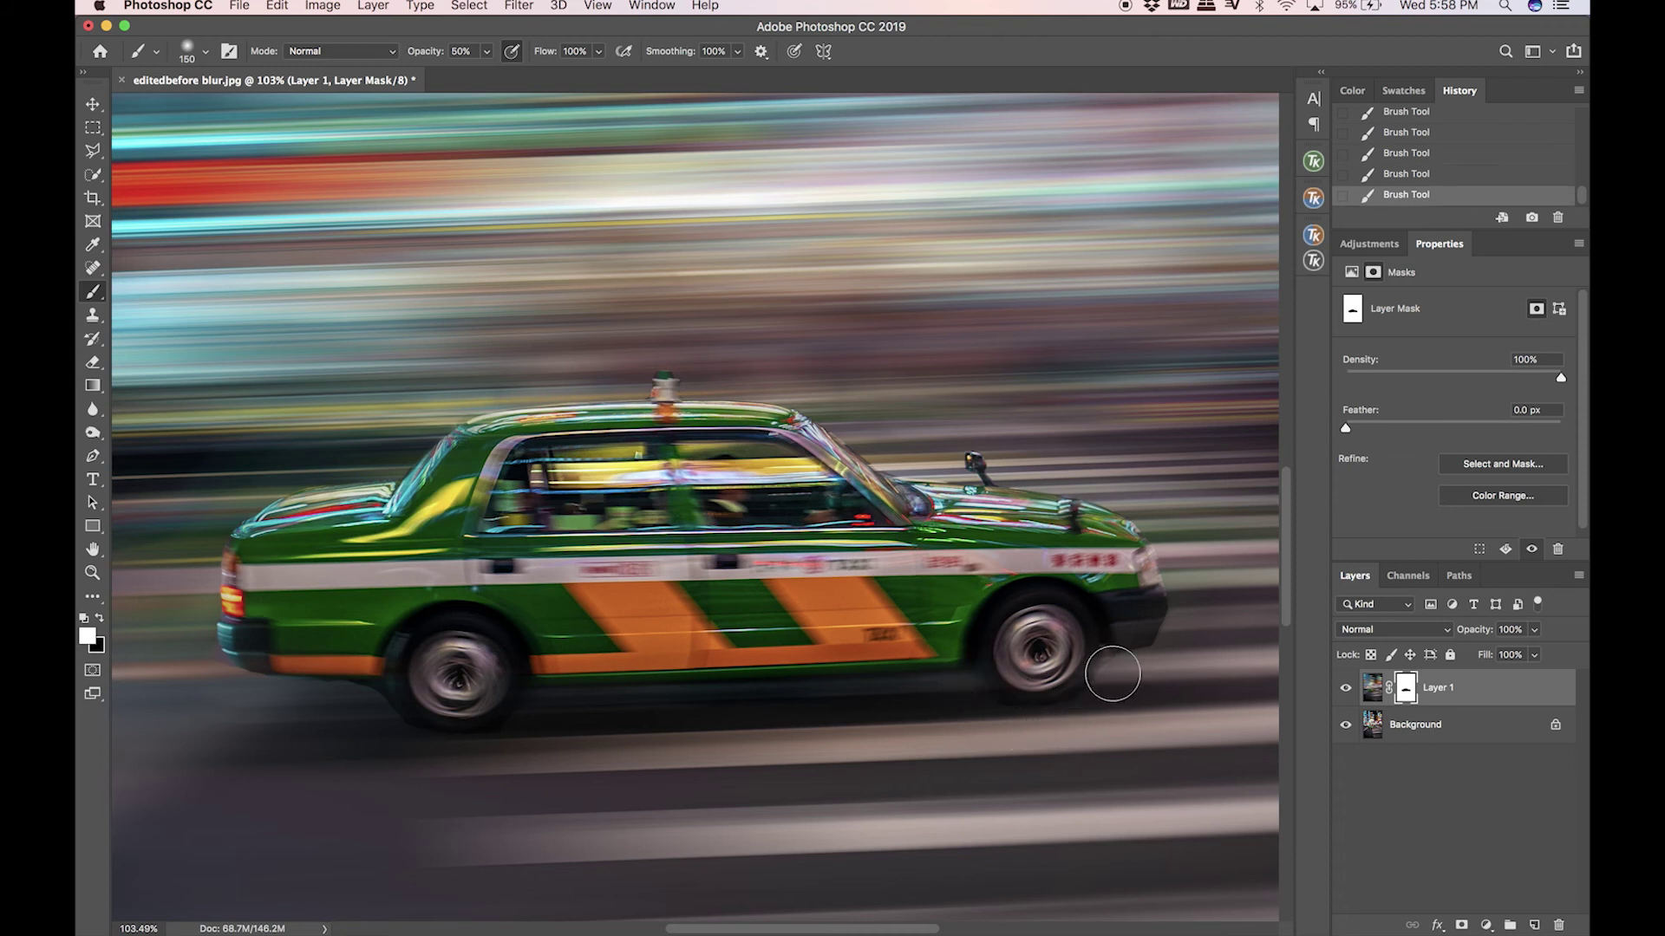
{"action": "key", "text": "super+z"}
{"action": "key", "text": "super+z"}
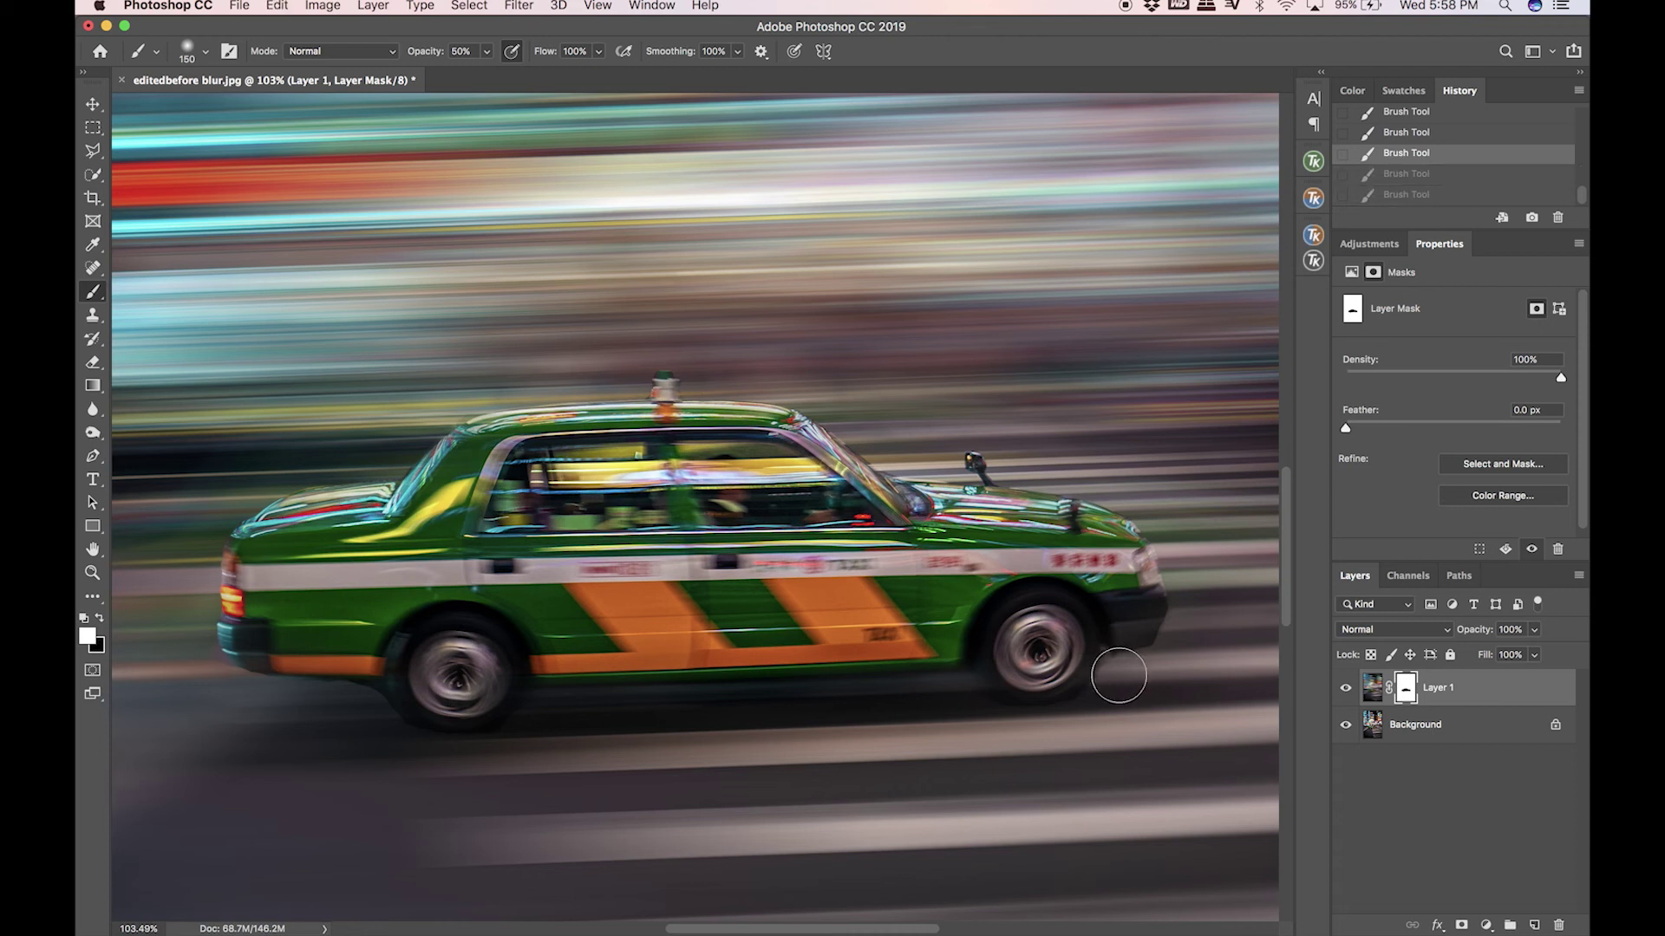
{"action": "key", "text": "super+shift+z"}
{"action": "key", "text": "super+shift+z"}
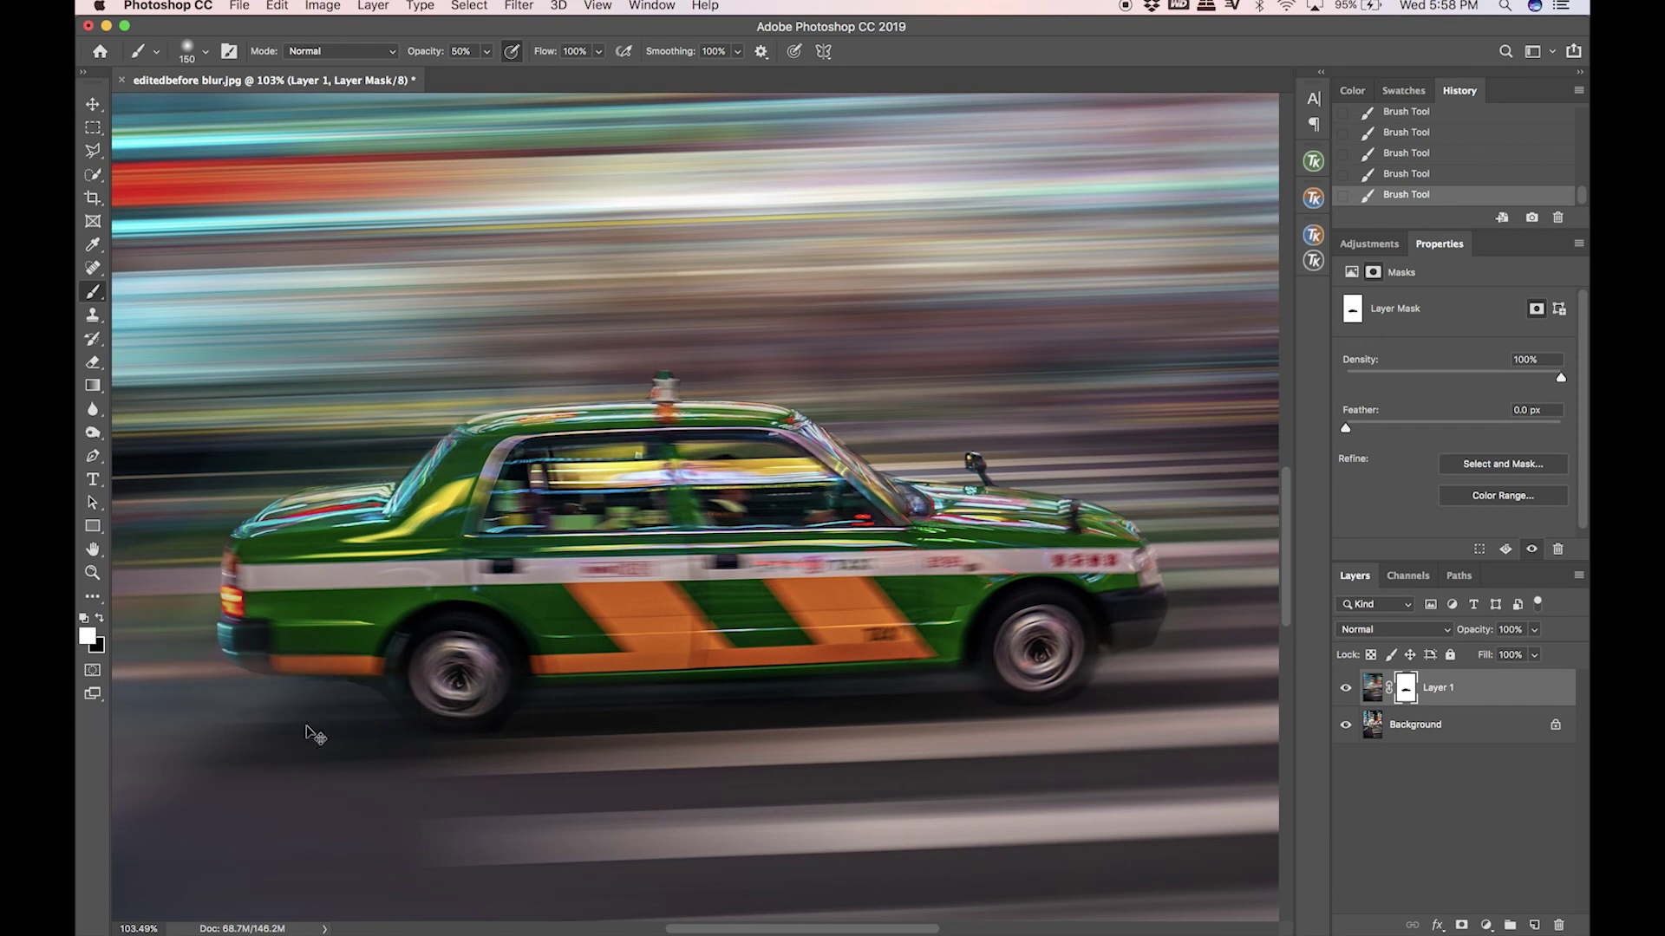
{"action": "key", "text": "super+z"}
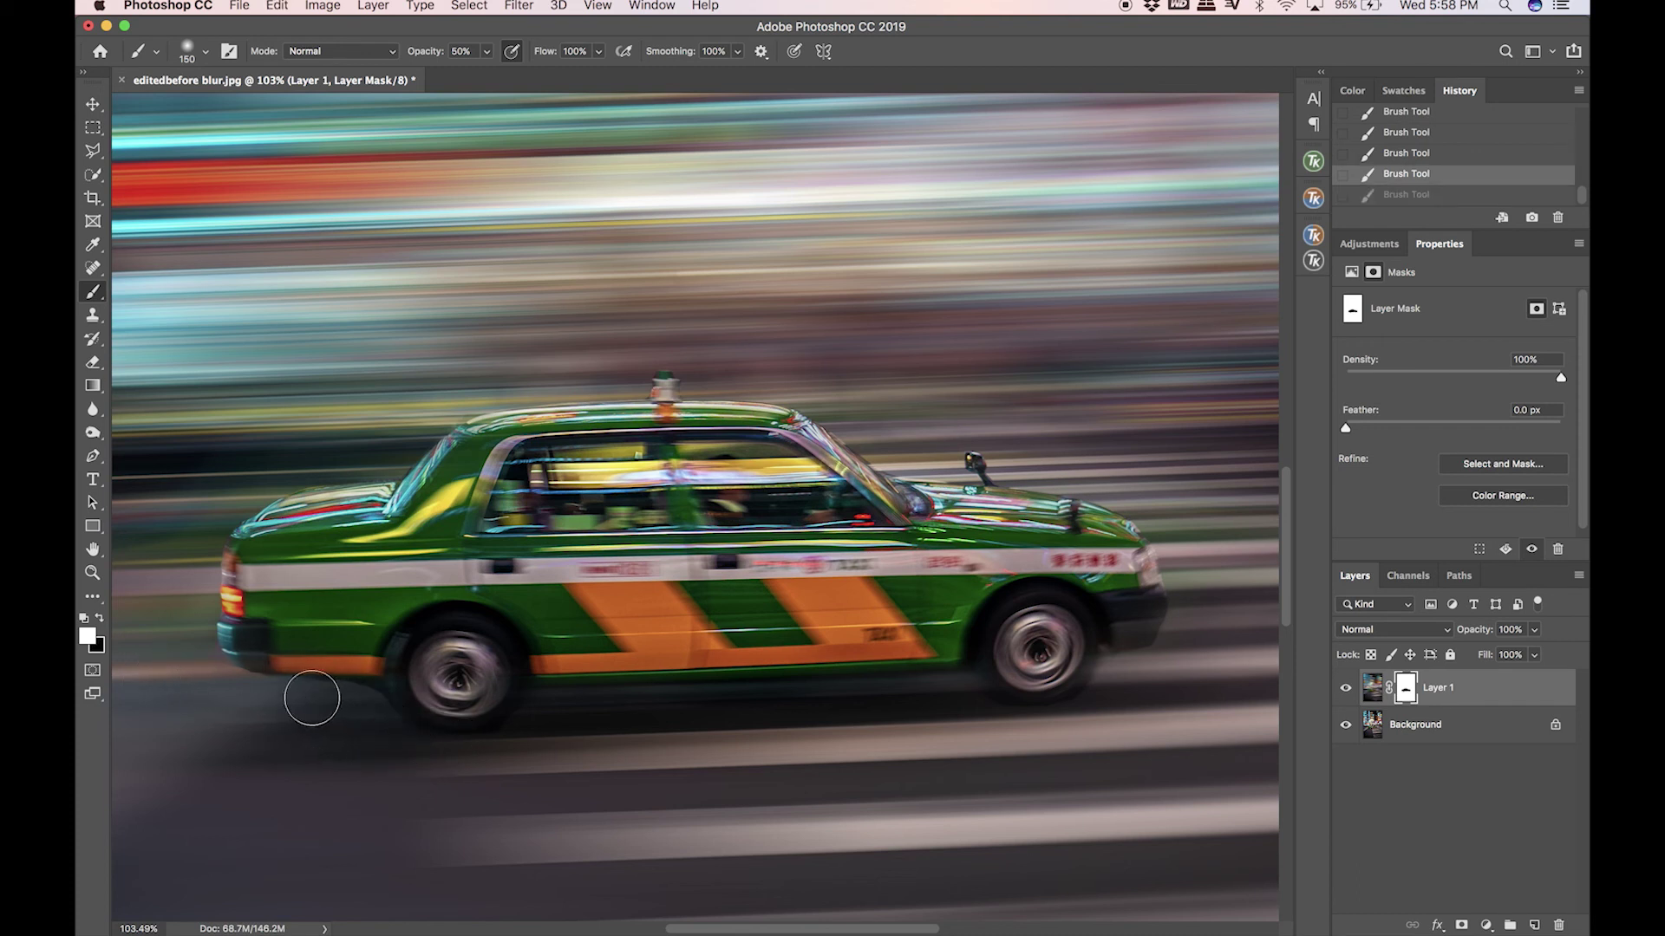
{"action": "key", "text": "super+shift+z"}
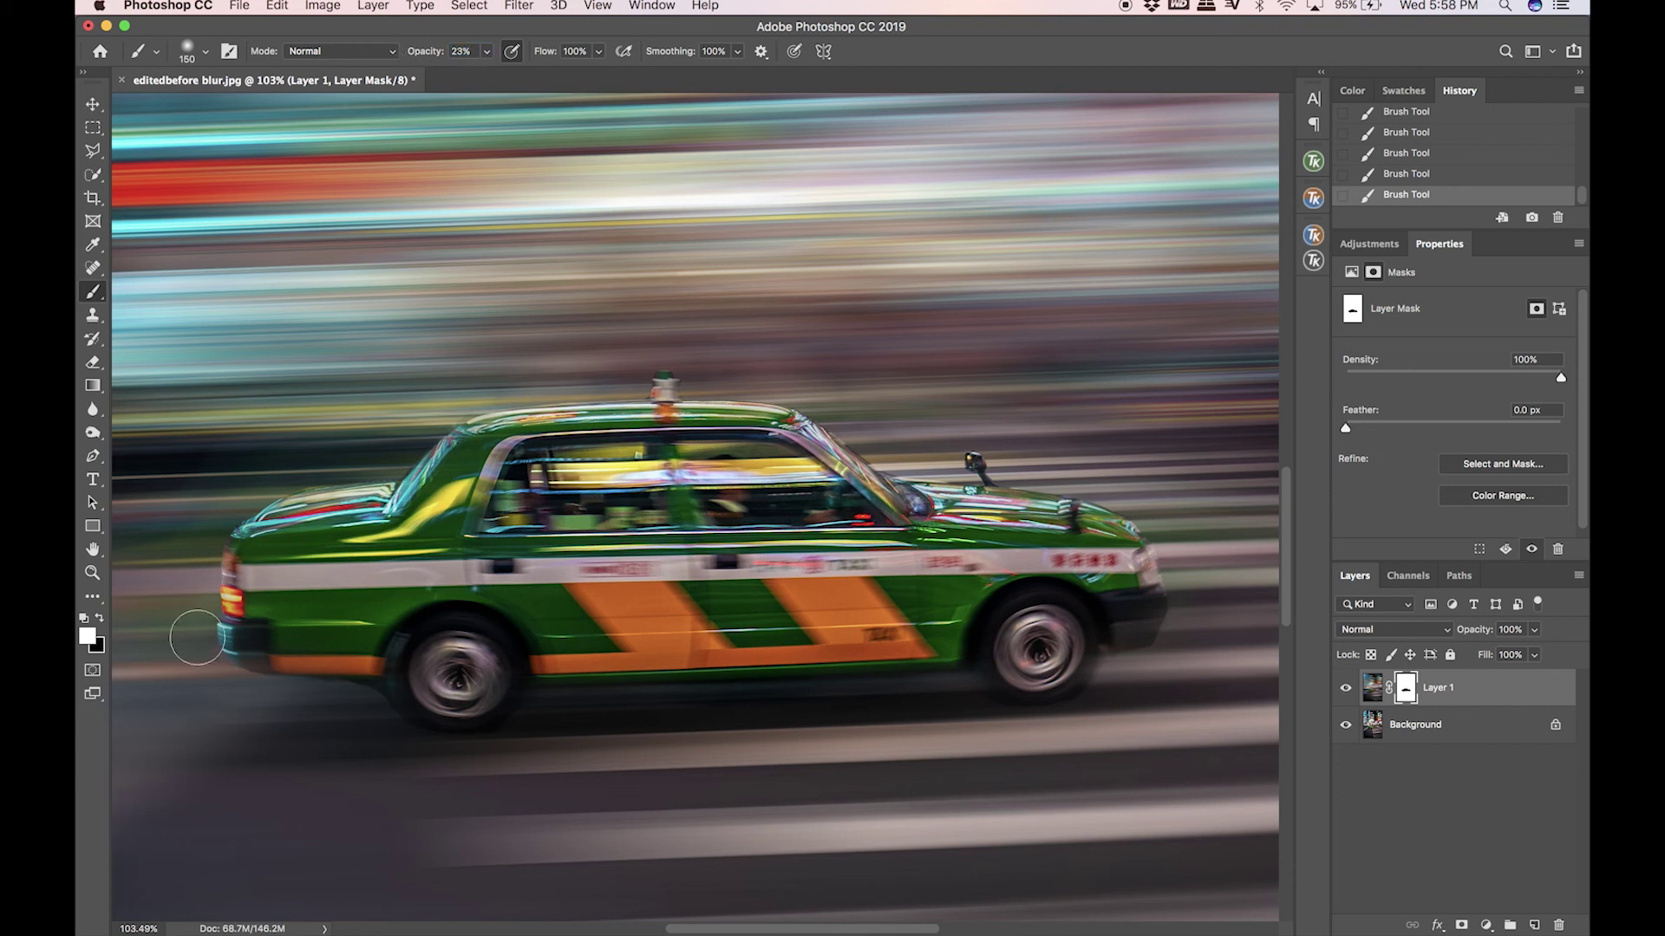
Swap the painting colour to black and back to white to keep feathering the mask at 23%.
{"action": "key", "text": "x"}
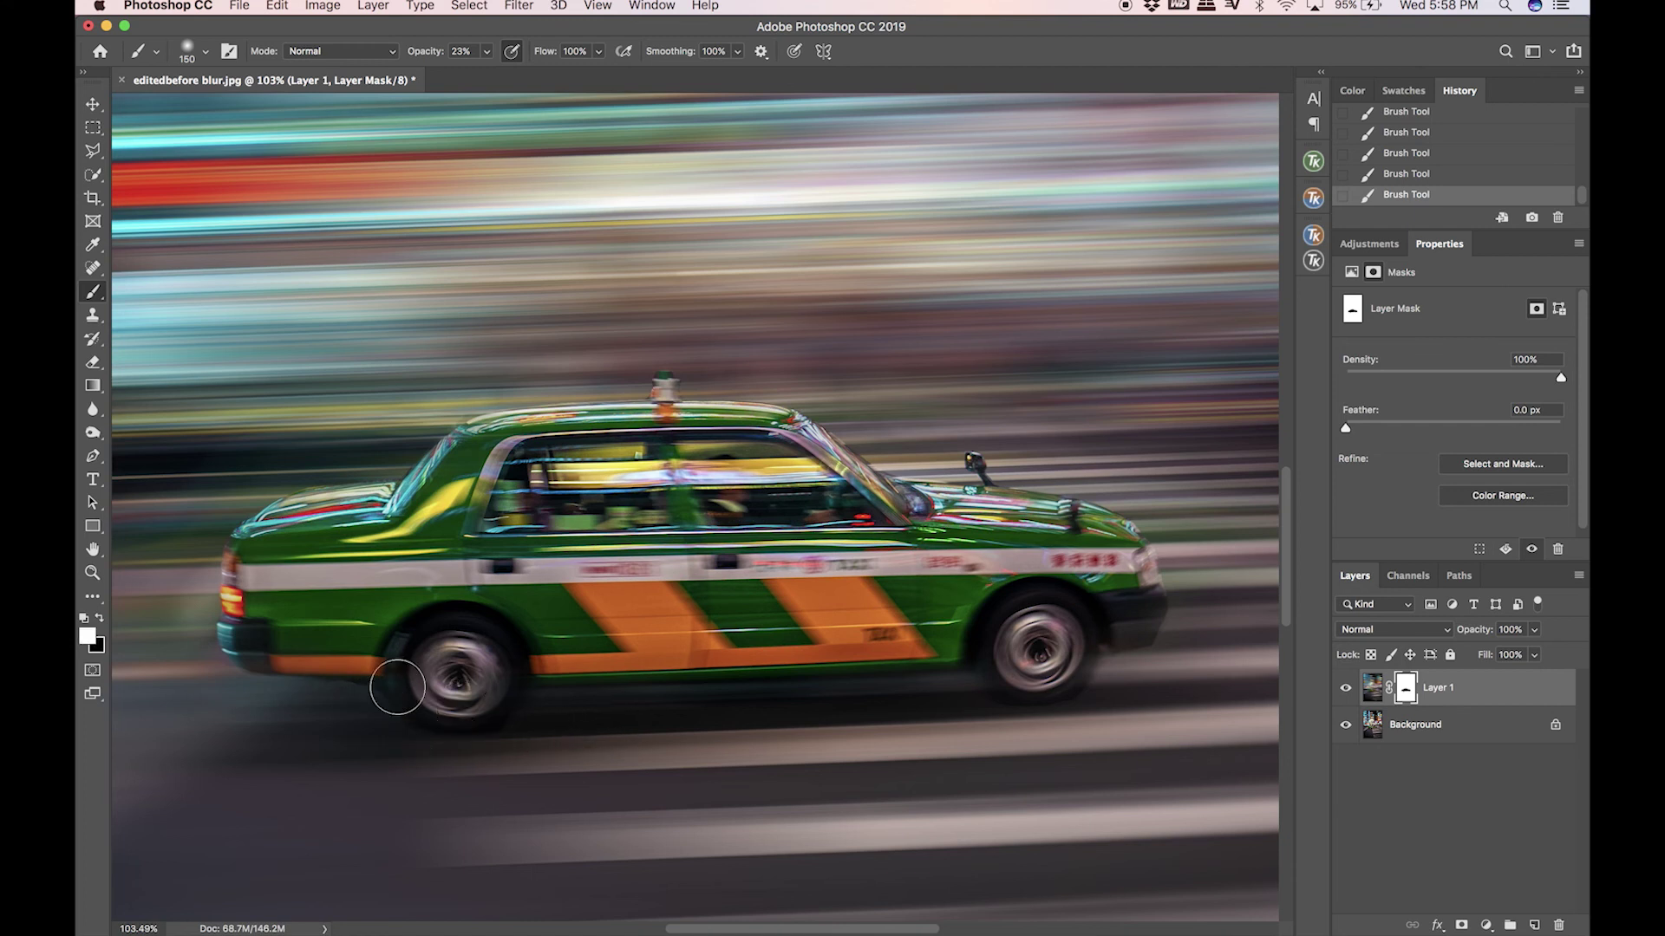
{"action": "key", "text": "x"}
{"action": "key", "text": "x"}
{"action": "key", "text": "x"}
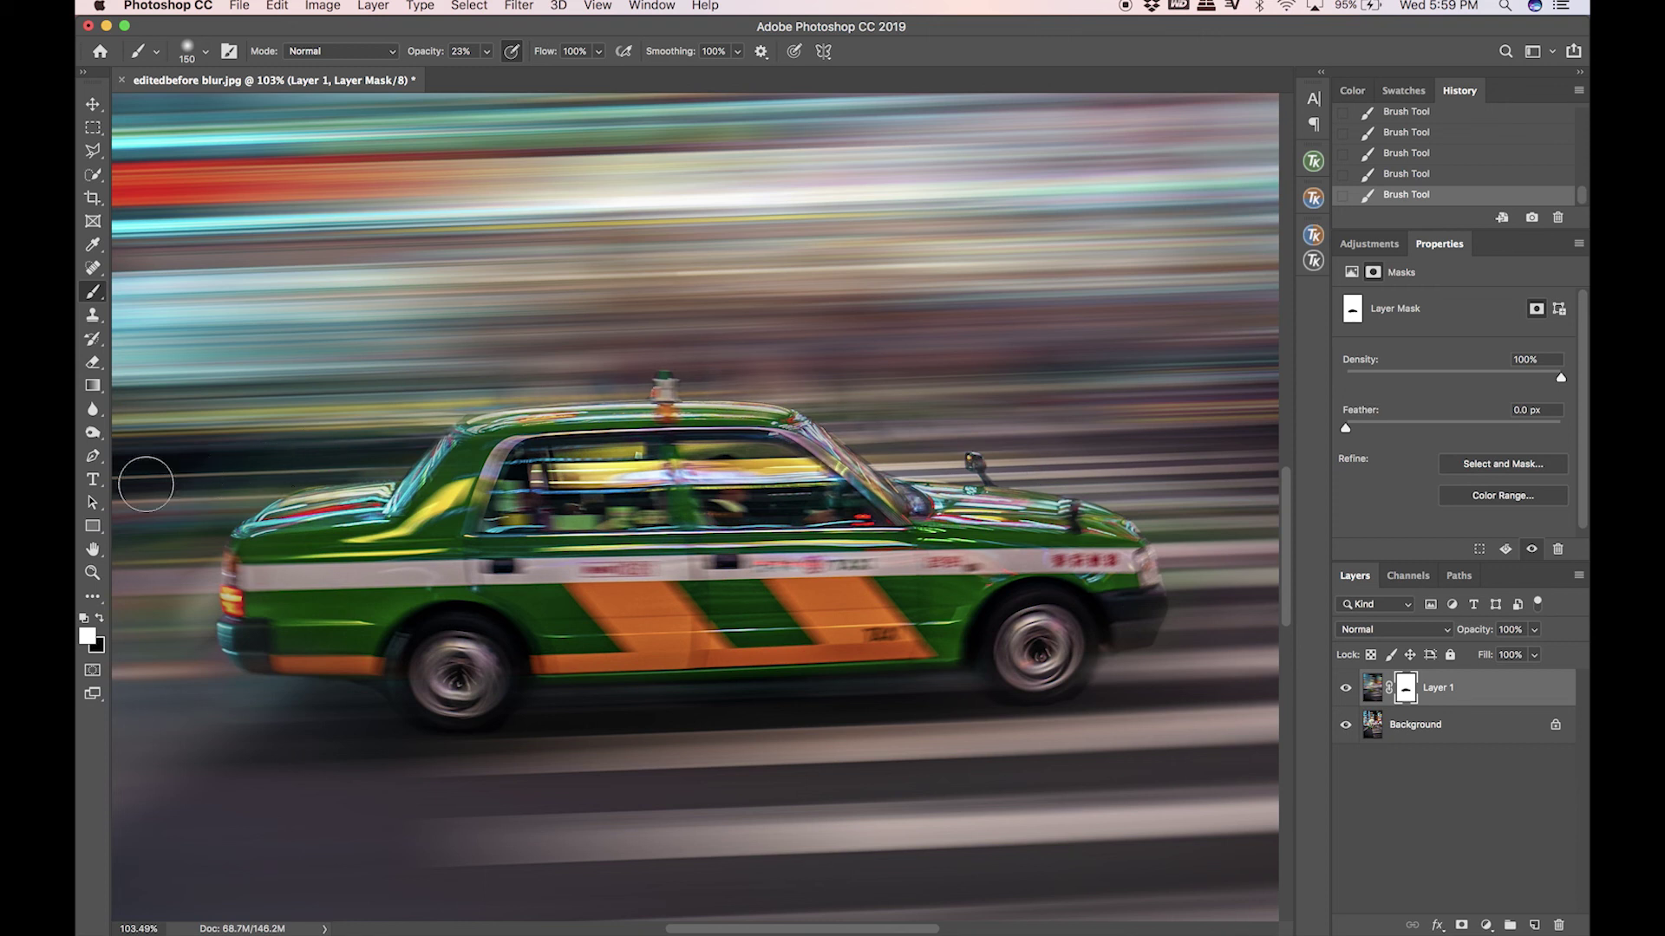
{"action": "scroll", "coordinate": [186, 476], "scroll_direction": "down", "scroll_amount": 1}
Zoom in on the taxi and shrink the brush to 45 pixels.
{"action": "scroll", "coordinate": [904, 569], "scroll_direction": "down", "scroll_amount": 1}
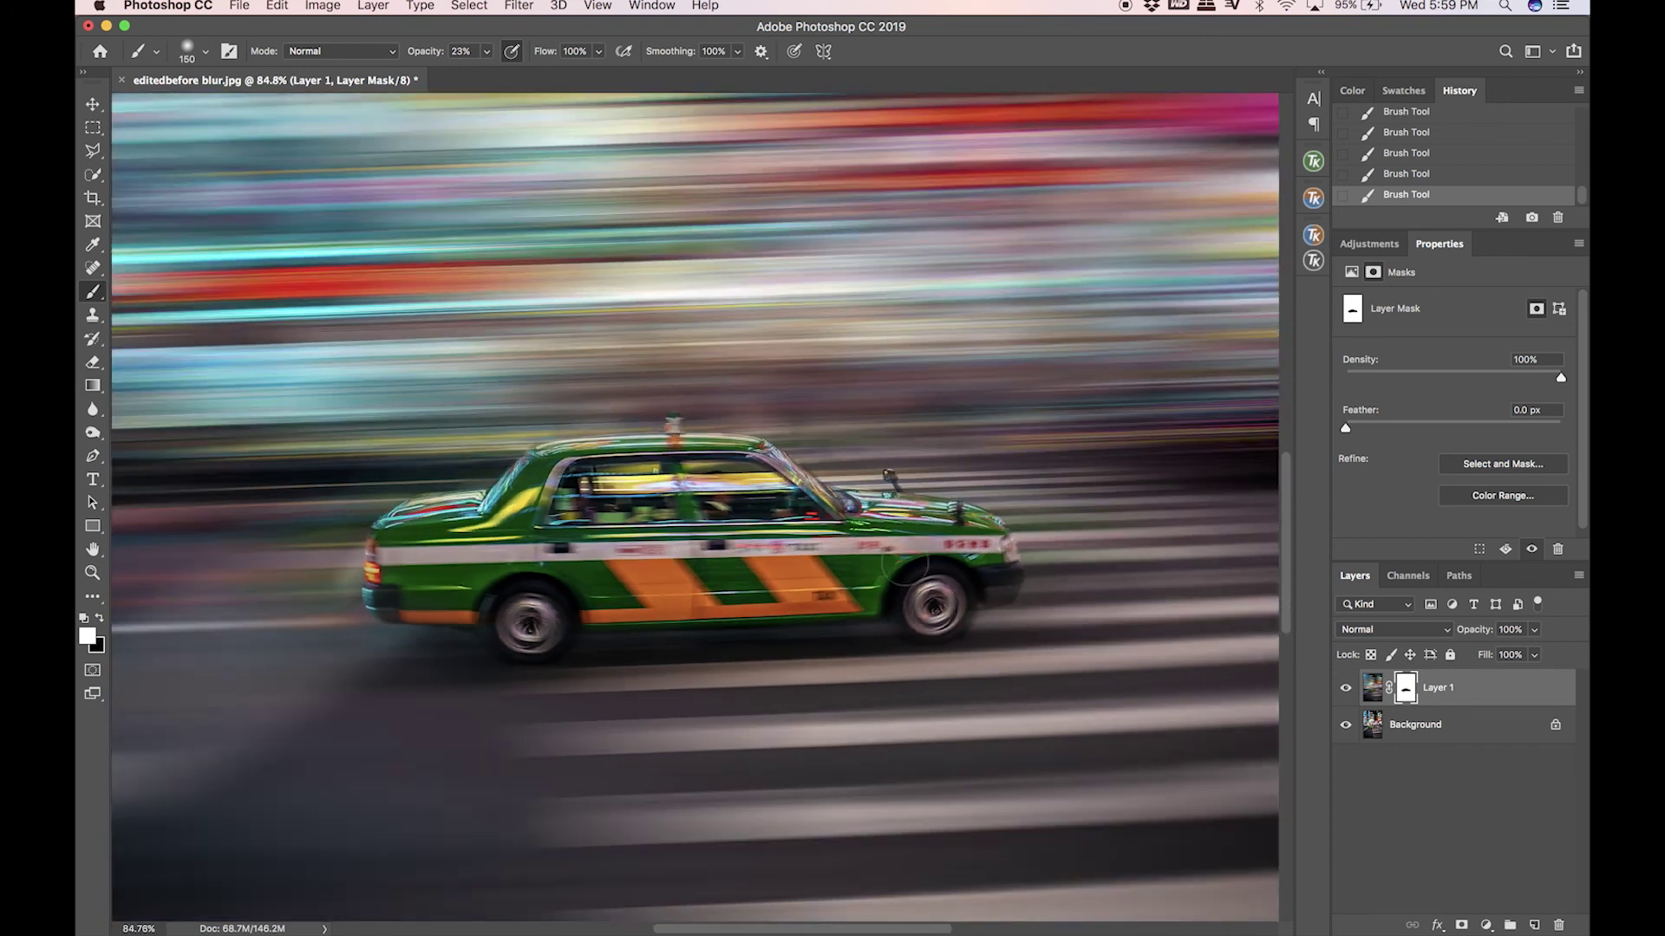
{"action": "scroll", "coordinate": [904, 569], "scroll_direction": "down", "scroll_amount": 2}
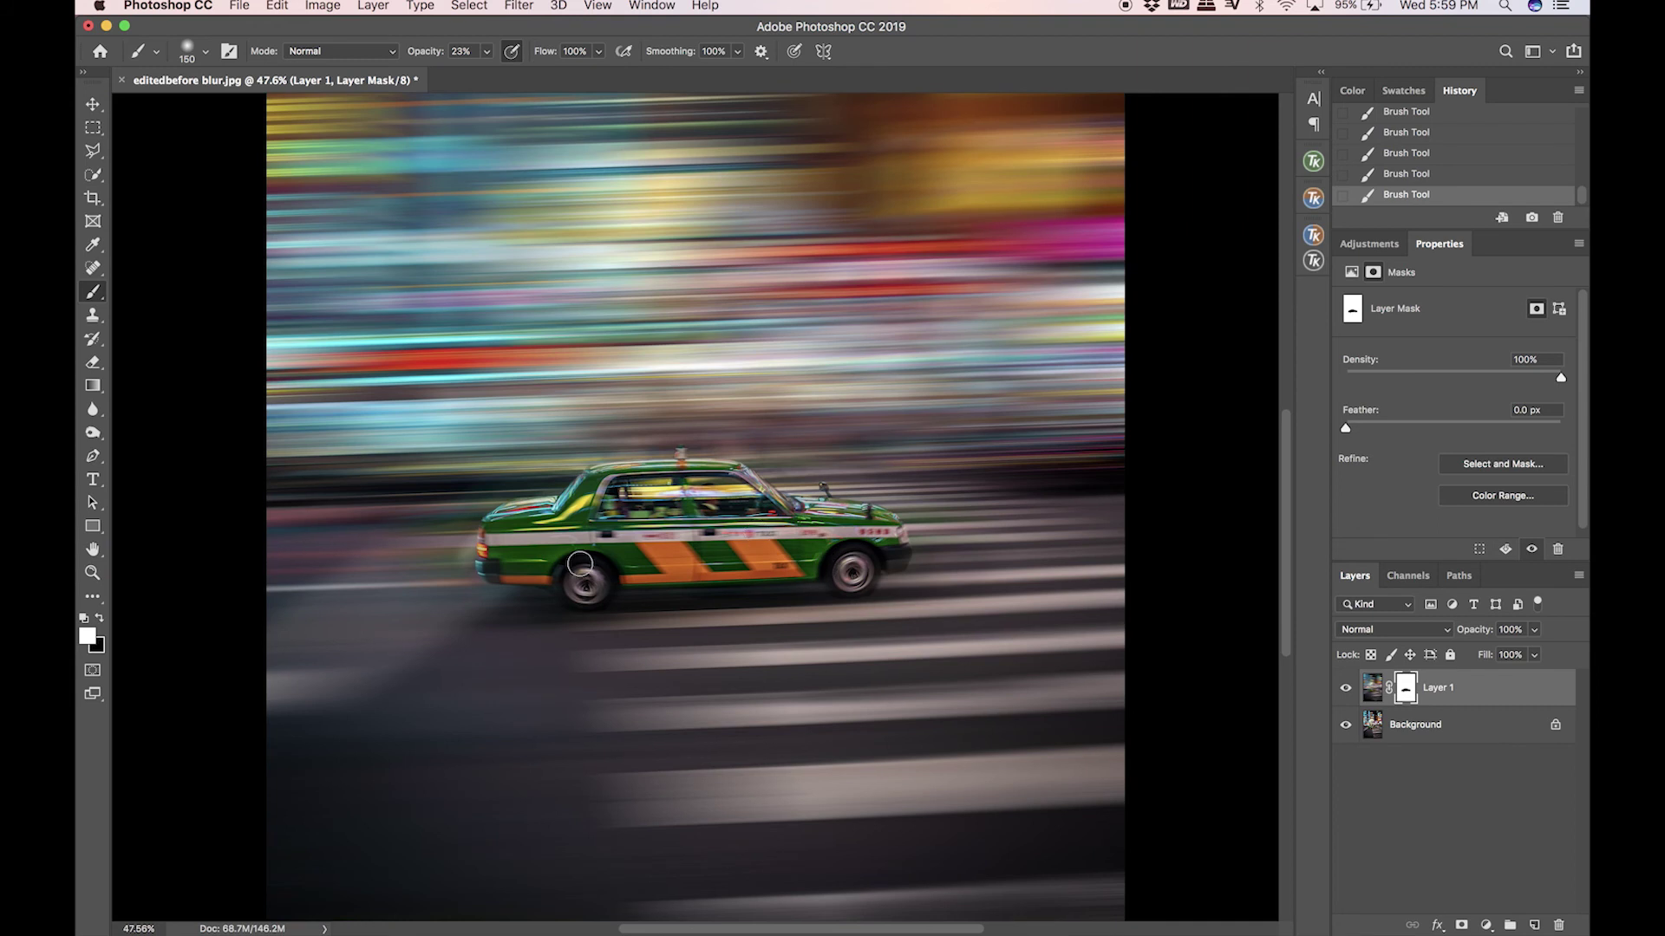
{"action": "scroll", "coordinate": [580, 565], "scroll_direction": "up", "scroll_amount": 3}
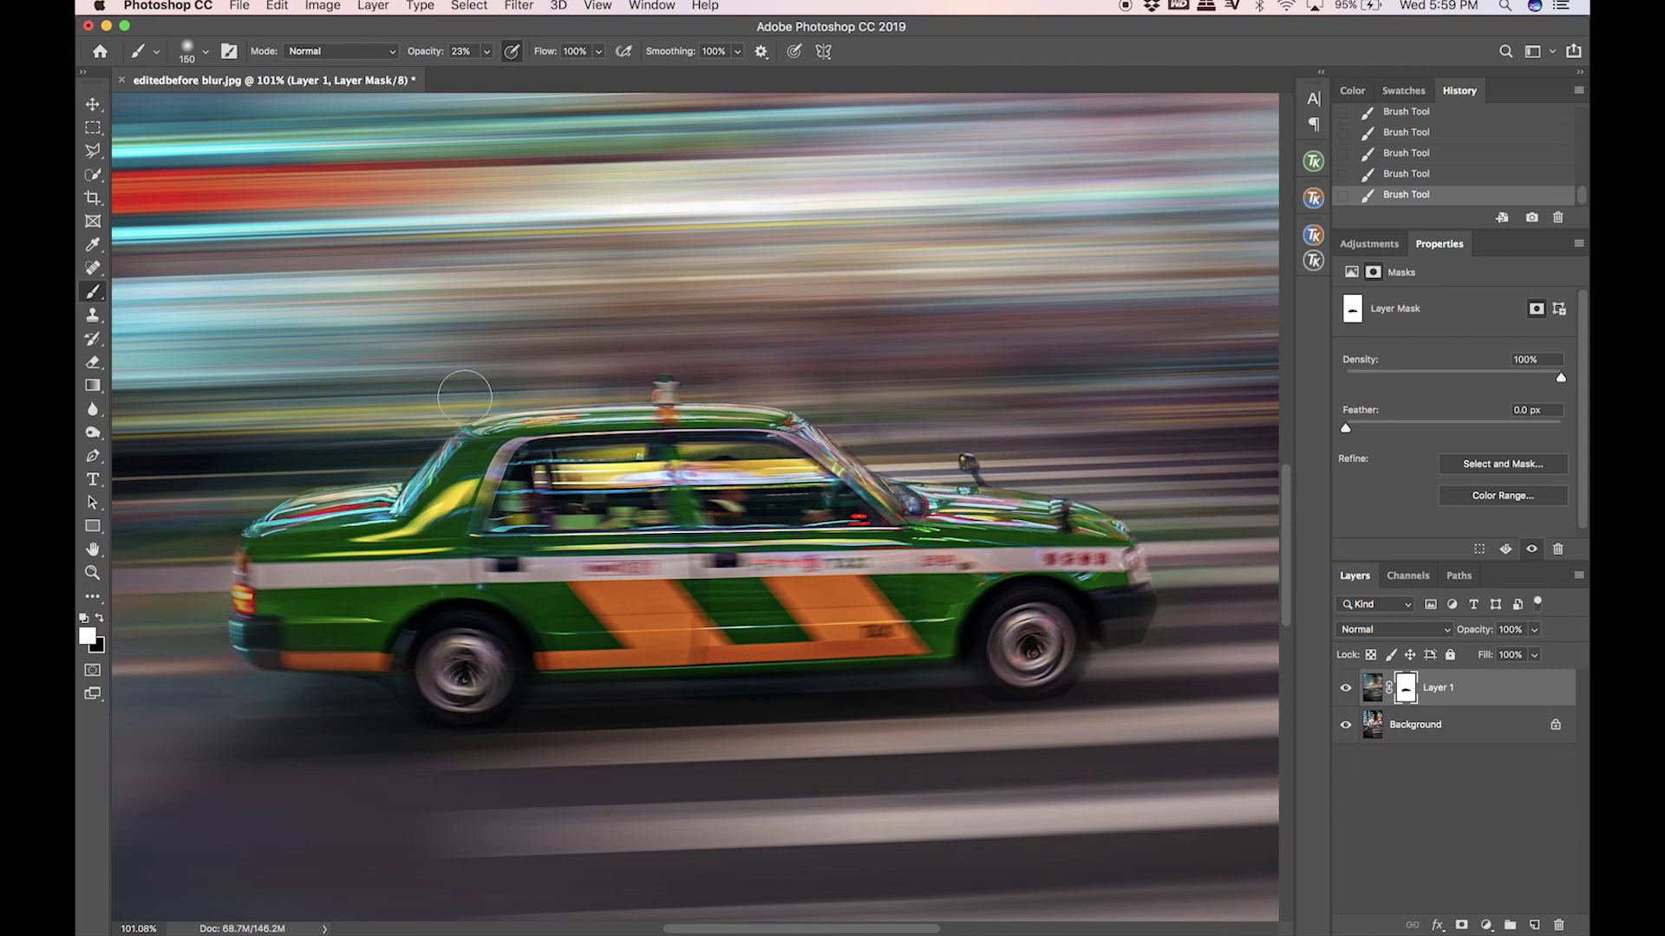
{"action": "key", "text": "bracketleft"}
{"action": "key", "text": "bracketleft"}
{"action": "key", "text": "bracketleft"}
{"action": "key", "text": "bracketleft"}
{"action": "key", "text": "bracketleft"}
{"action": "key", "text": "bracketleft"}
{"action": "key", "text": "bracketleft"}
Check the blend along the roof light, bonnet and underside, then zoom out to 25%.
{"action": "scroll", "coordinate": [663, 372], "scroll_direction": "right", "scroll_amount": 3}
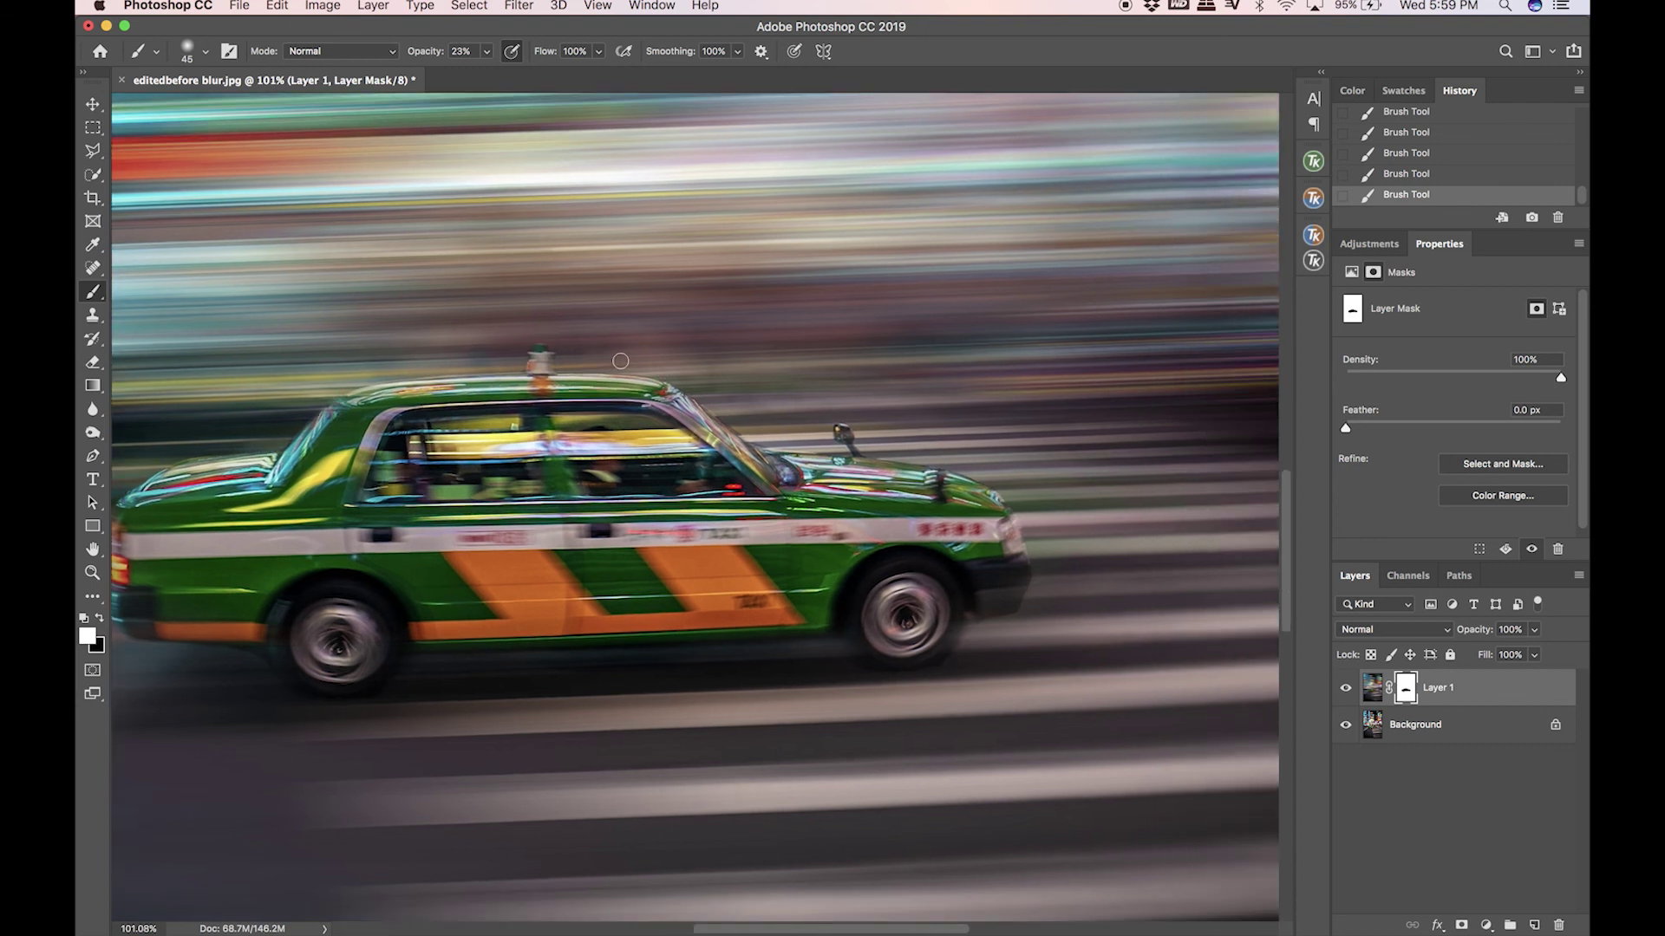
{"action": "scroll", "coordinate": [621, 362], "scroll_direction": "right", "scroll_amount": 5}
{"action": "scroll", "coordinate": [621, 363], "scroll_direction": "down", "scroll_amount": 3}
{"action": "scroll", "coordinate": [621, 362], "scroll_direction": "right", "scroll_amount": 2}
{"action": "scroll", "coordinate": [621, 362], "scroll_direction": "down", "scroll_amount": 2}
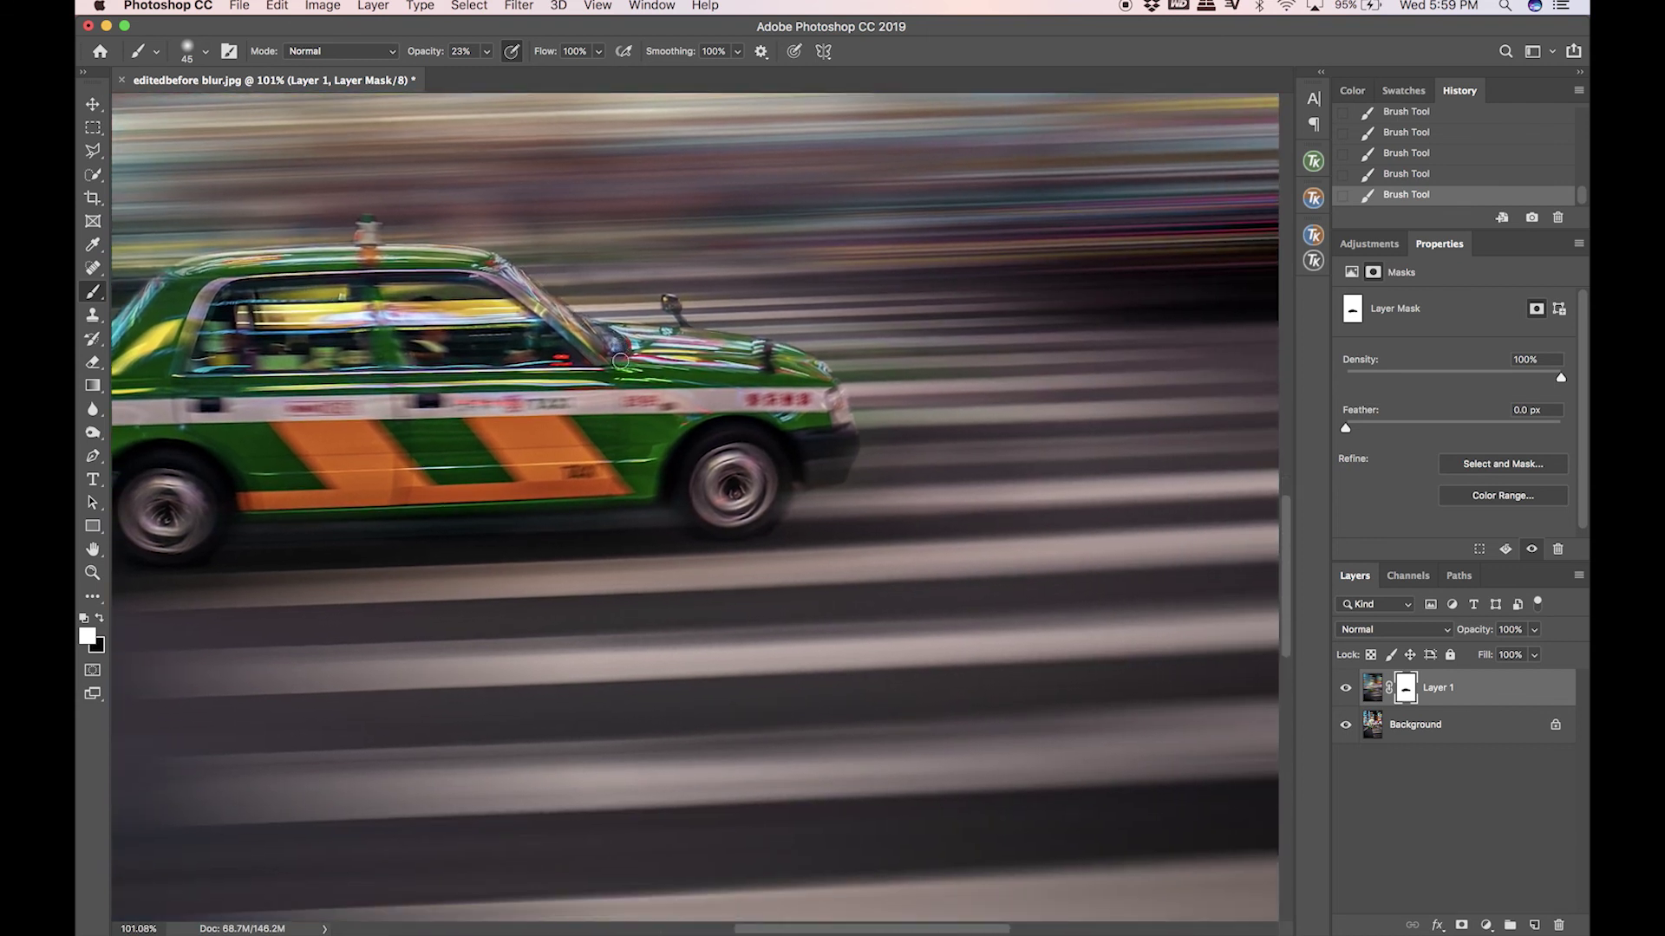
{"action": "scroll", "coordinate": [845, 452], "scroll_direction": "left", "scroll_amount": 5}
{"action": "scroll", "coordinate": [845, 453], "scroll_direction": "down", "scroll_amount": 3}
{"action": "scroll", "coordinate": [846, 453], "scroll_direction": "left", "scroll_amount": 2}
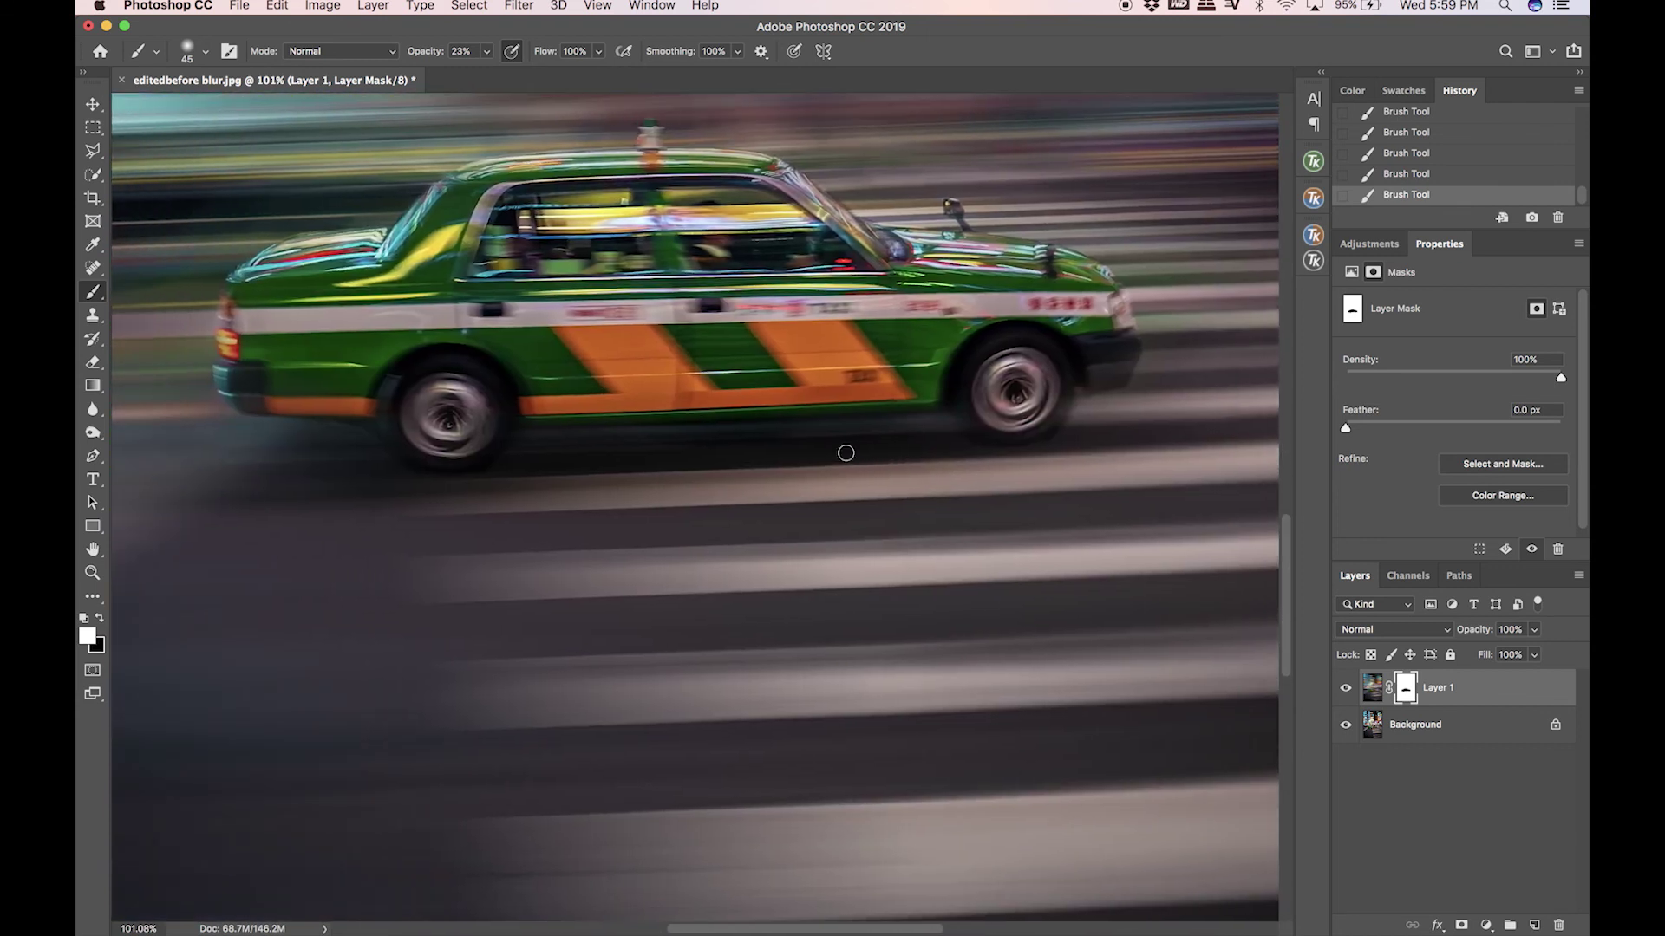
{"action": "scroll", "coordinate": [845, 452], "scroll_direction": "left", "scroll_amount": 3}
{"action": "scroll", "coordinate": [846, 453], "scroll_direction": "up", "scroll_amount": 1}
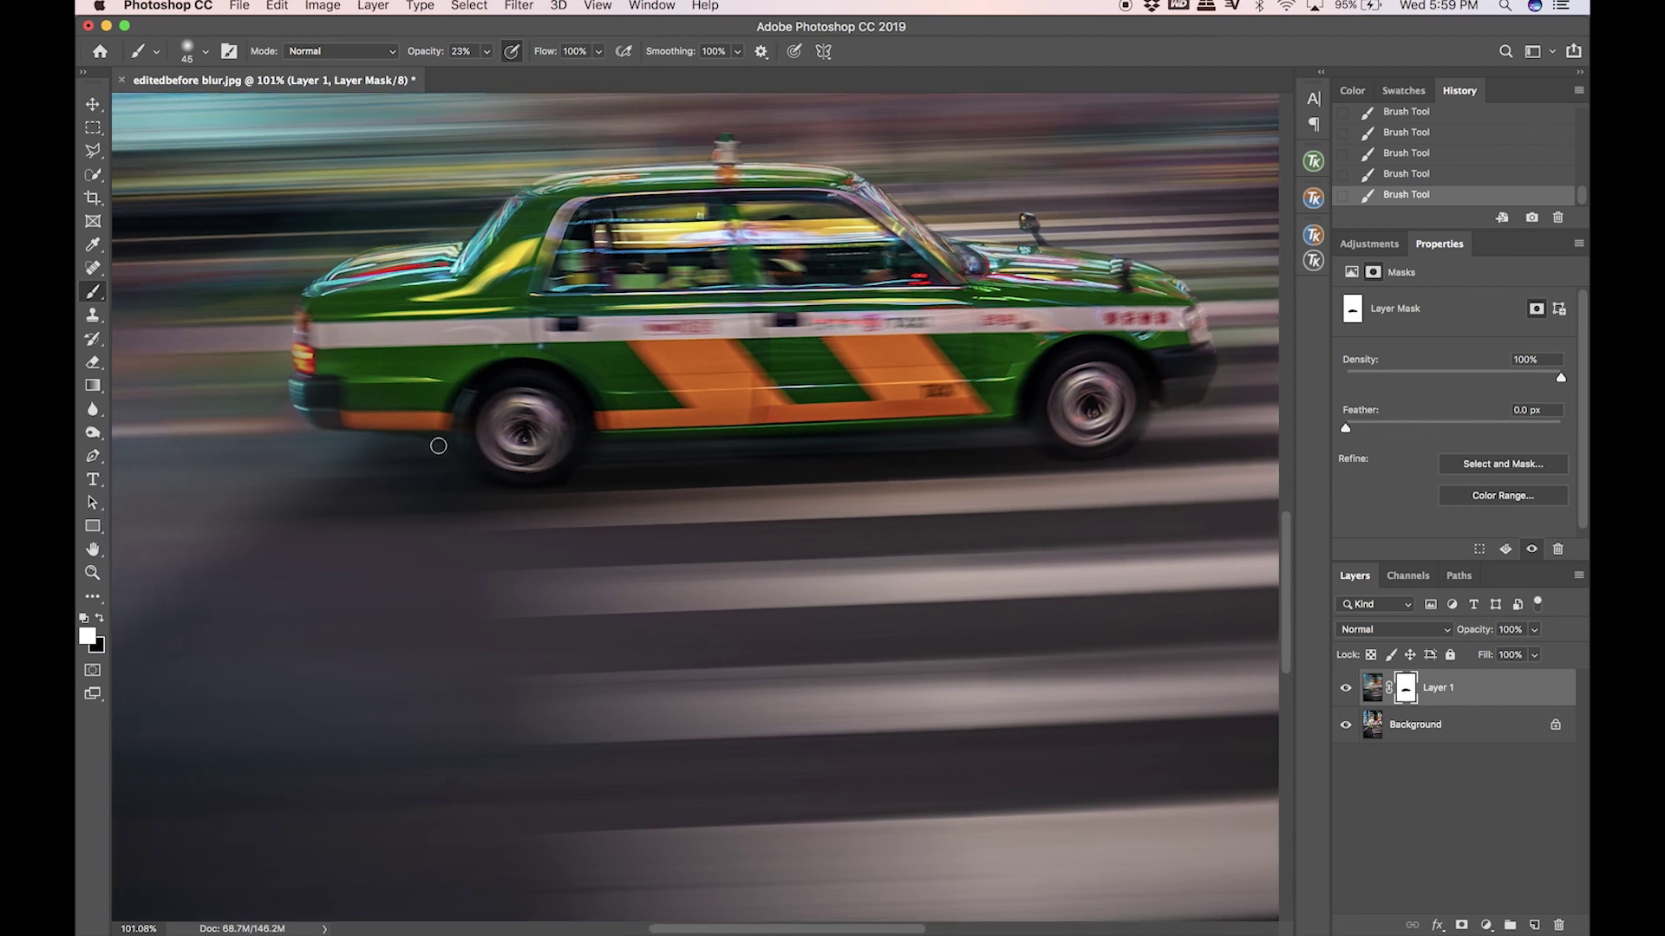
{"action": "scroll", "coordinate": [429, 448], "scroll_direction": "down", "scroll_amount": 5}
{"action": "scroll", "coordinate": [447, 450], "scroll_direction": "down", "scroll_amount": 3}
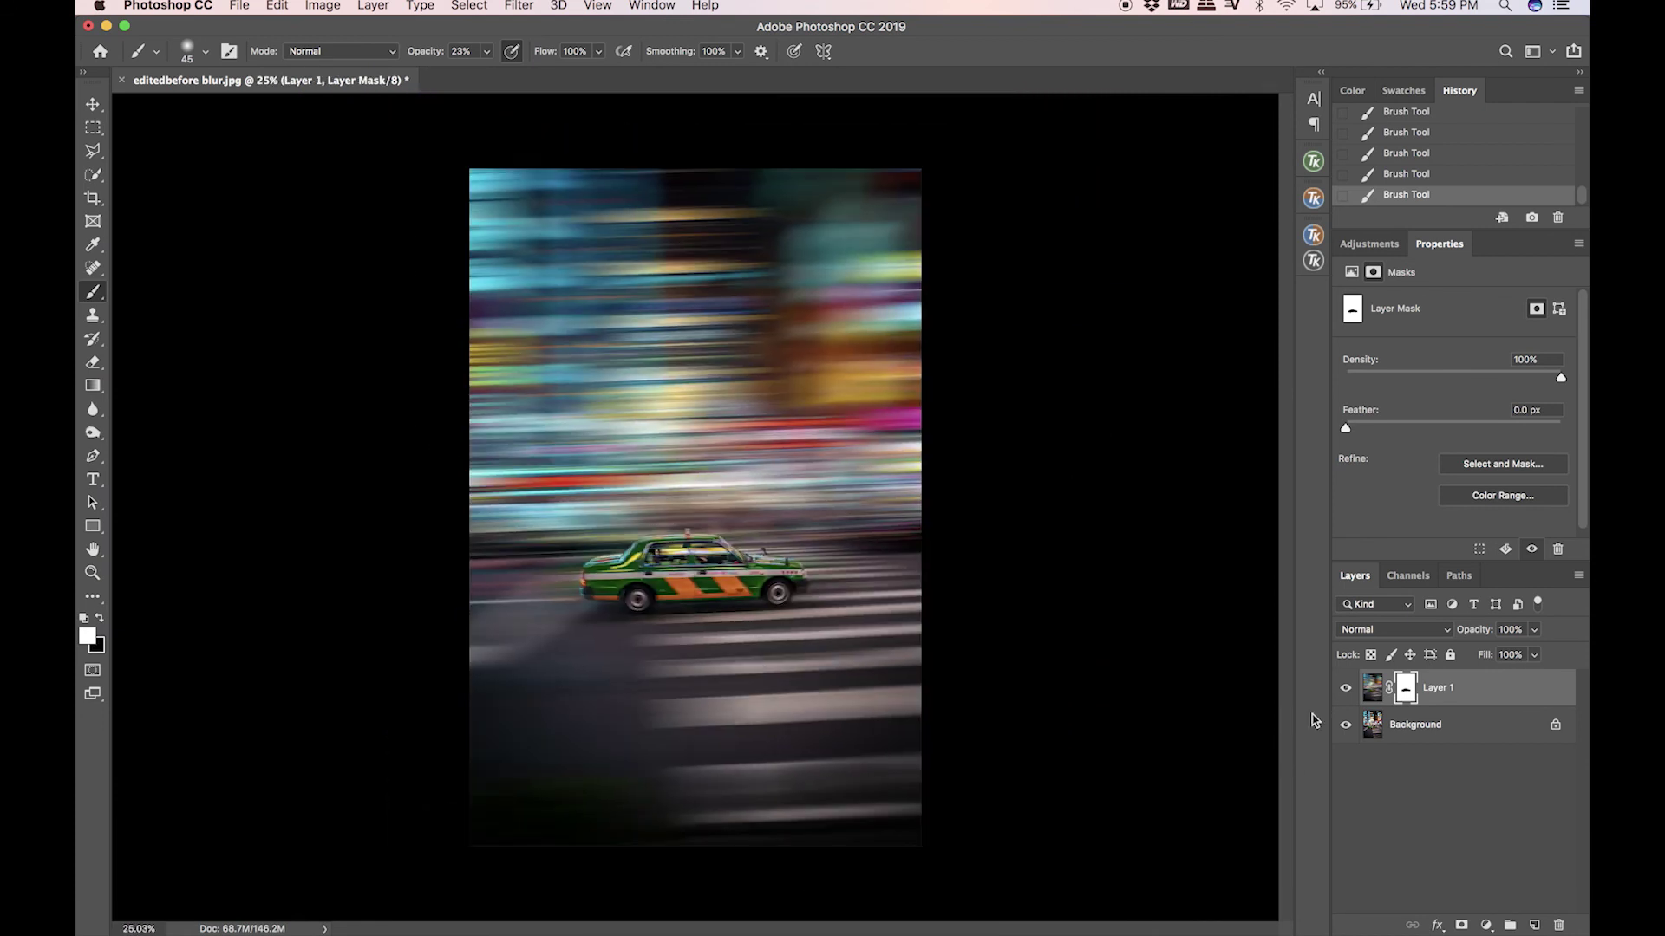
{"action": "left_click", "coordinate": [1344, 690]}
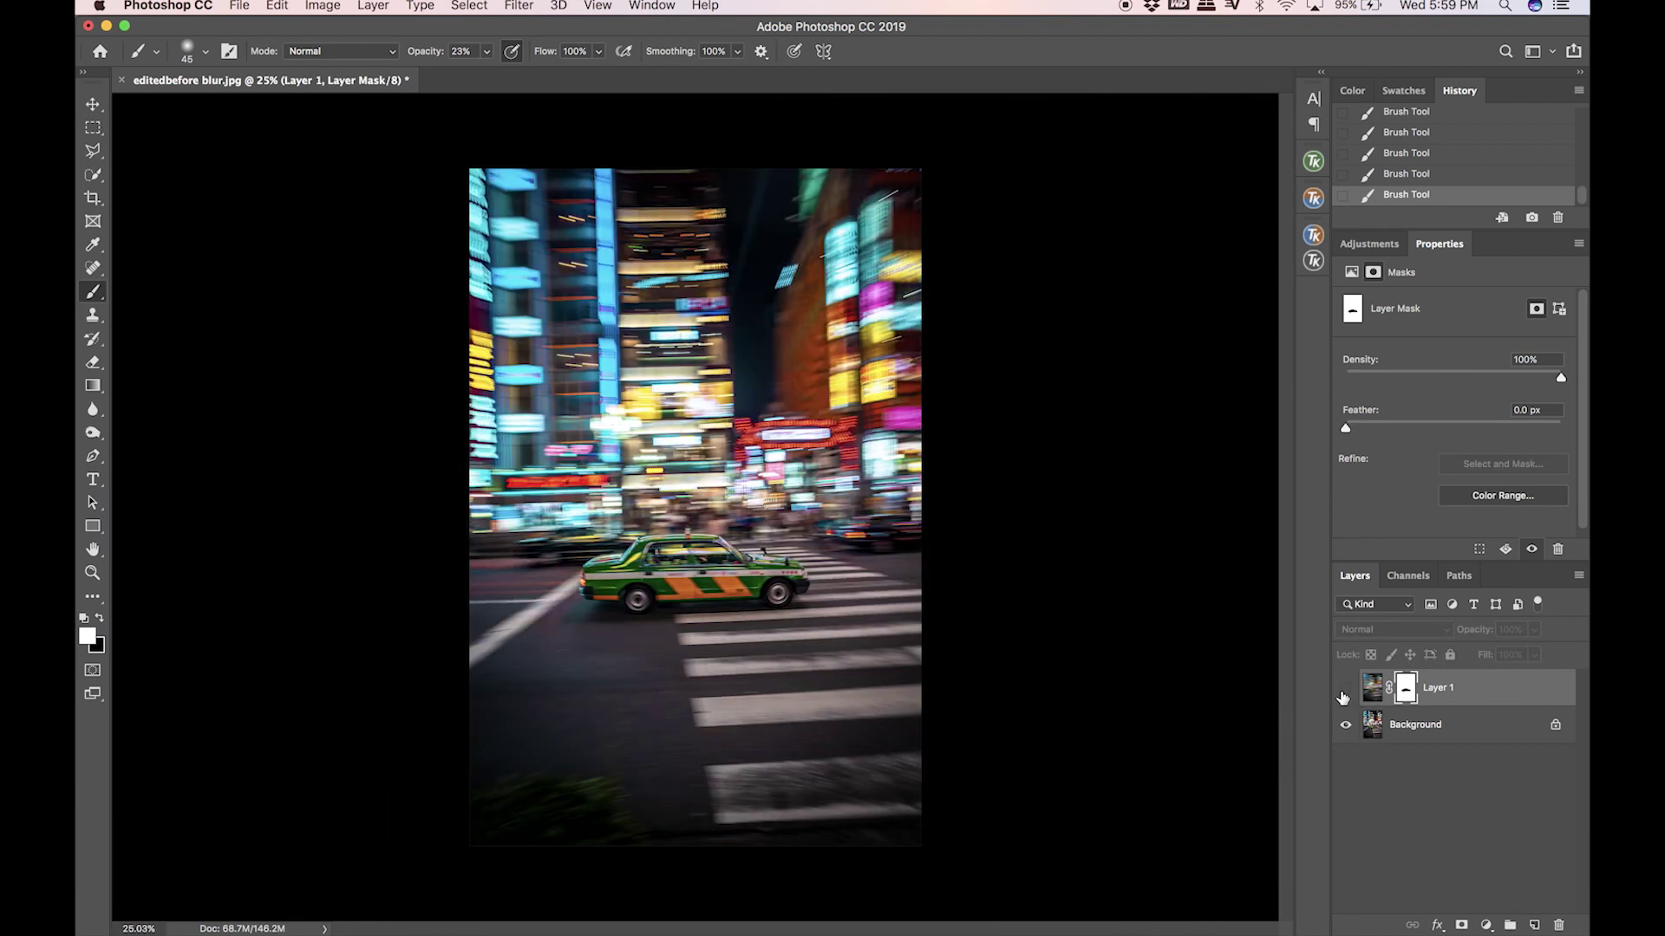
{"action": "left_click", "coordinate": [1344, 689]}
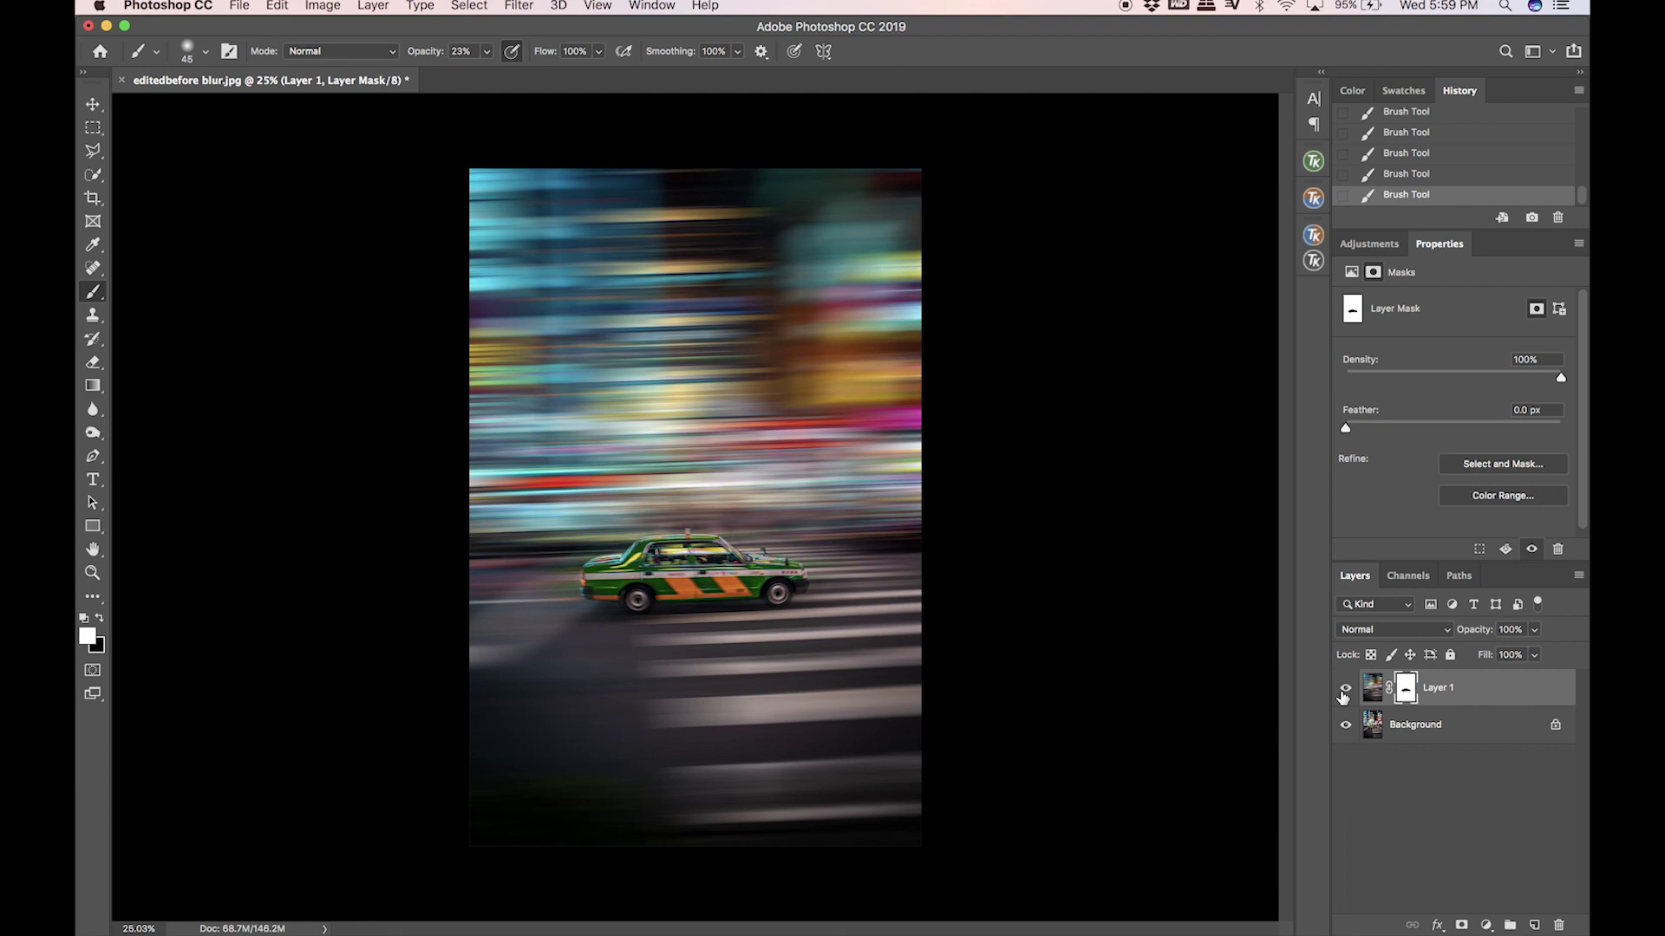
{"action": "key", "text": "v"}
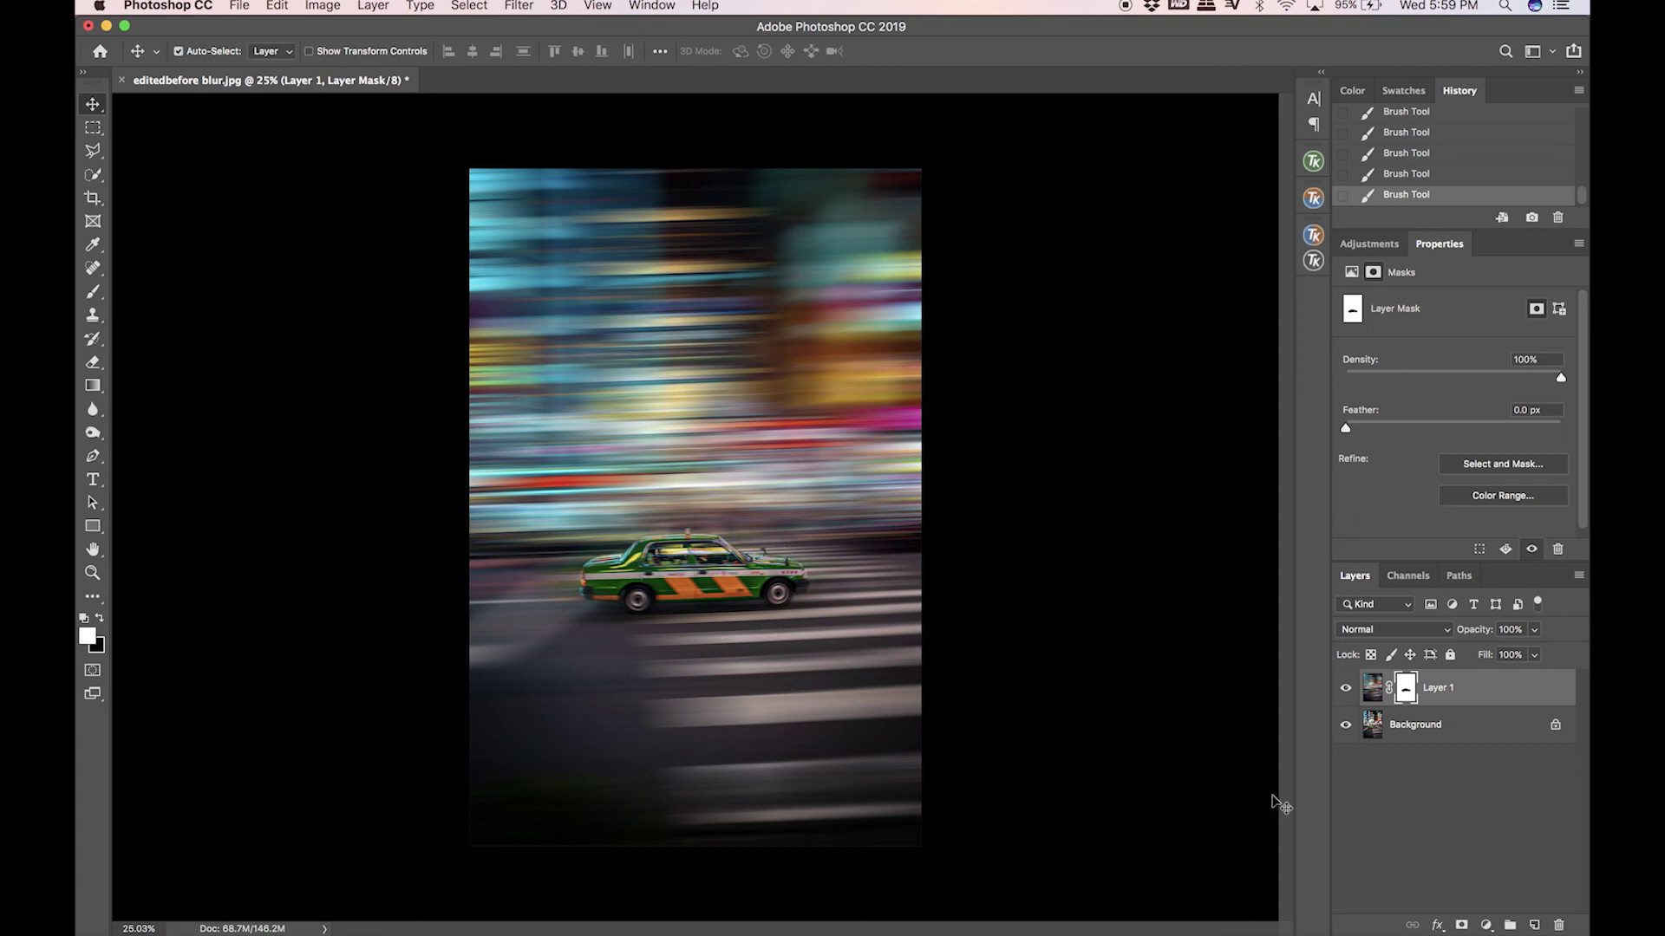
{"action": "left_click", "coordinate": [519, 6]}
{"action": "mouse_move", "coordinate": [560, 226]}
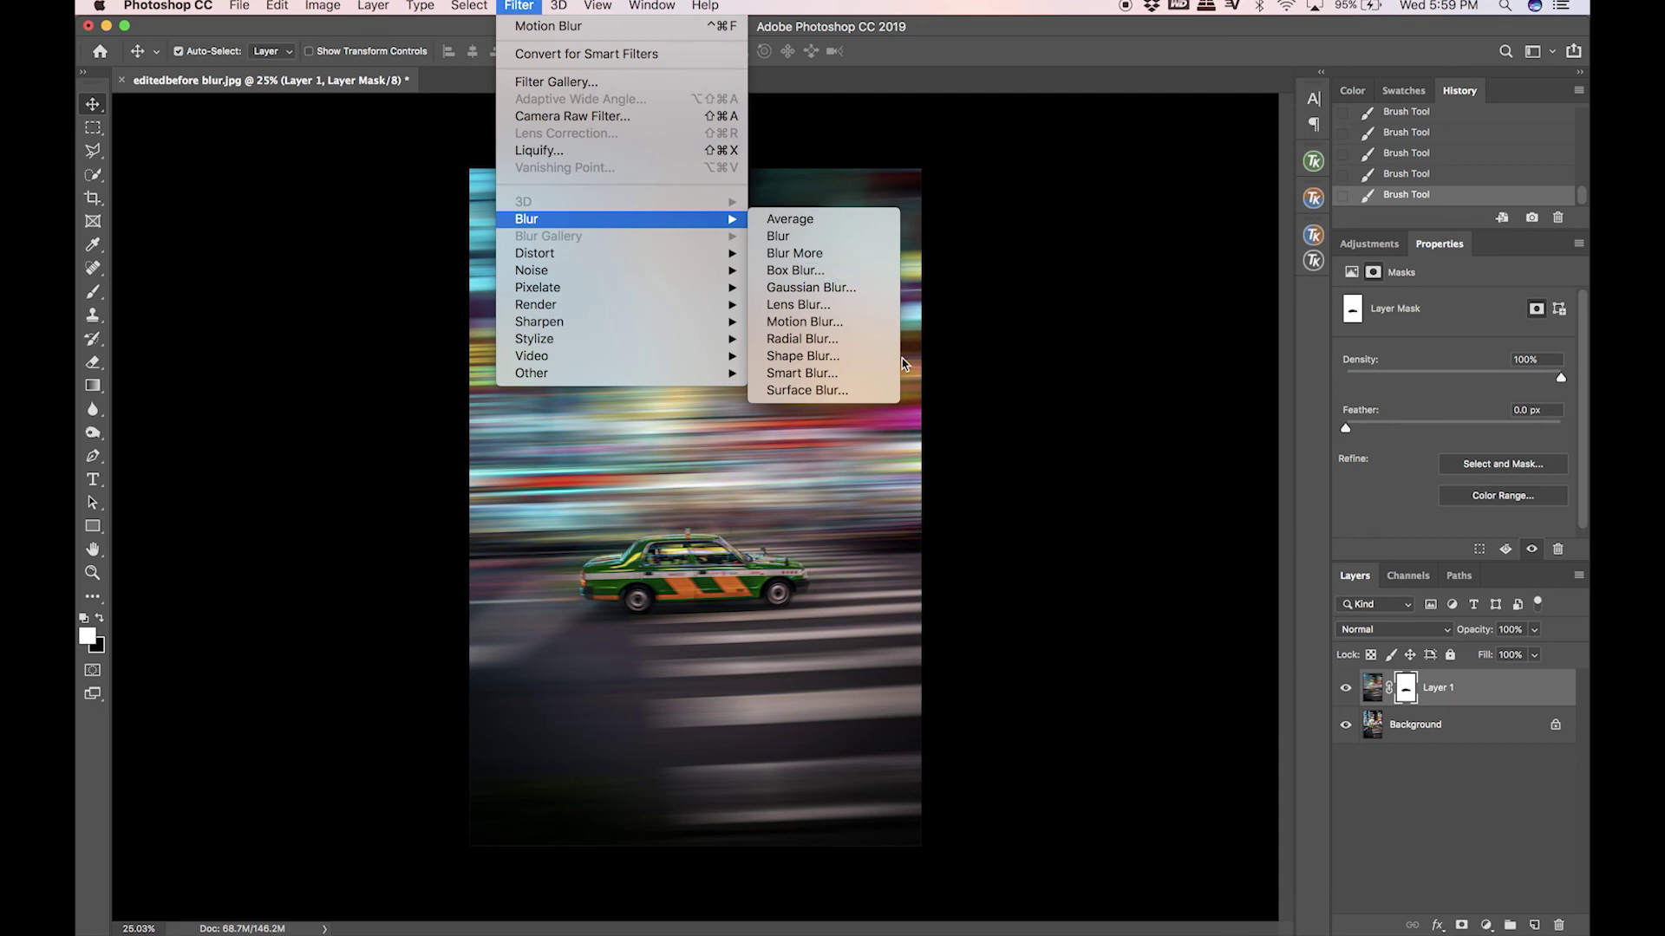
{"action": "left_click", "coordinate": [969, 406]}
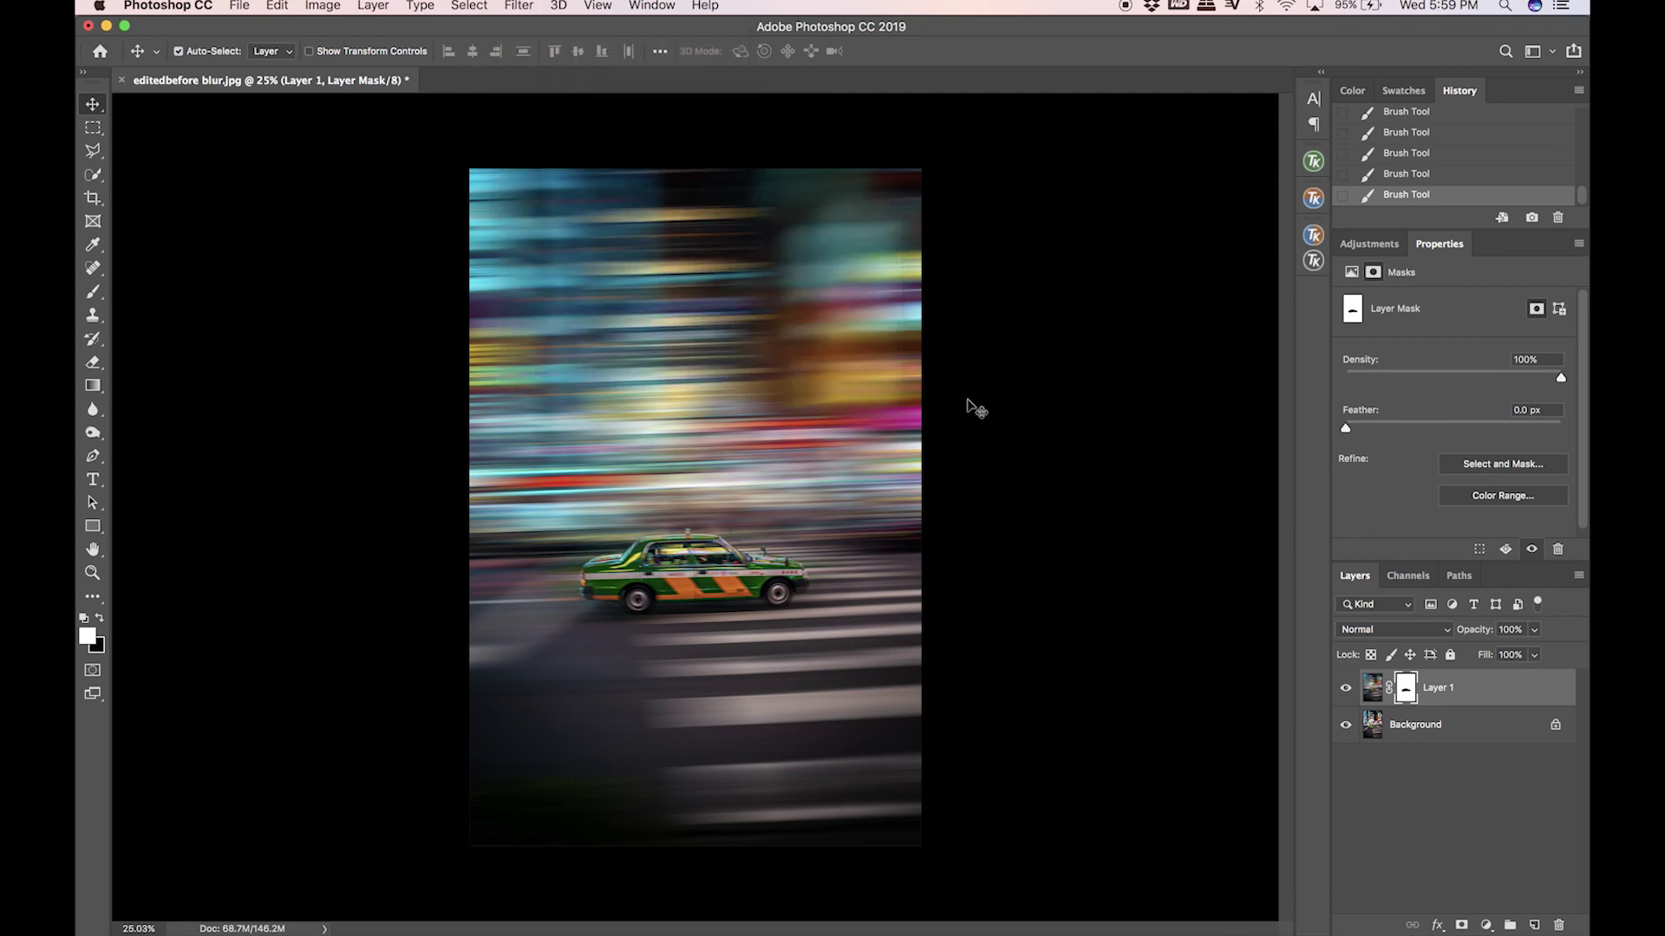